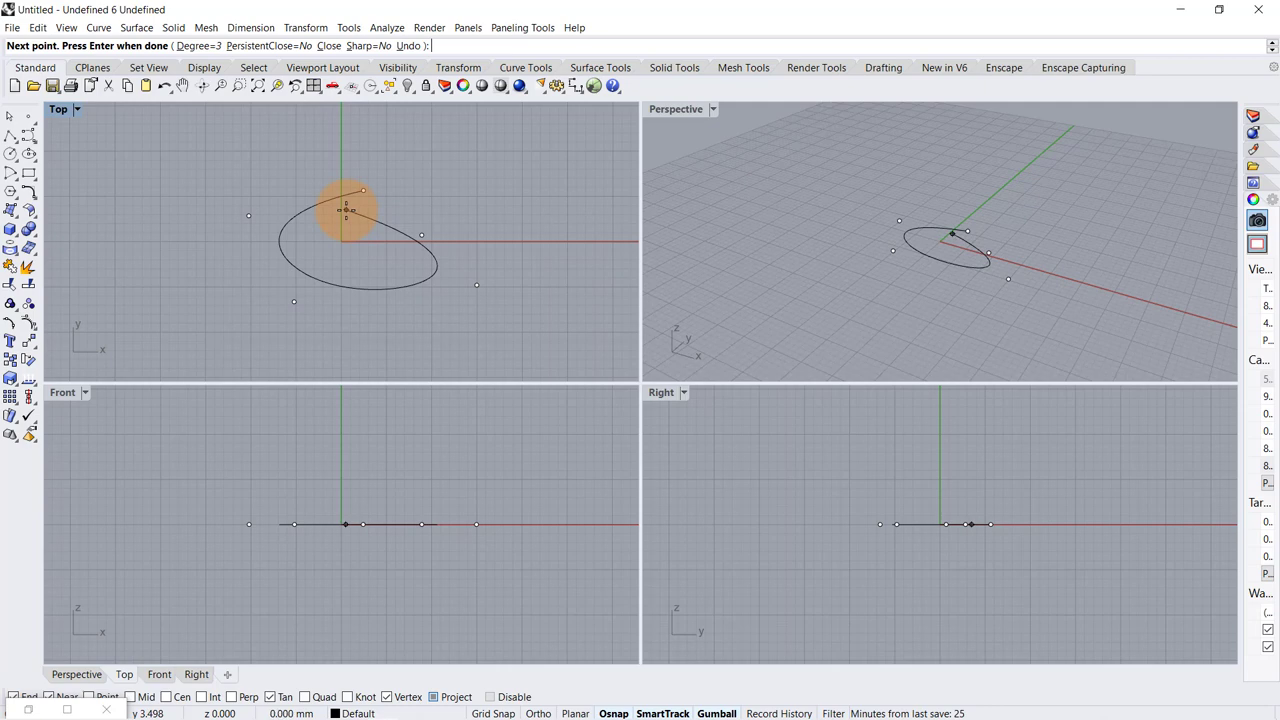
- Finish the freeform degree 3 curve around the origin in the Top view and maximize the Perspective view
{"action": "right_click", "coordinate": [665, 213]}
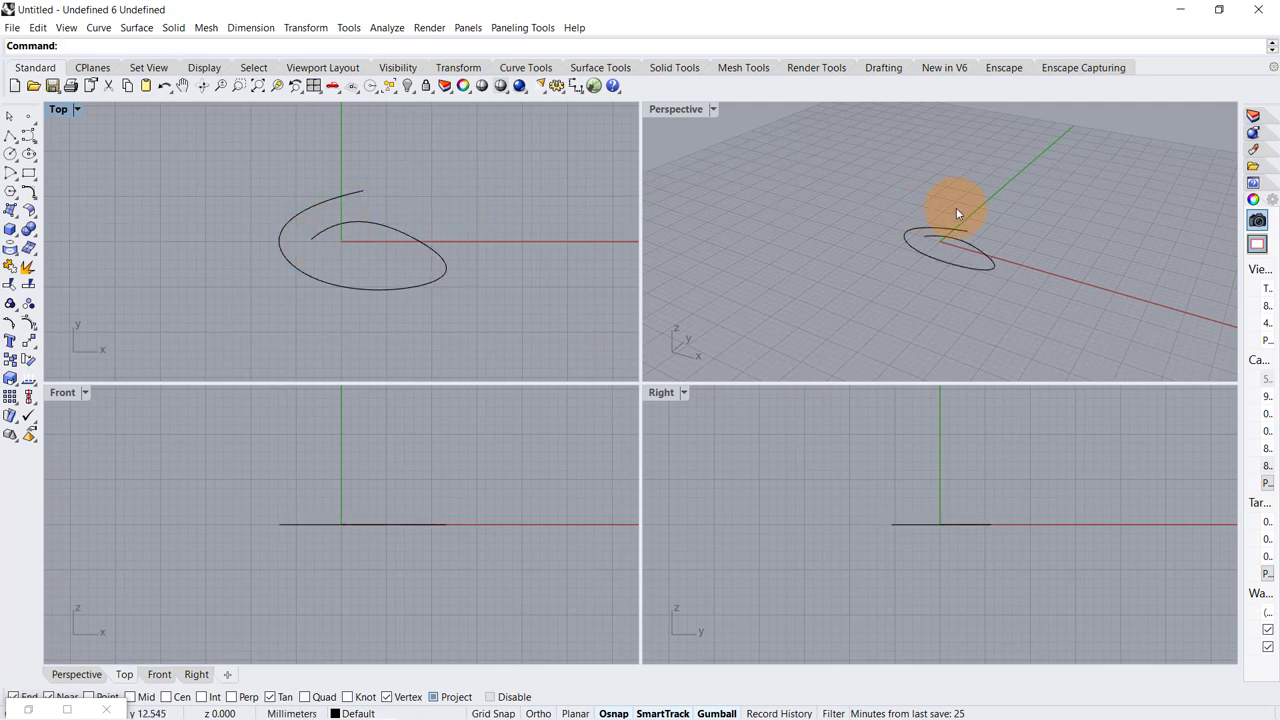
{"action": "scroll", "coordinate": [922, 243], "scroll_direction": "up", "scroll_amount": 3}
{"action": "double_click", "coordinate": [678, 110]}
{"action": "scroll", "coordinate": [649, 291], "scroll_direction": "down", "scroll_amount": 4}
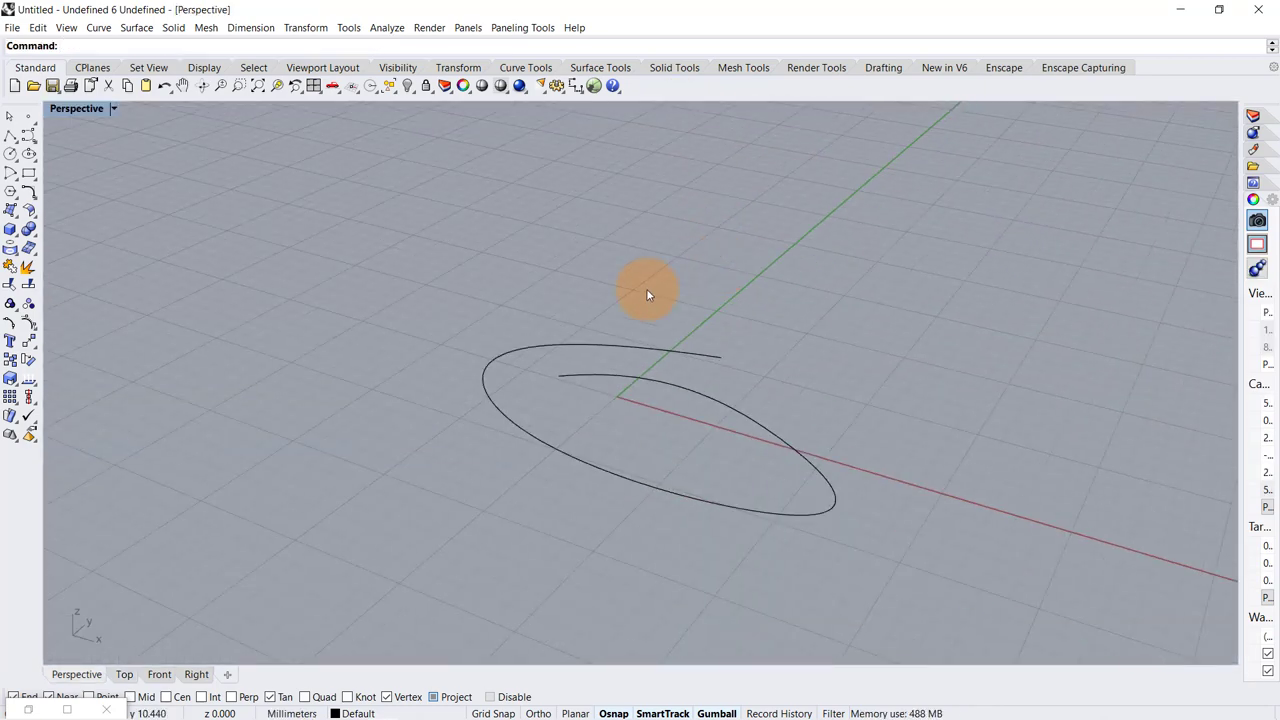
- Show the curve's control points and raise its inner end point vertically, high above the construction plane
{"action": "left_click", "coordinate": [575, 392]}
{"action": "key", "text": "F10"}
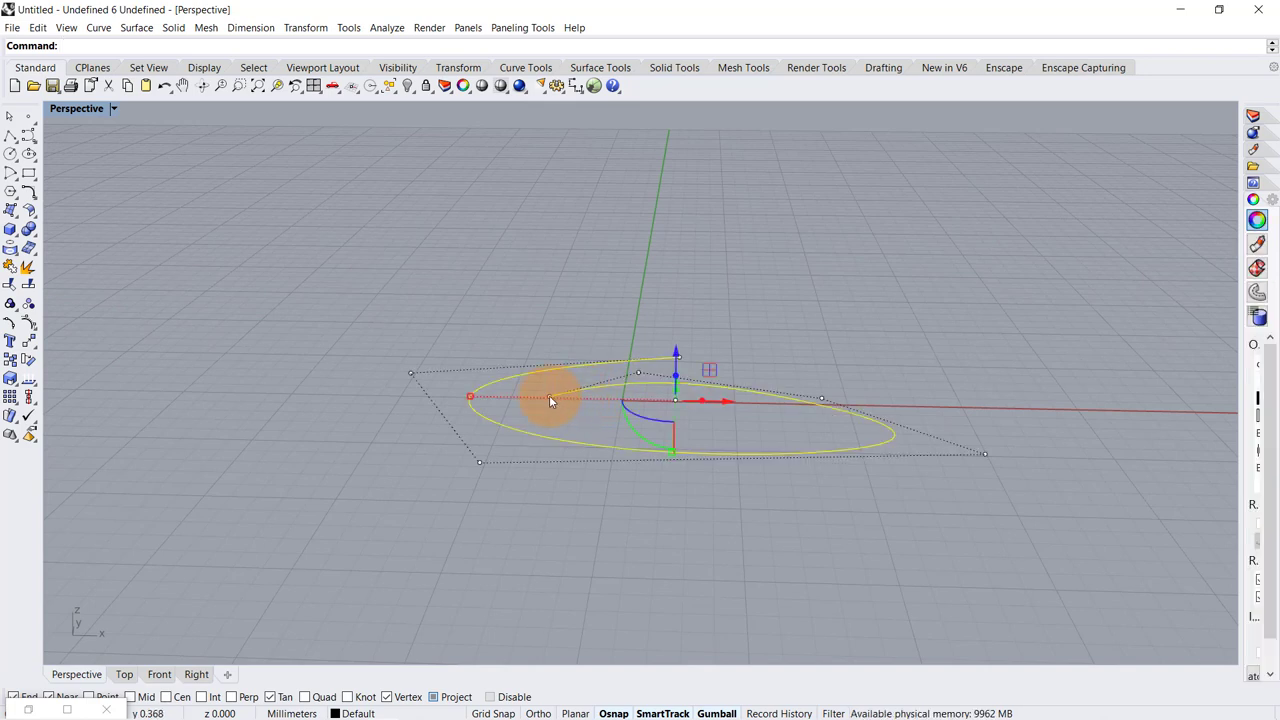
{"action": "left_click", "coordinate": [549, 396]}
{"action": "scroll", "coordinate": [575, 405], "scroll_direction": "down", "scroll_amount": 2}
{"action": "left_click_drag", "start_coordinate": [565, 365], "coordinate": [552, 207]}
{"action": "right_click_drag", "start_coordinate": [714, 423], "coordinate": [630, 443]}
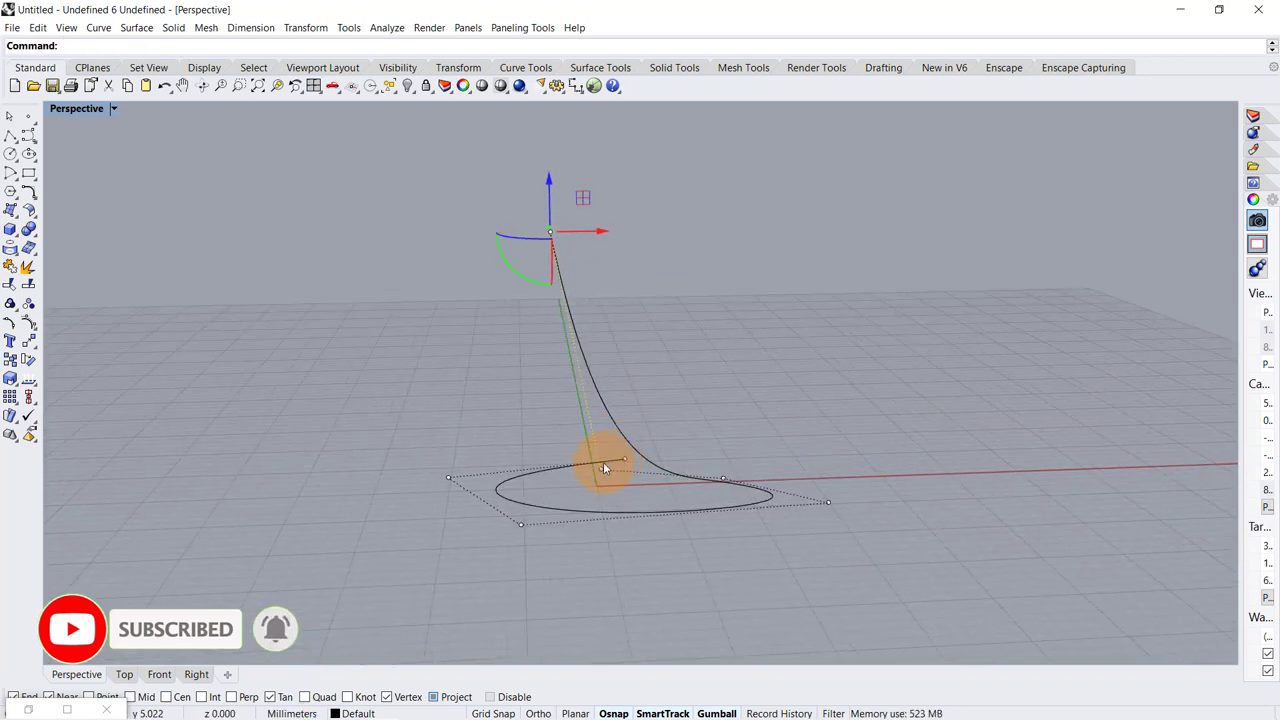
- Raise the curve's intermediate control points vertically by decreasing amounts to shape a descending three-dimensional spiral
{"action": "left_click", "coordinate": [600, 466]}
{"action": "left_click_drag", "start_coordinate": [600, 420], "coordinate": [614, 252]}
{"action": "left_click_drag", "start_coordinate": [722, 436], "coordinate": [730, 298]}
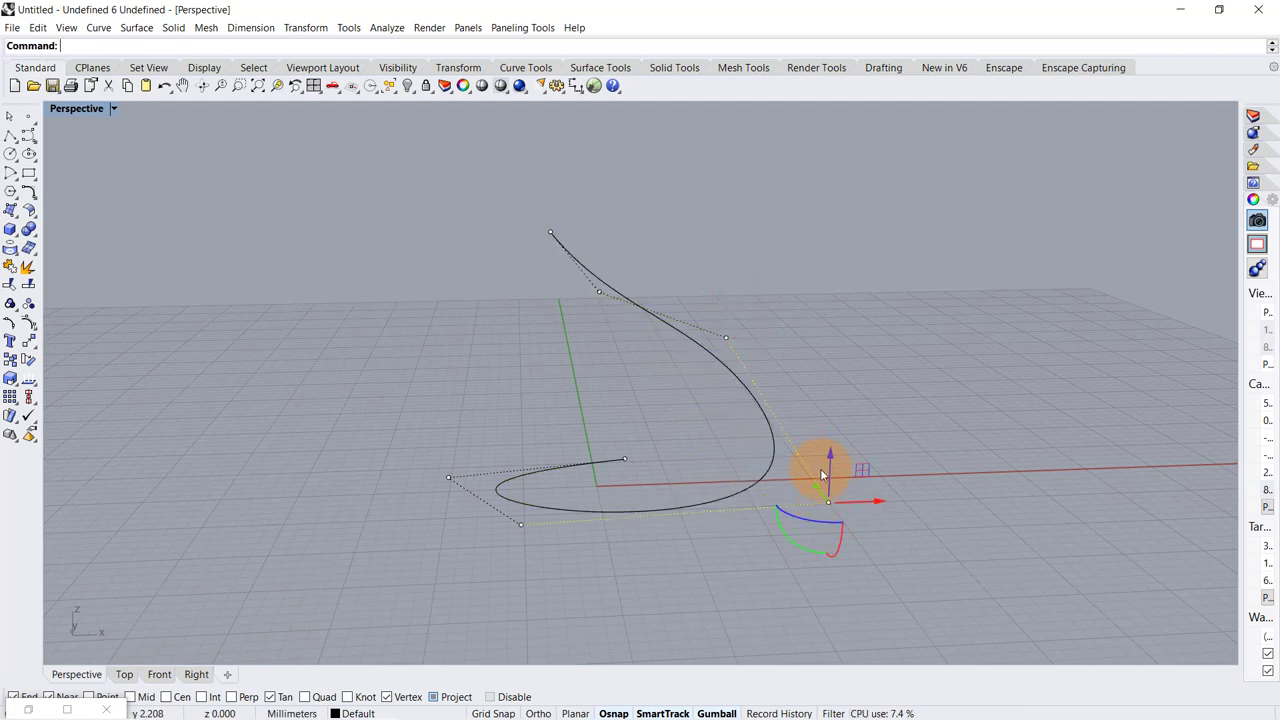
{"action": "left_click_drag", "start_coordinate": [822, 475], "coordinate": [846, 357]}
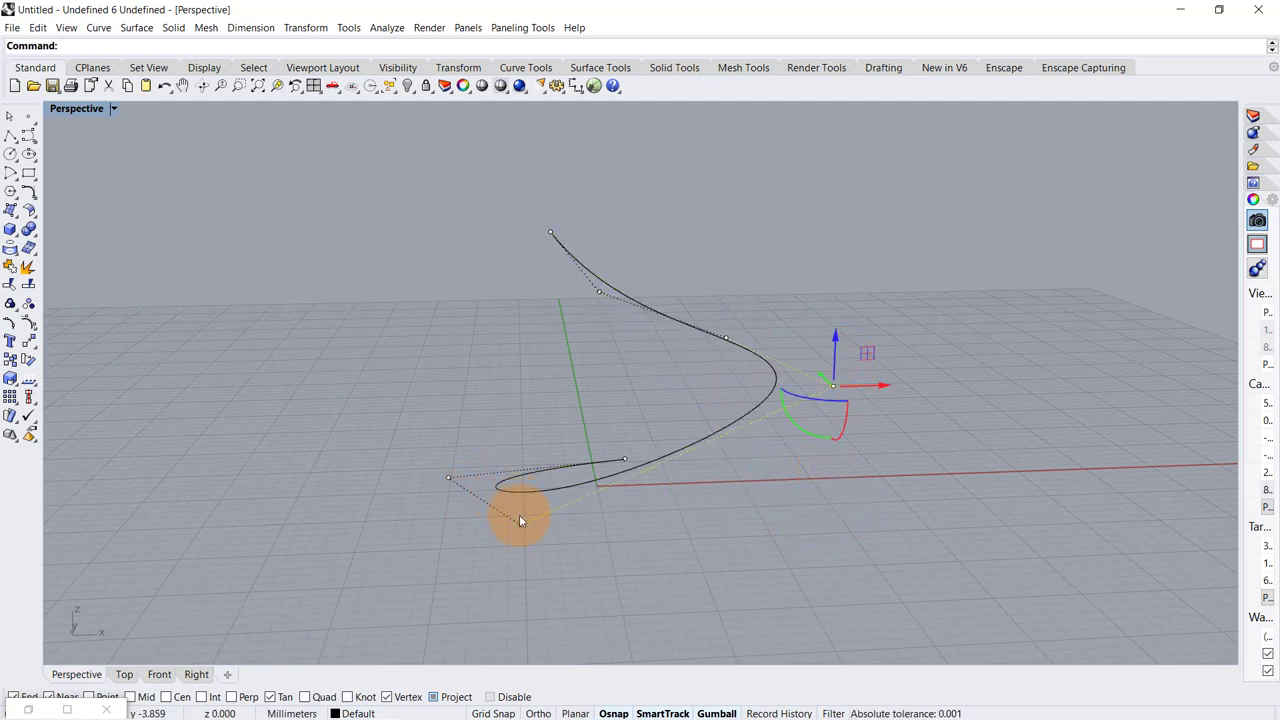
{"action": "left_click_drag", "start_coordinate": [524, 477], "coordinate": [520, 356]}
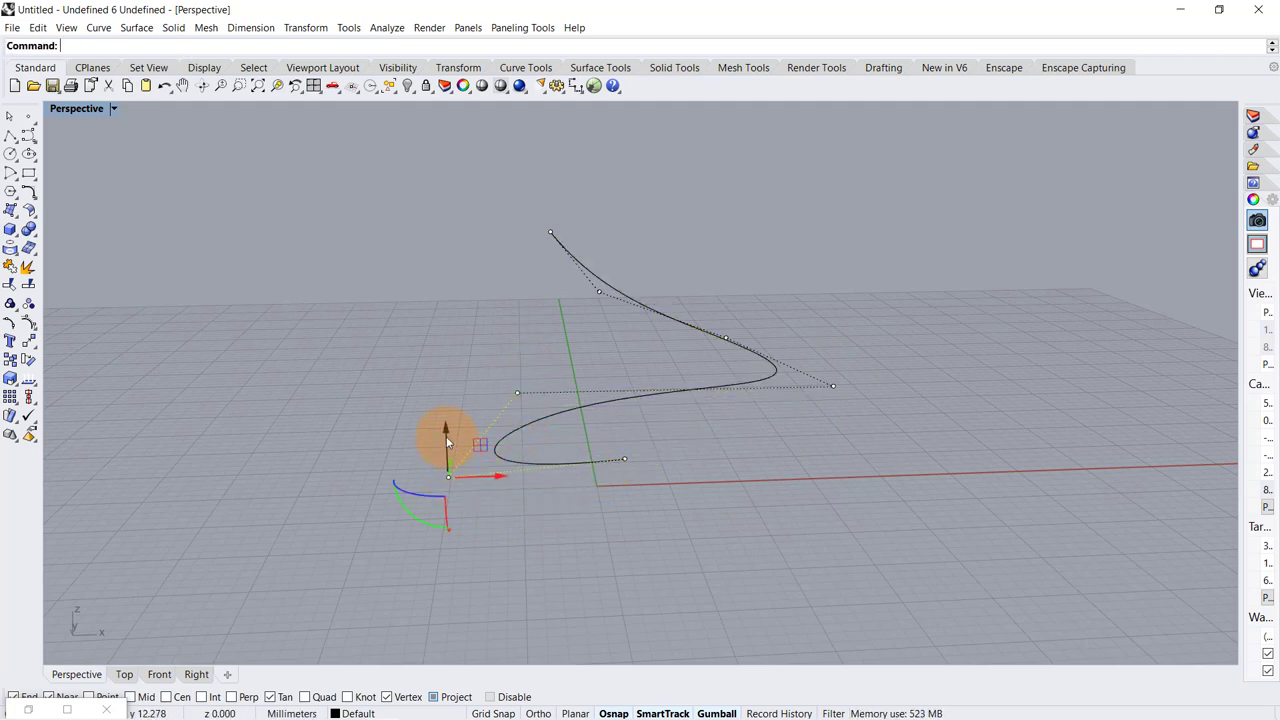
{"action": "left_click_drag", "start_coordinate": [449, 403], "coordinate": [449, 401]}
- Lower the spiral's bottom end point by about 1.9 mm and hide the control points
{"action": "right_click_drag", "start_coordinate": [740, 526], "coordinate": [641, 480]}
{"action": "left_click_drag", "start_coordinate": [644, 435], "coordinate": [645, 463]}
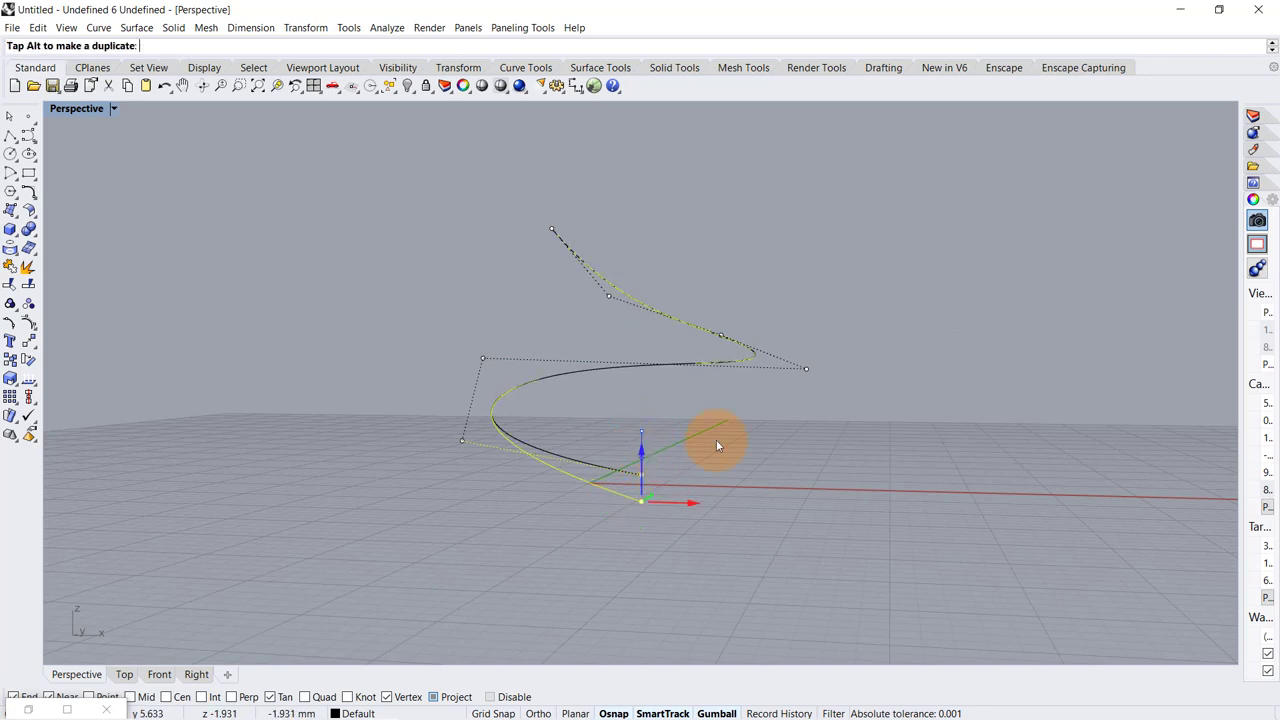
{"action": "key", "text": "Escape"}
{"action": "key", "text": "Escape"}
- Launch Grasshopper and add a Curve parameter to the canvas
{"action": "right_click_drag", "start_coordinate": [779, 412], "coordinate": [1043, 464], "text": "shift"}
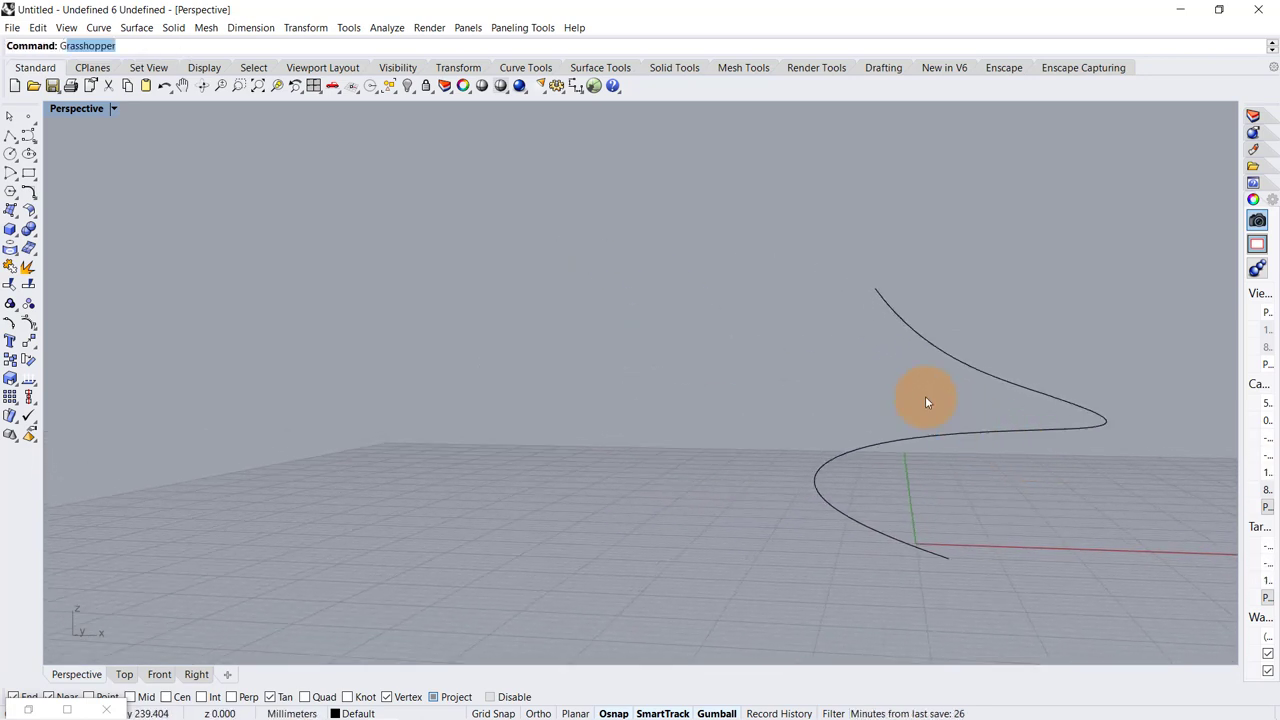
{"action": "key", "text": "Return"}
{"action": "right_click_drag", "start_coordinate": [886, 357], "coordinate": [928, 402]}
{"action": "double_click", "coordinate": [179, 269]}
{"action": "type", "text": "crv"}
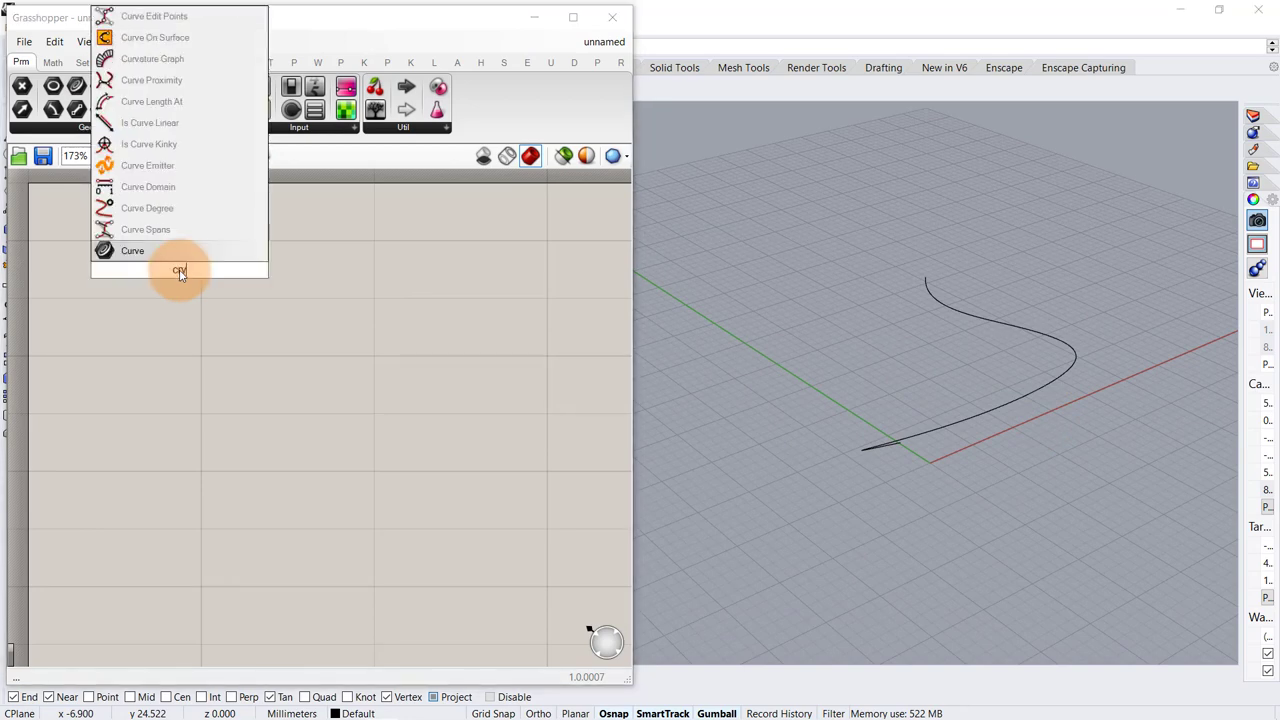
{"action": "key", "text": "Return"}
- Reference the spiral Rhino curve in the Curve parameter
{"action": "right_click", "coordinate": [177, 269]}
{"action": "left_click", "coordinate": [229, 480]}
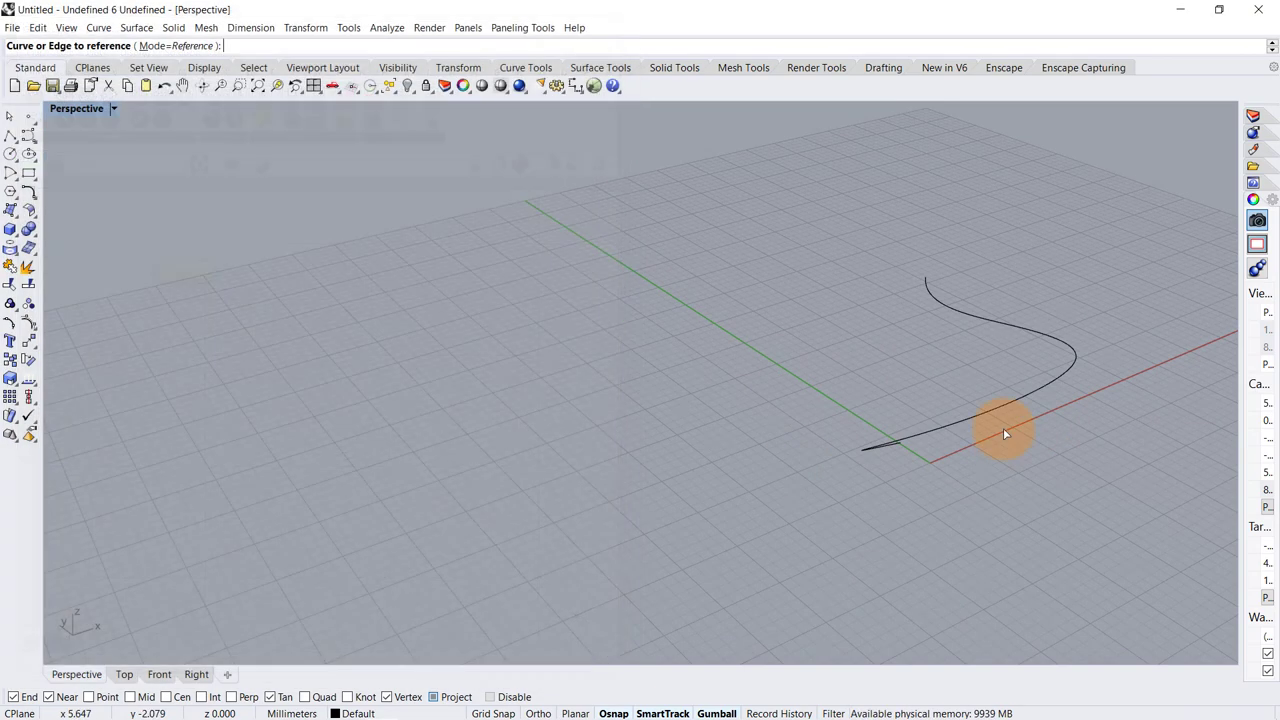
{"action": "left_click", "coordinate": [987, 415]}
{"action": "right_click_drag", "start_coordinate": [987, 415], "coordinate": [870, 340]}
- Add an End Points component and feed the Curve parameter into its curve input
{"action": "double_click", "coordinate": [352, 287]}
{"action": "type", "text": "end"}
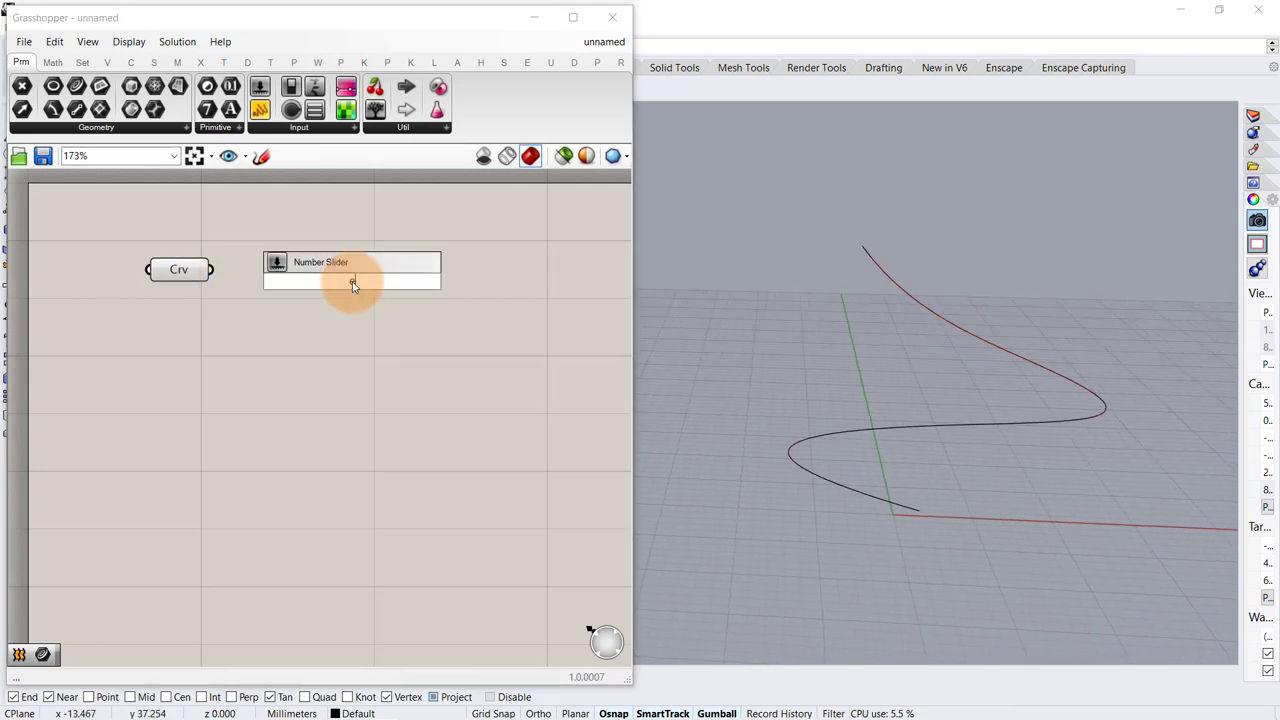
{"action": "key", "text": "Return"}
{"action": "left_click_drag", "start_coordinate": [212, 270], "coordinate": [345, 280]}
{"action": "left_click", "coordinate": [373, 327]}
- Add a Kangaroo physics component and connect both the curve's start and end points to its AnchorPoints input
{"action": "right_click_drag", "start_coordinate": [450, 309], "coordinate": [312, 308]}
{"action": "double_click", "coordinate": [407, 270]}
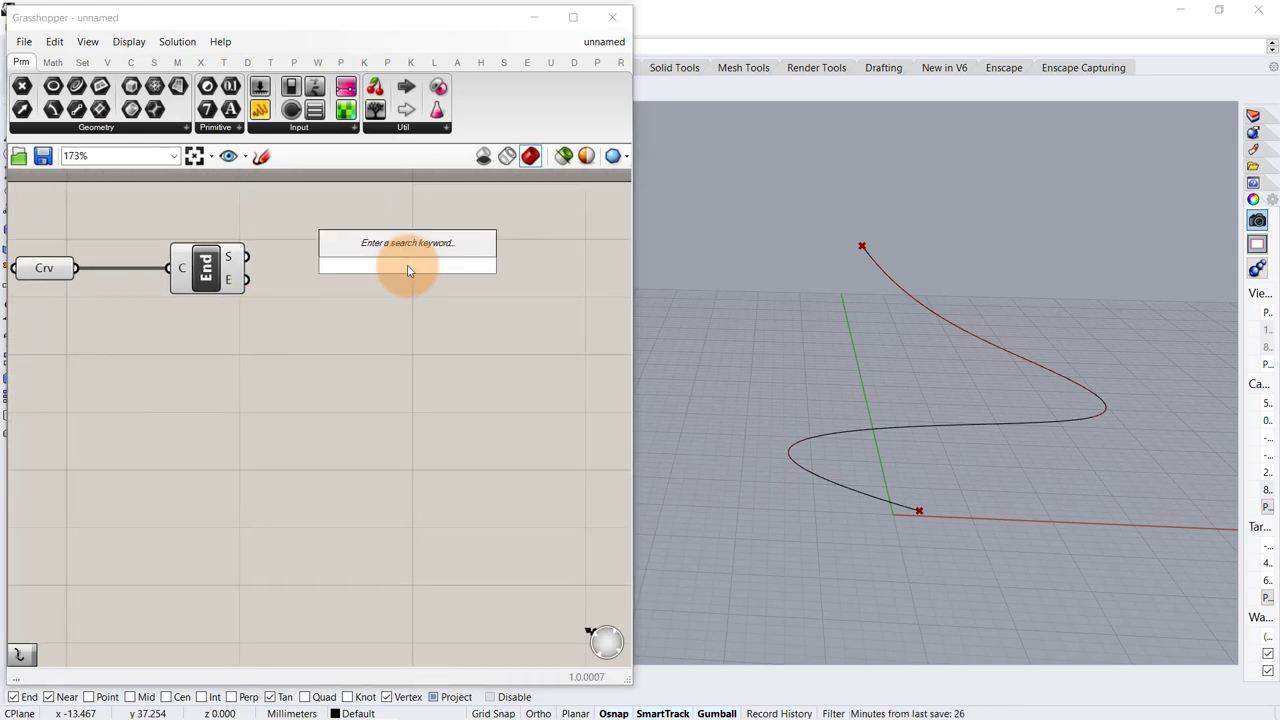
{"action": "type", "text": "ka"}
{"action": "left_click", "coordinate": [409, 252]}
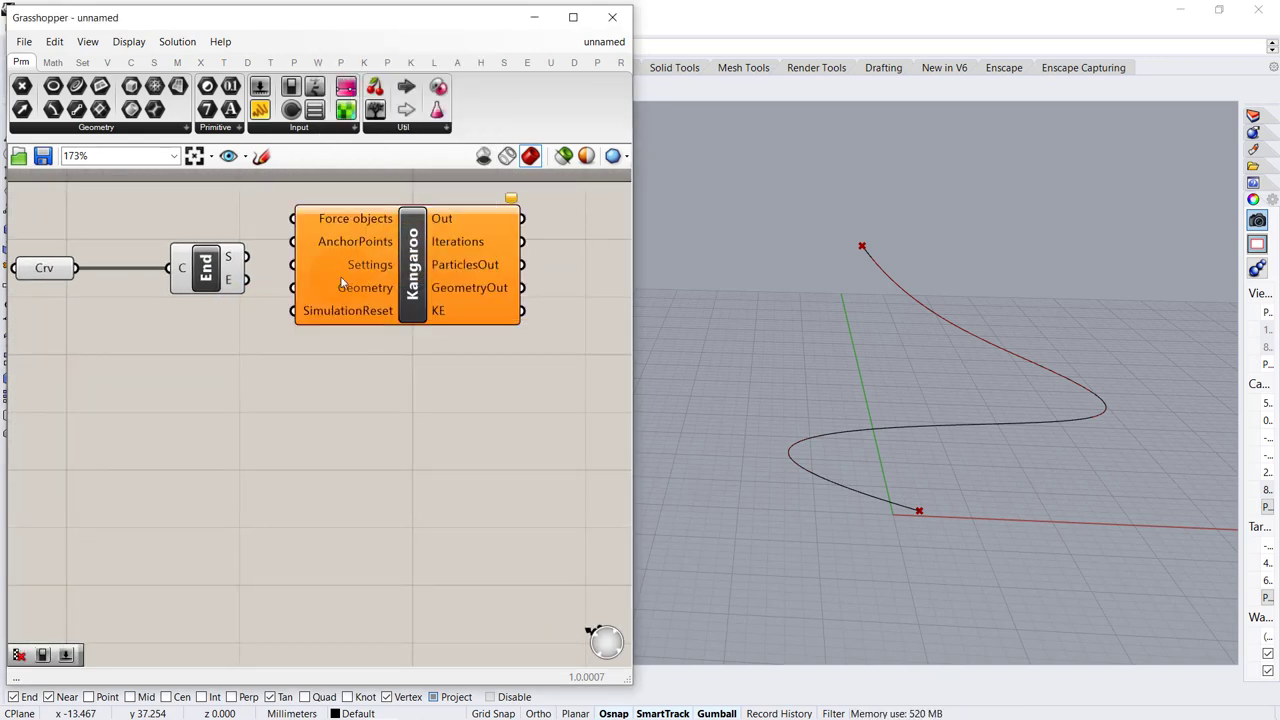
{"action": "left_click_drag", "start_coordinate": [368, 258], "coordinate": [464, 273]}
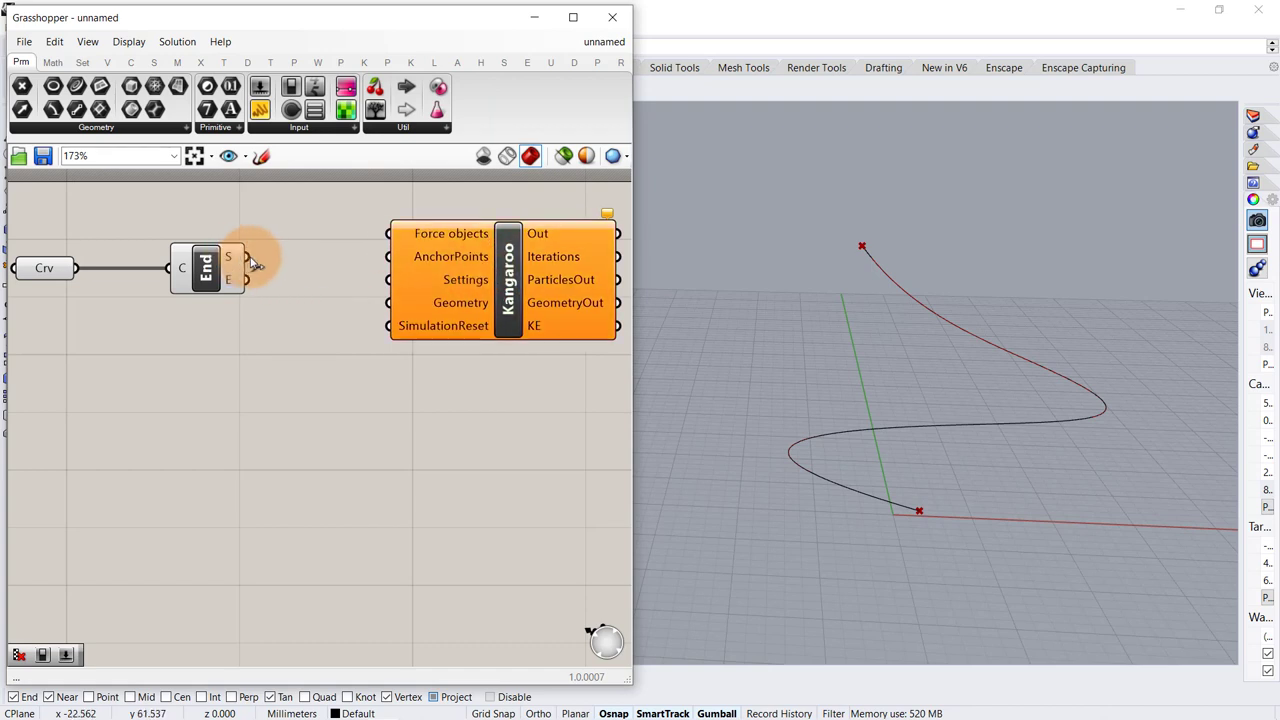
{"action": "left_click_drag", "start_coordinate": [250, 259], "coordinate": [388, 256]}
{"action": "left_click_drag", "start_coordinate": [248, 280], "coordinate": [383, 261]}
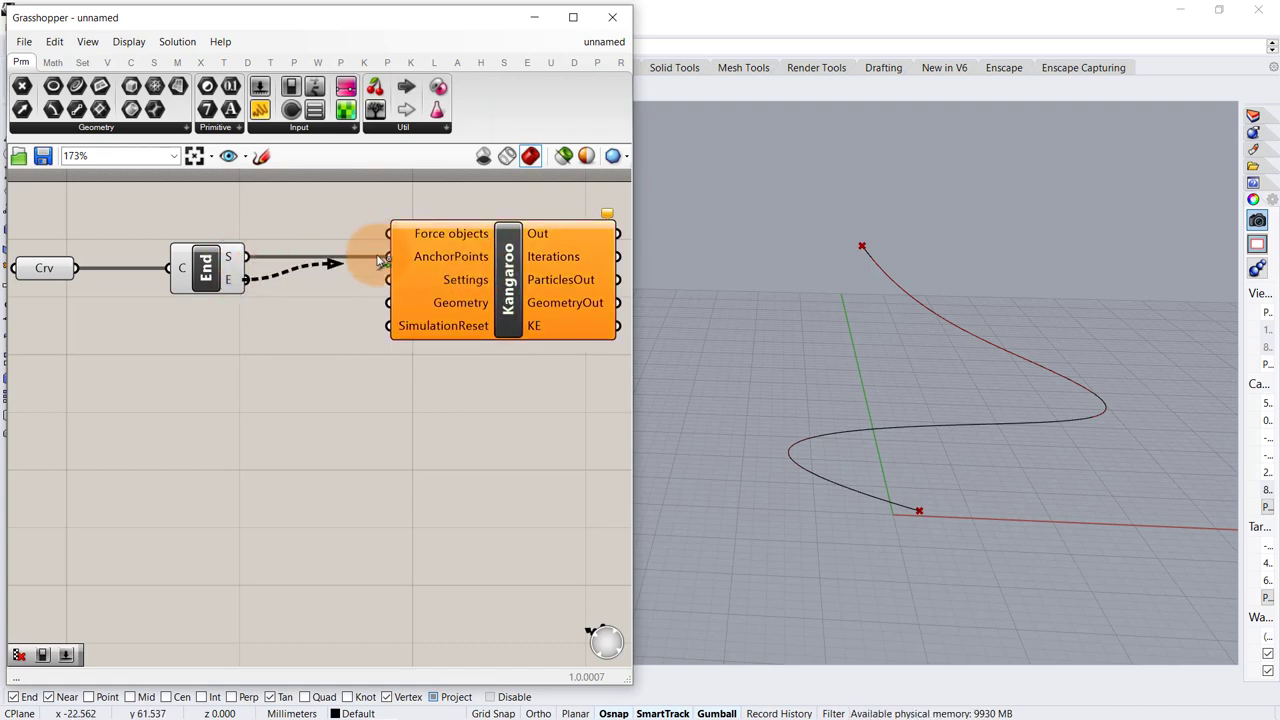
{"action": "left_click", "coordinate": [479, 278]}
{"action": "left_click", "coordinate": [204, 387]}
- Add an Explode component below the End Points component and connect the Curve parameter to its C input
{"action": "right_click_drag", "start_coordinate": [147, 385], "coordinate": [208, 384]}
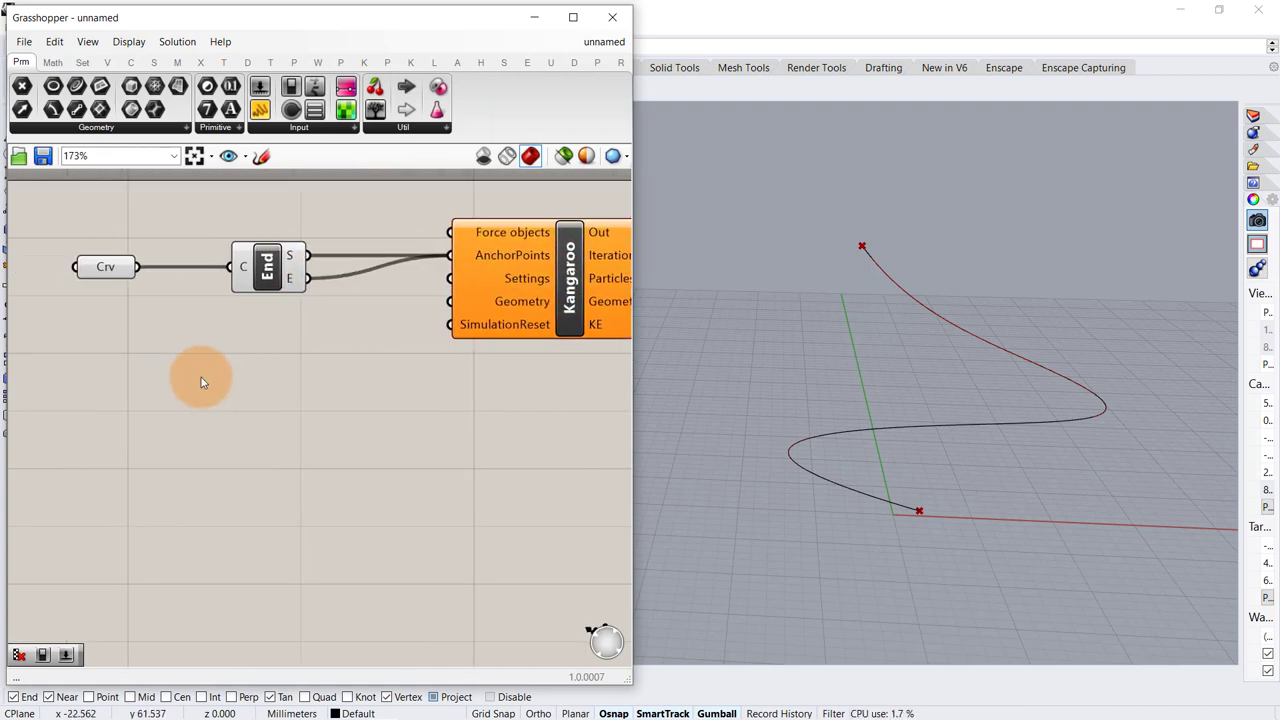
{"action": "double_click", "coordinate": [201, 377]}
{"action": "type", "text": "explo"}
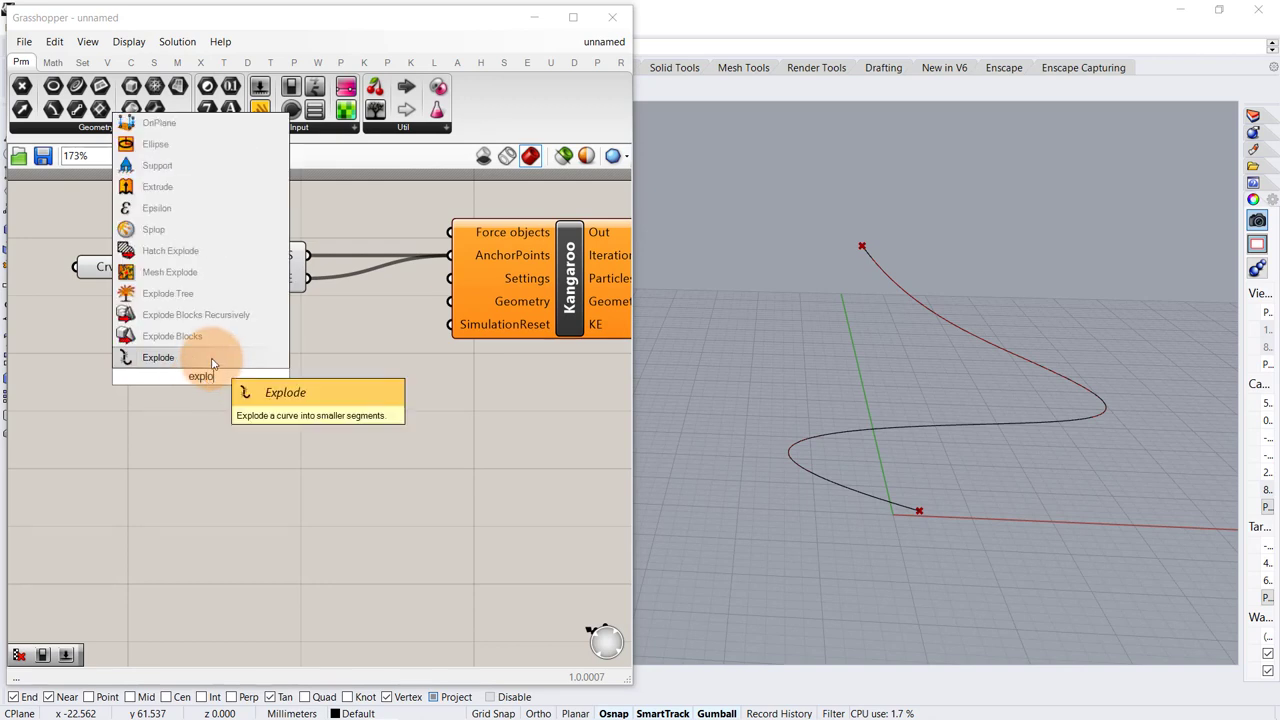
{"action": "left_click", "coordinate": [212, 358]}
{"action": "left_click_drag", "start_coordinate": [212, 363], "coordinate": [237, 408]}
{"action": "left_click_drag", "start_coordinate": [142, 268], "coordinate": [226, 475]}
{"action": "left_click", "coordinate": [414, 457]}
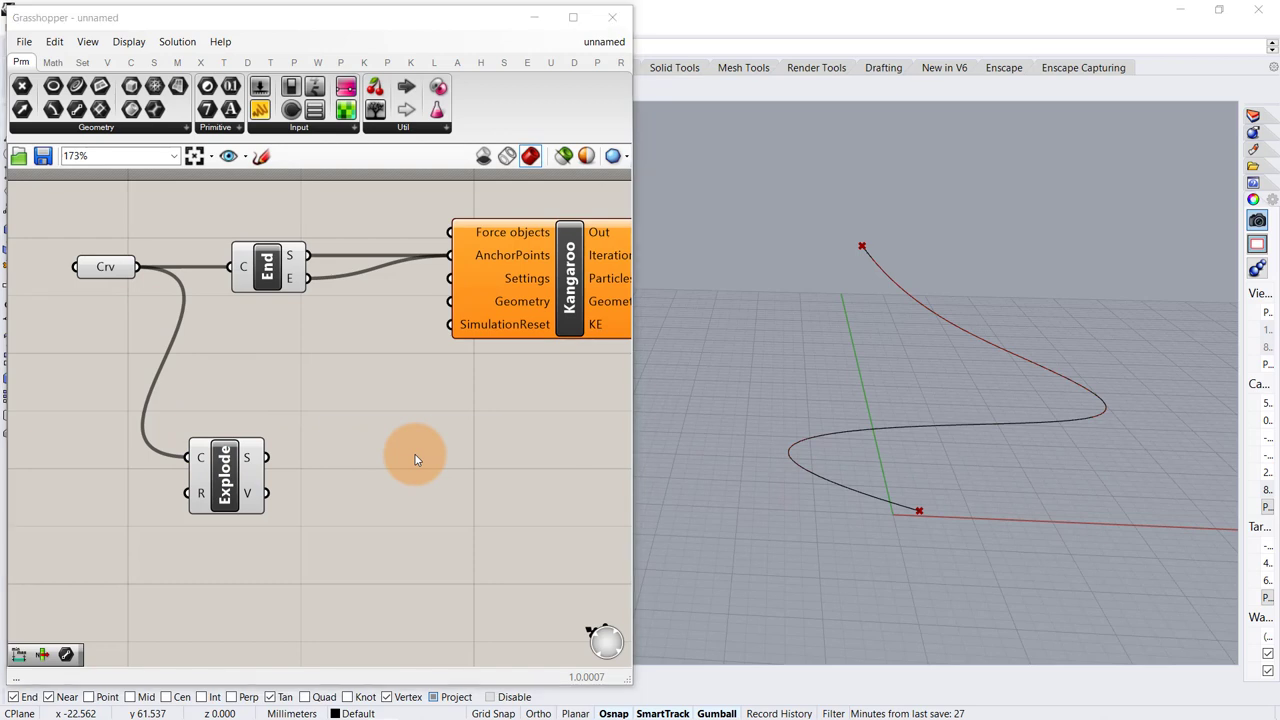
- Add a SpringsFromLine component and connect the exploded segments to its Connection input
{"action": "double_click", "coordinate": [416, 459]}
{"action": "type", "text": "spri"}
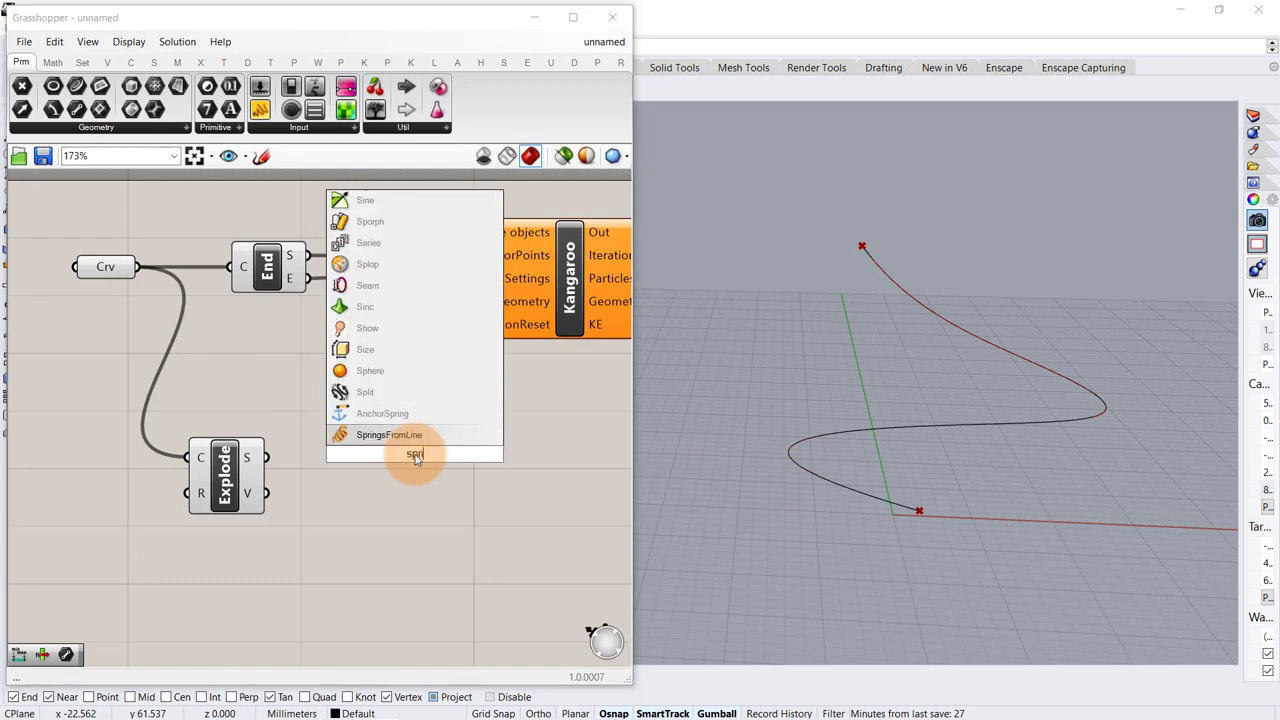
{"action": "left_click", "coordinate": [410, 435]}
{"action": "scroll", "coordinate": [383, 391], "scroll_direction": "down", "scroll_amount": 1}
{"action": "right_click_drag", "start_coordinate": [381, 393], "coordinate": [340, 366]}
{"action": "left_click_drag", "start_coordinate": [340, 365], "coordinate": [420, 401]}
{"action": "left_click_drag", "start_coordinate": [232, 407], "coordinate": [412, 390]}
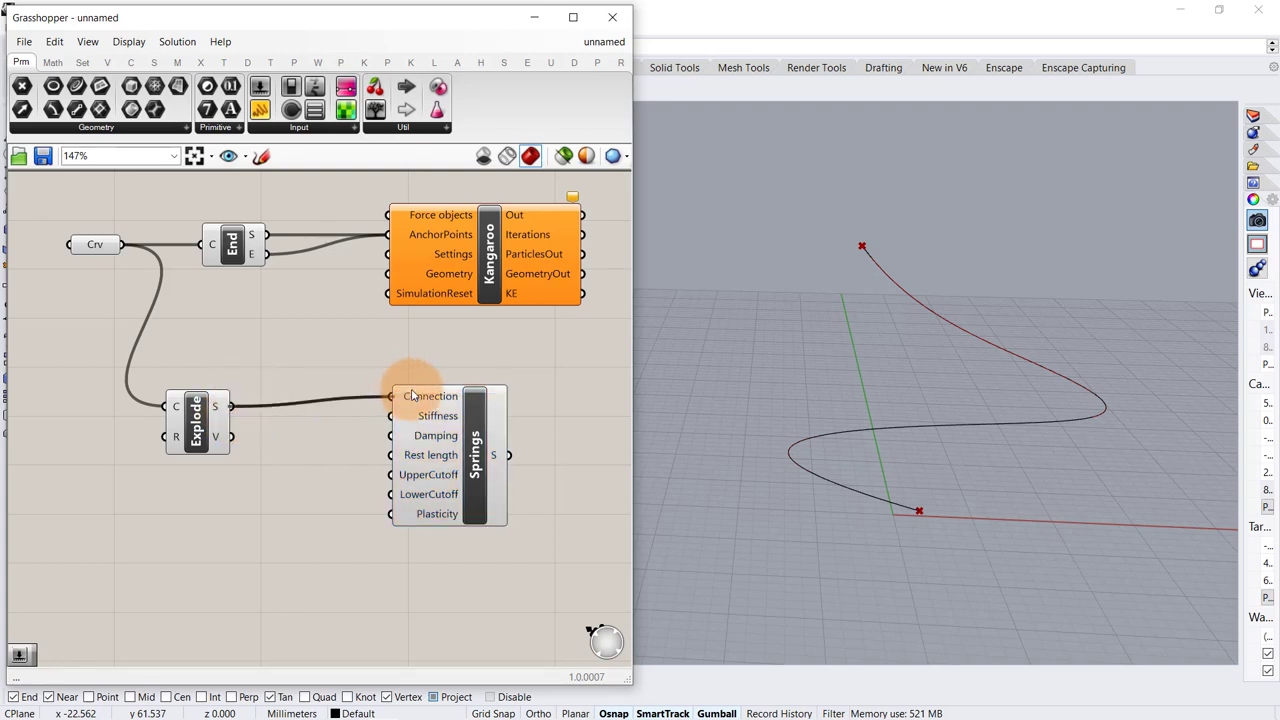
{"action": "left_click_drag", "start_coordinate": [457, 439], "coordinate": [463, 449]}
{"action": "left_click", "coordinate": [254, 507]}
- Add a number slider, connect it to the Springs component's Rest length input and set it to 4
{"action": "double_click", "coordinate": [165, 543]}
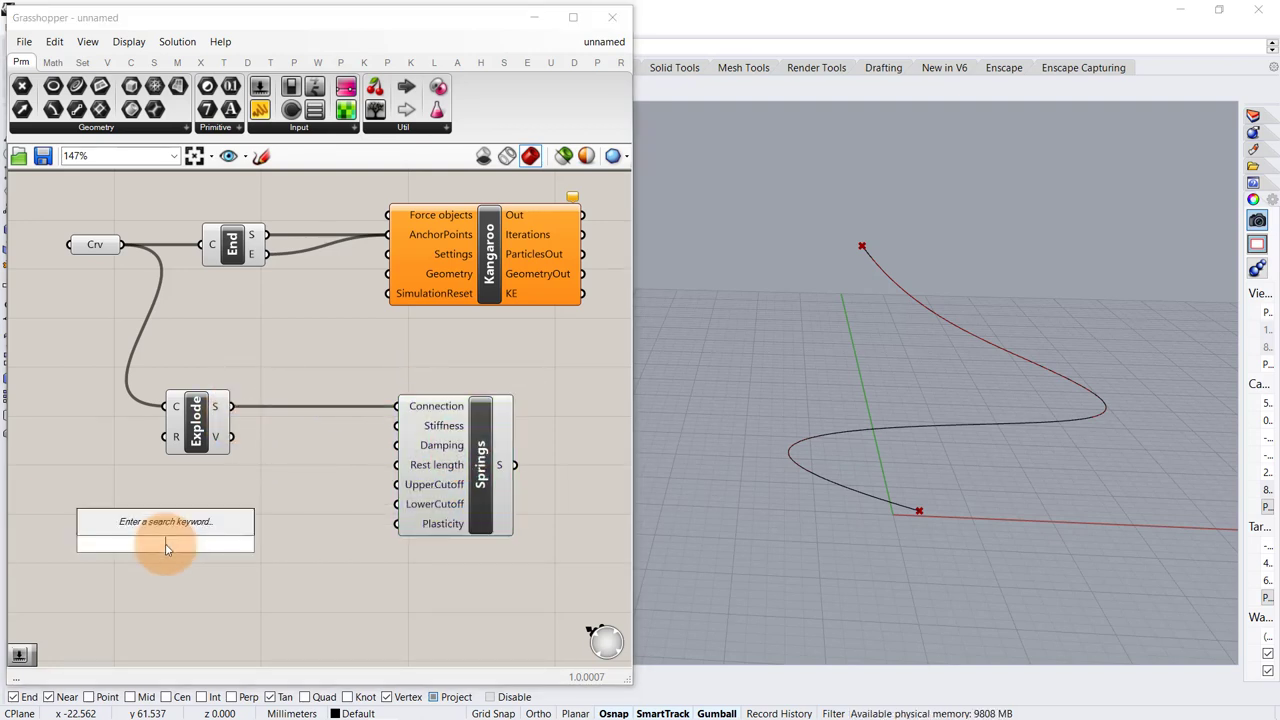
{"action": "type", "text": "5"}
{"action": "key", "text": "Return"}
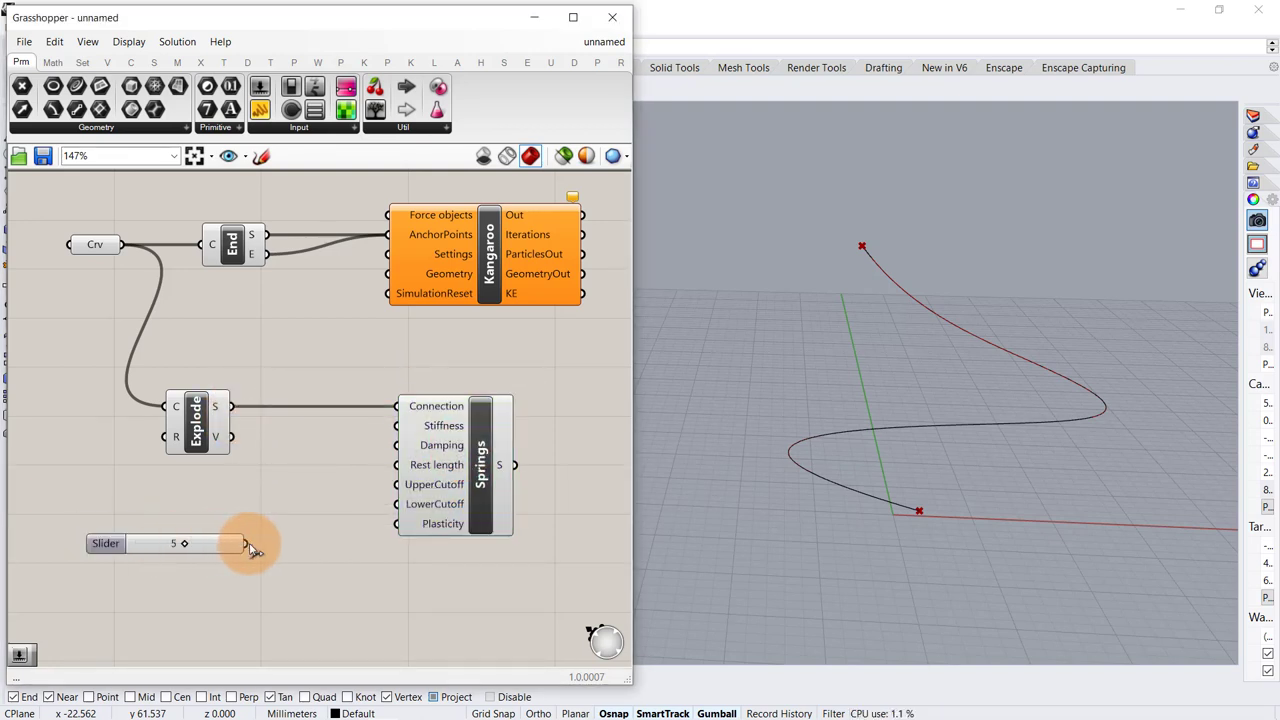
{"action": "left_click_drag", "start_coordinate": [247, 545], "coordinate": [397, 465]}
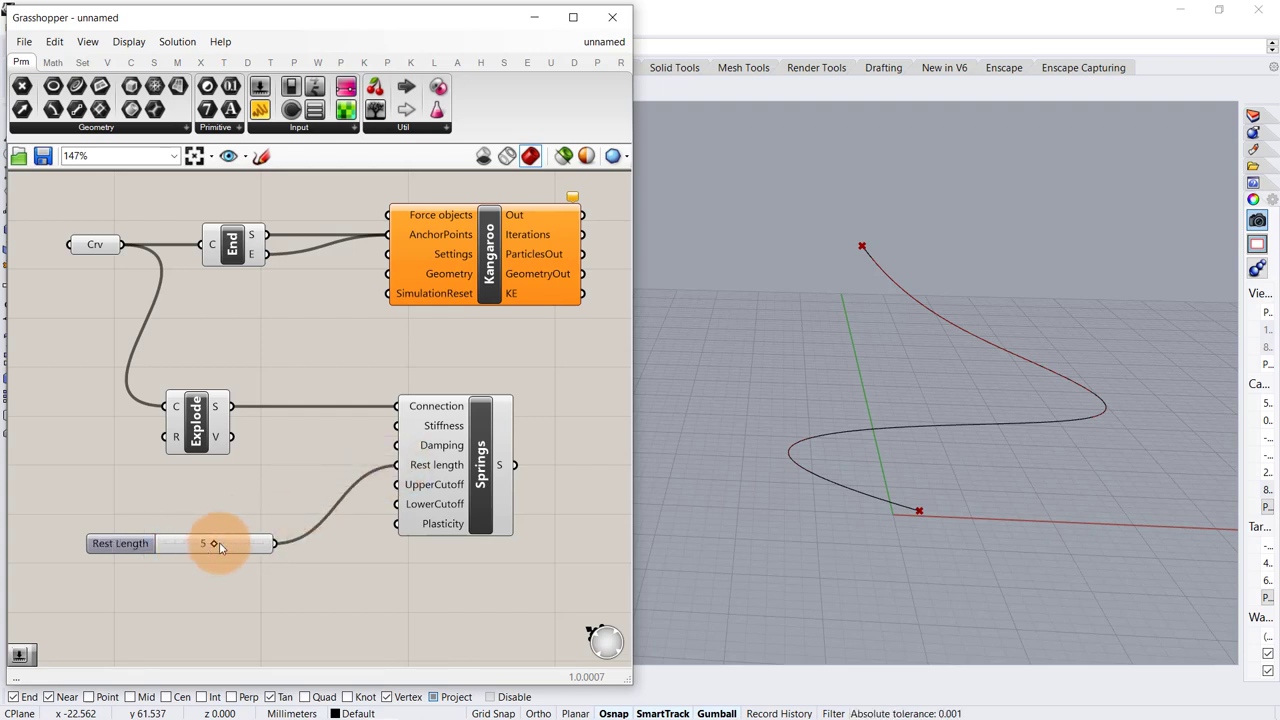
{"action": "mouse_move", "coordinate": [220, 546]}
{"action": "left_mouse_down"}
{"action": "mouse_move", "coordinate": [271, 543]}
{"action": "mouse_move", "coordinate": [157, 537]}
{"action": "mouse_move", "coordinate": [207, 546]}
{"action": "left_mouse_up"}
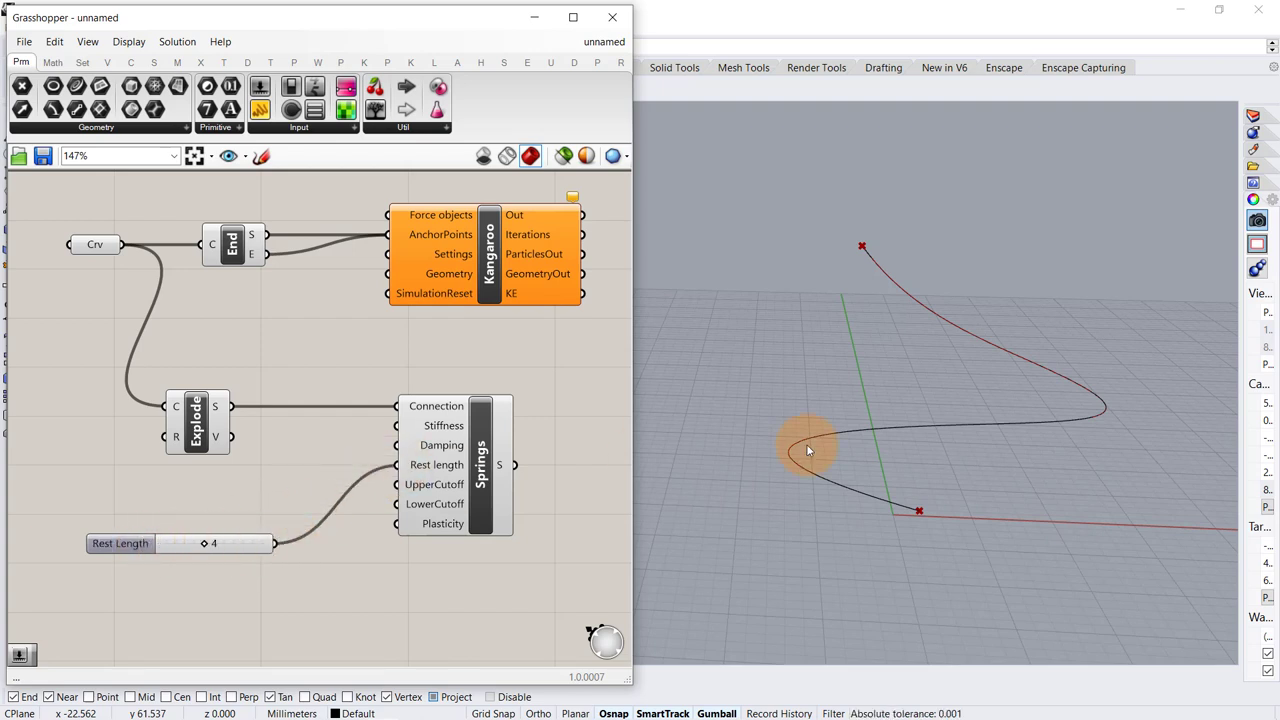
{"action": "left_click", "coordinate": [418, 487]}
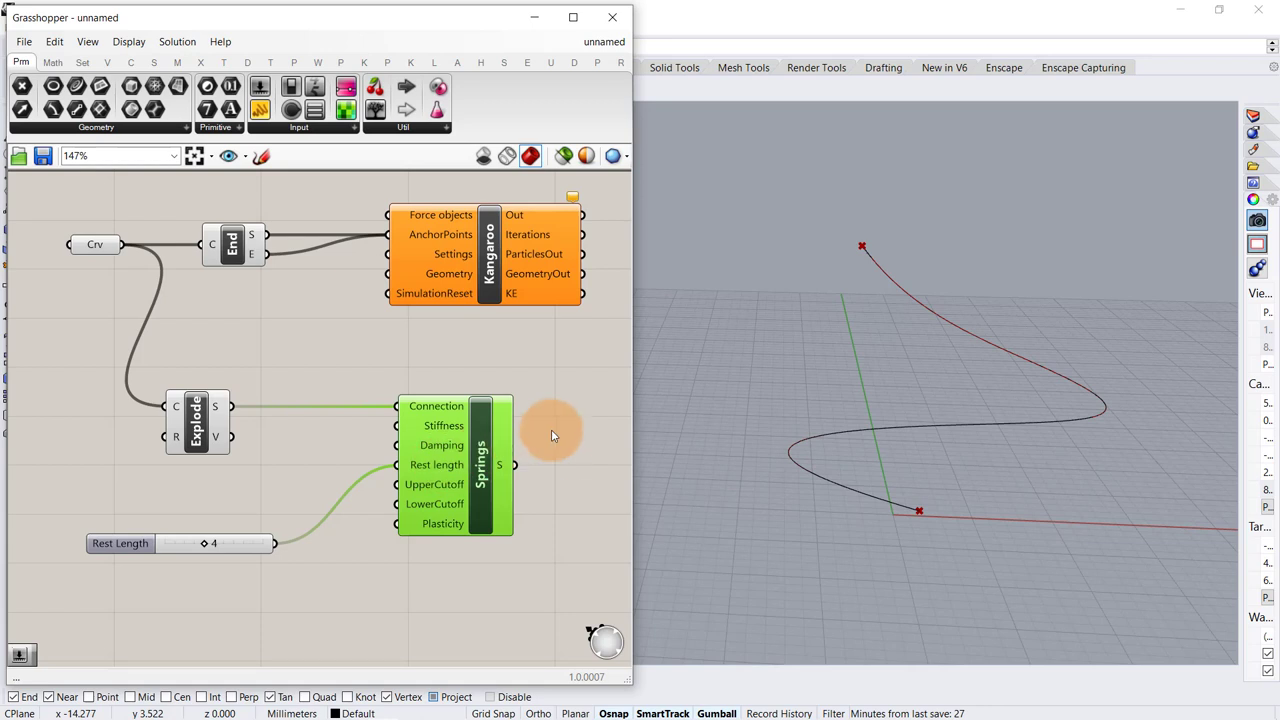
{"action": "left_click", "coordinate": [540, 452]}
- Add a UnaryForce component below the Springs component and connect the exploded vertices to its Point input
{"action": "right_click_drag", "start_coordinate": [400, 430], "coordinate": [343, 360]}
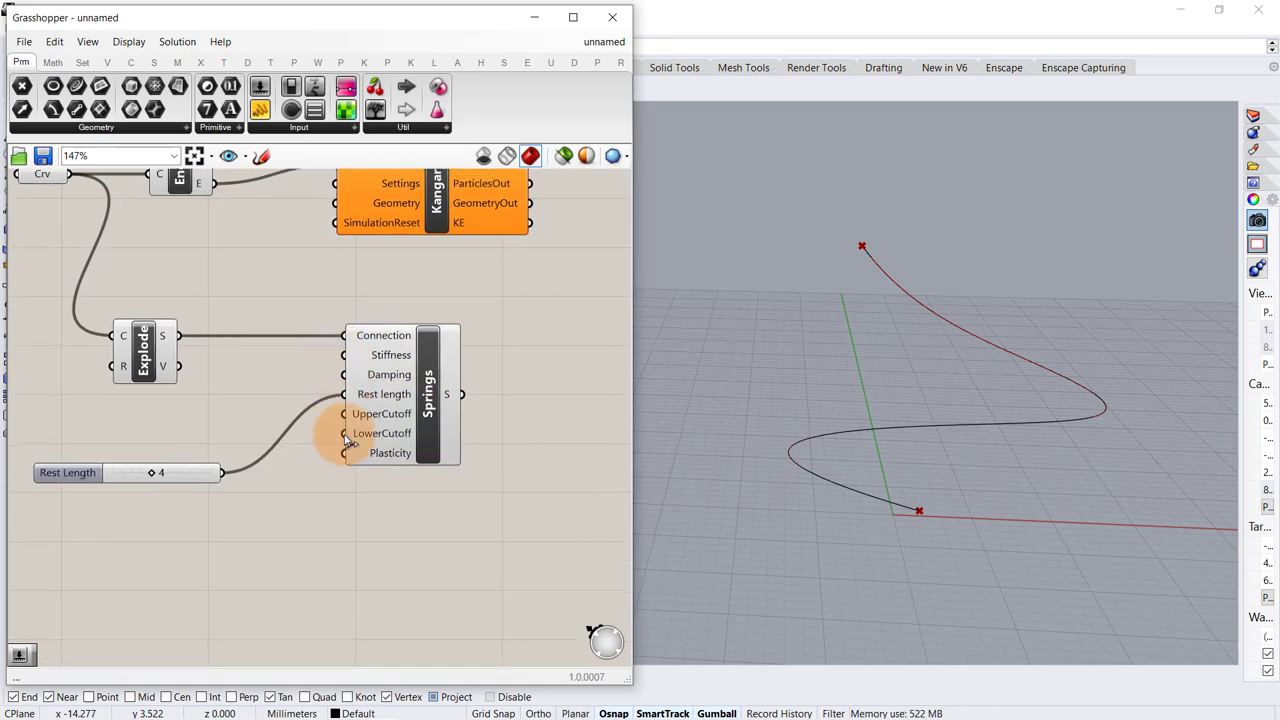
{"action": "double_click", "coordinate": [327, 530]}
{"action": "type", "text": "uf"}
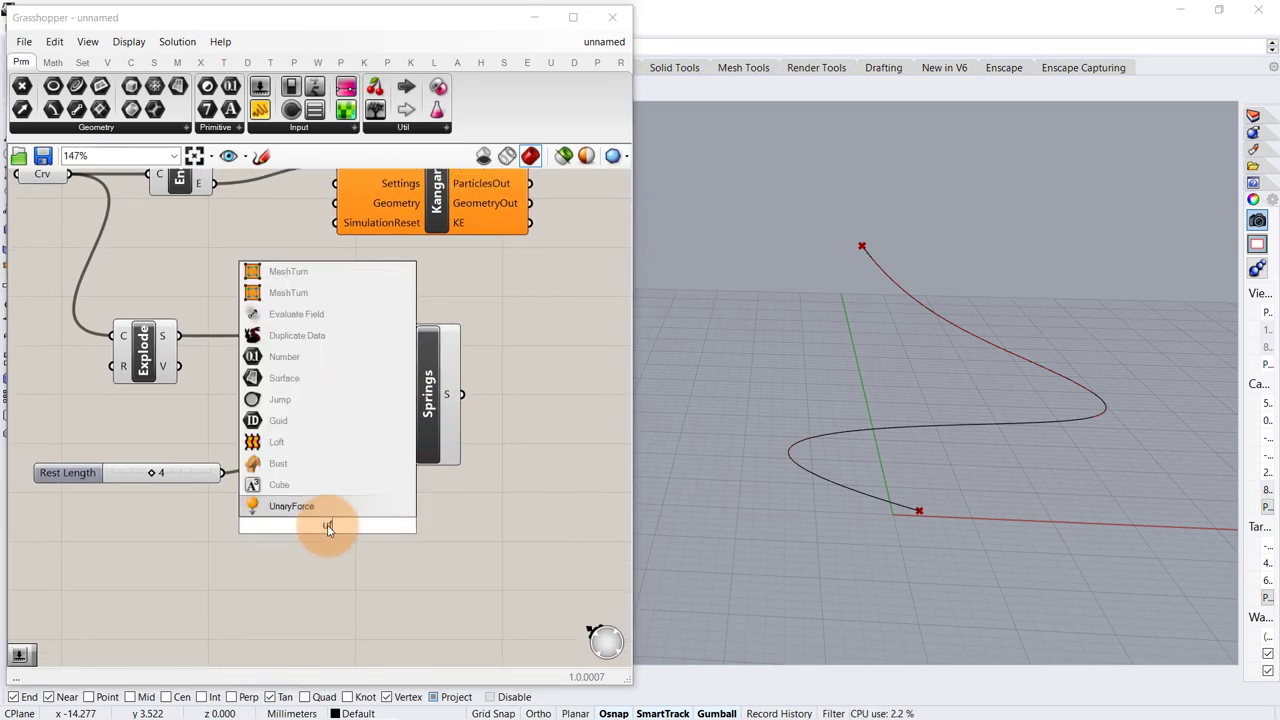
{"action": "key", "text": "Return"}
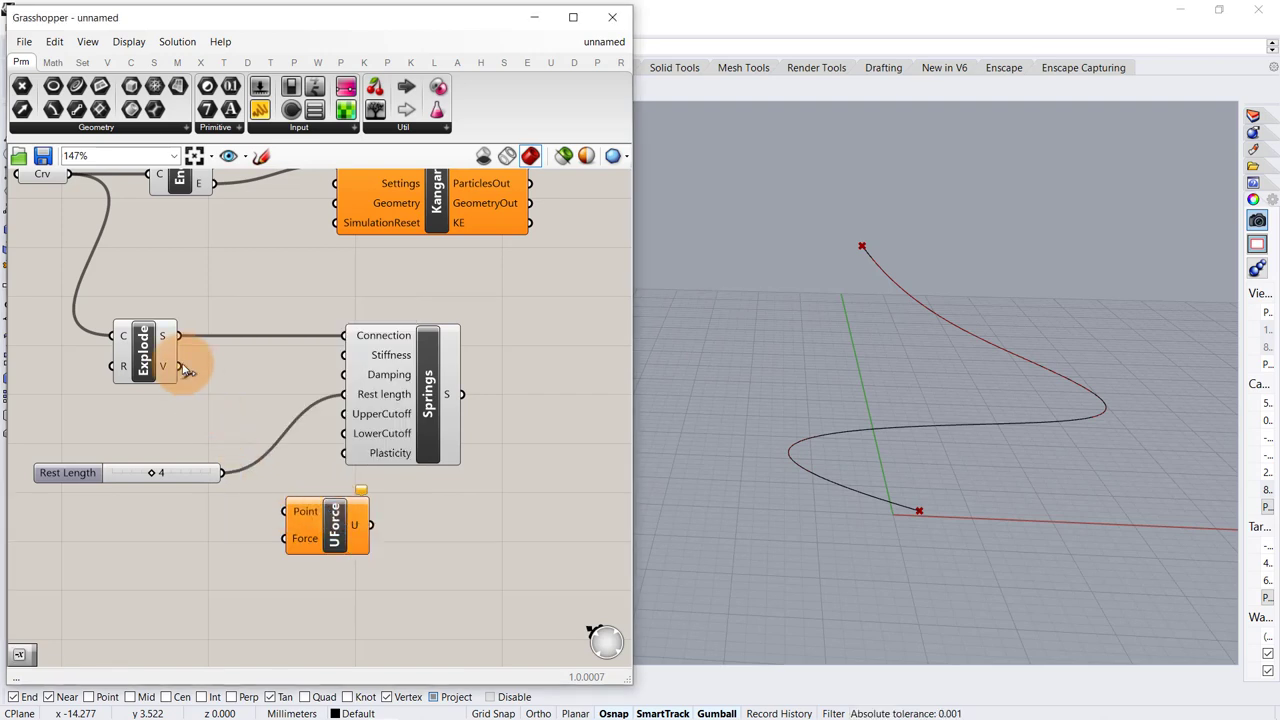
{"action": "left_click_drag", "start_coordinate": [183, 368], "coordinate": [318, 545]}
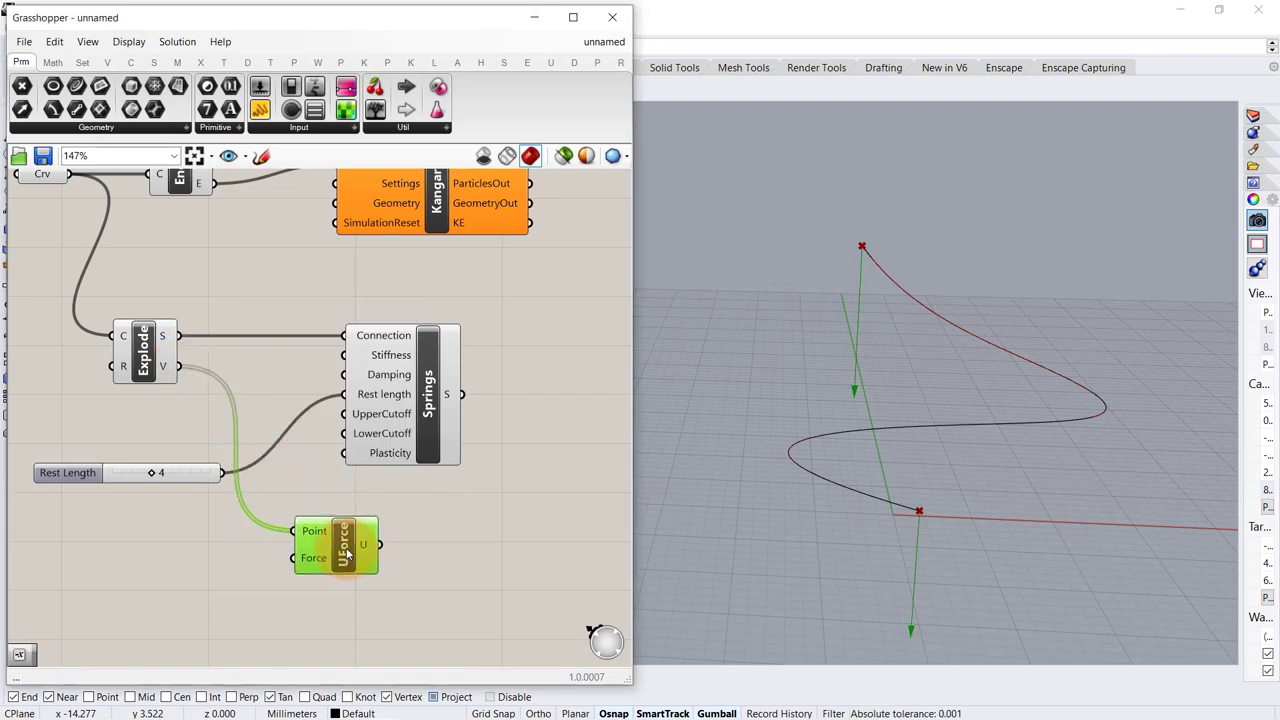
{"action": "left_click", "coordinate": [430, 546]}
- Add a Unit Z vector component and connect it to the UnaryForce component's Force input
{"action": "right_click_drag", "start_coordinate": [420, 501], "coordinate": [481, 423]}
{"action": "double_click", "coordinate": [252, 503]}
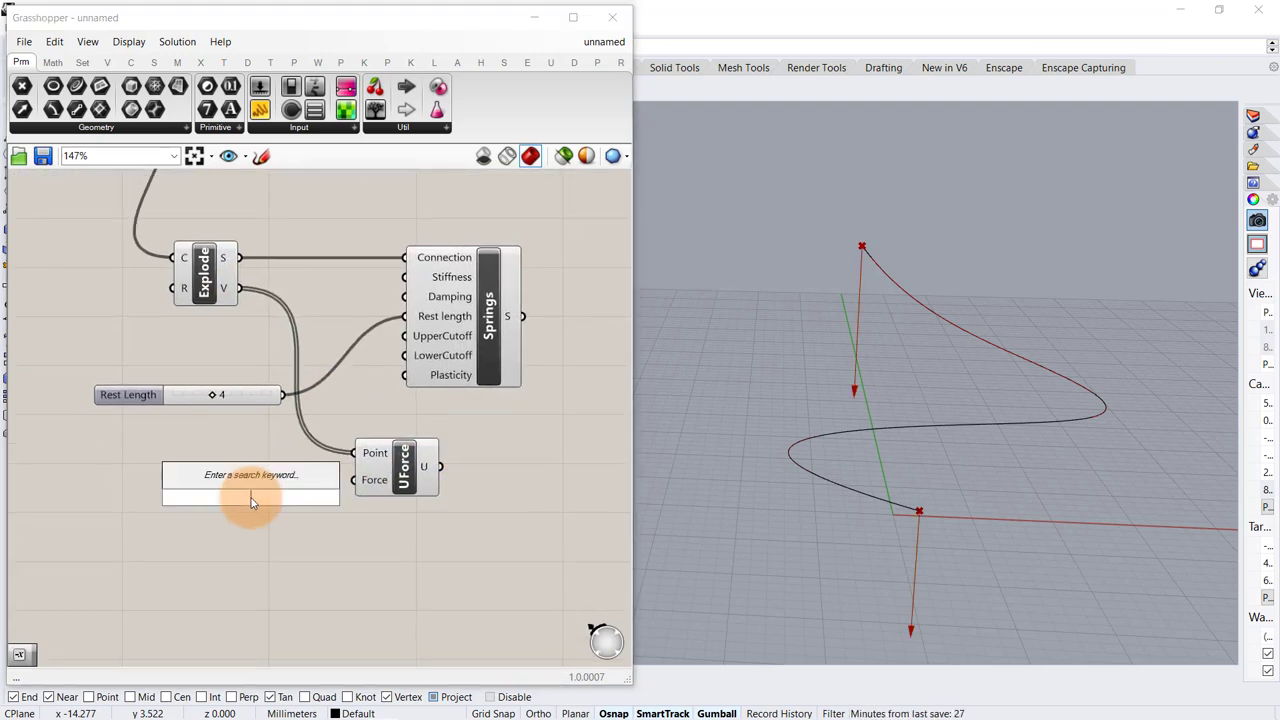
{"action": "type", "text": "z"}
{"action": "key", "text": "Return"}
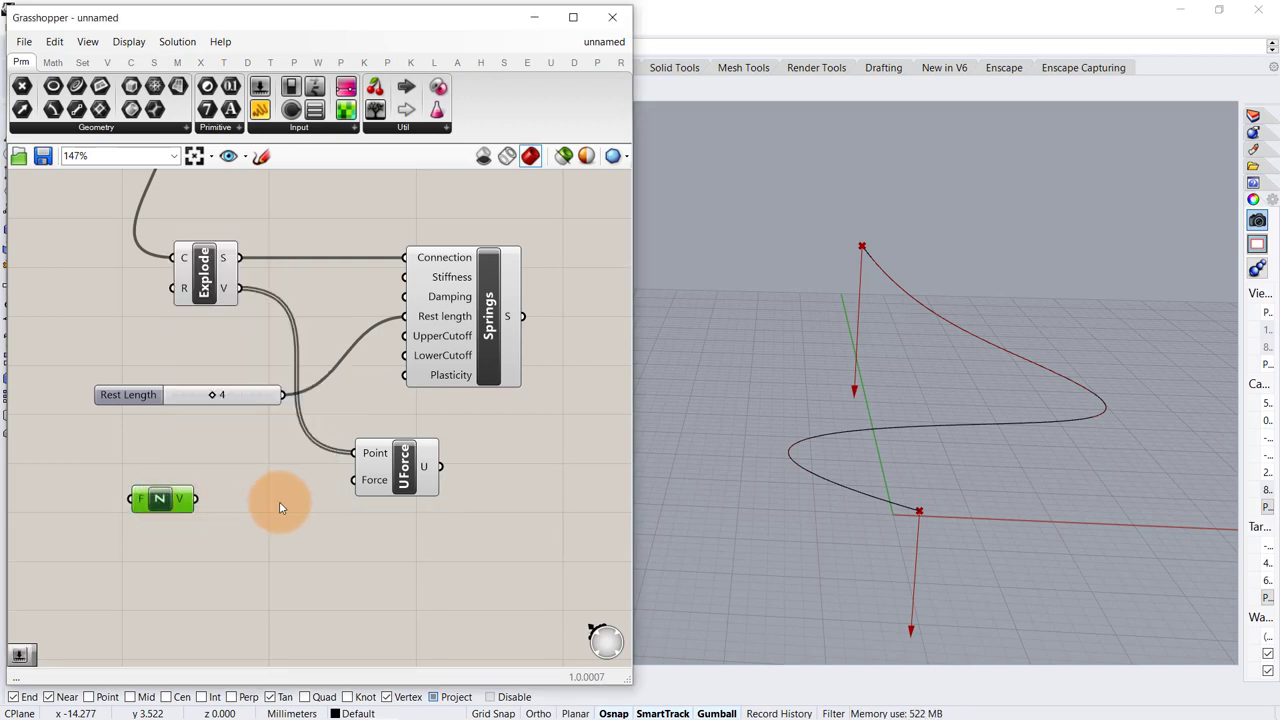
{"action": "left_click_drag", "start_coordinate": [195, 499], "coordinate": [355, 480]}
{"action": "left_click_drag", "start_coordinate": [185, 496], "coordinate": [154, 495]}
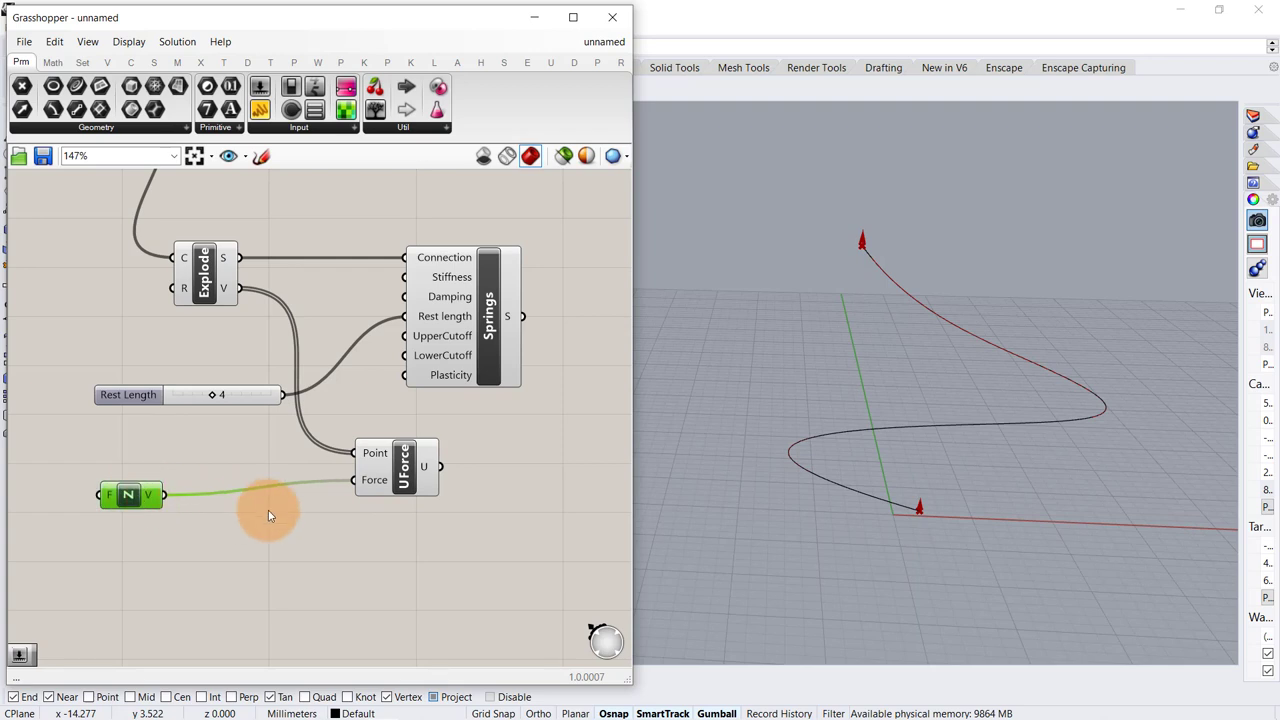
- Insert a Negative component between the Unit Z vector and the Force input to reverse the force direction
{"action": "right_click", "coordinate": [241, 522]}
{"action": "left_click", "coordinate": [243, 506]}
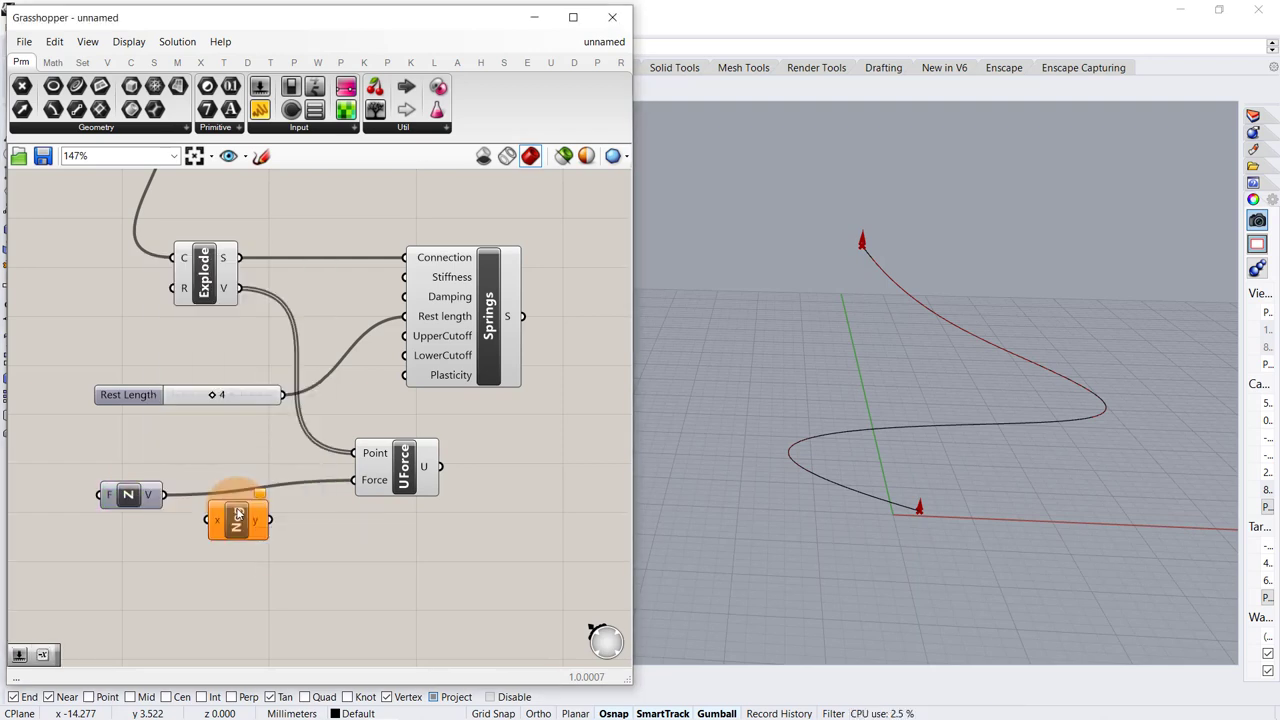
{"action": "left_click_drag", "start_coordinate": [171, 507], "coordinate": [354, 480]}
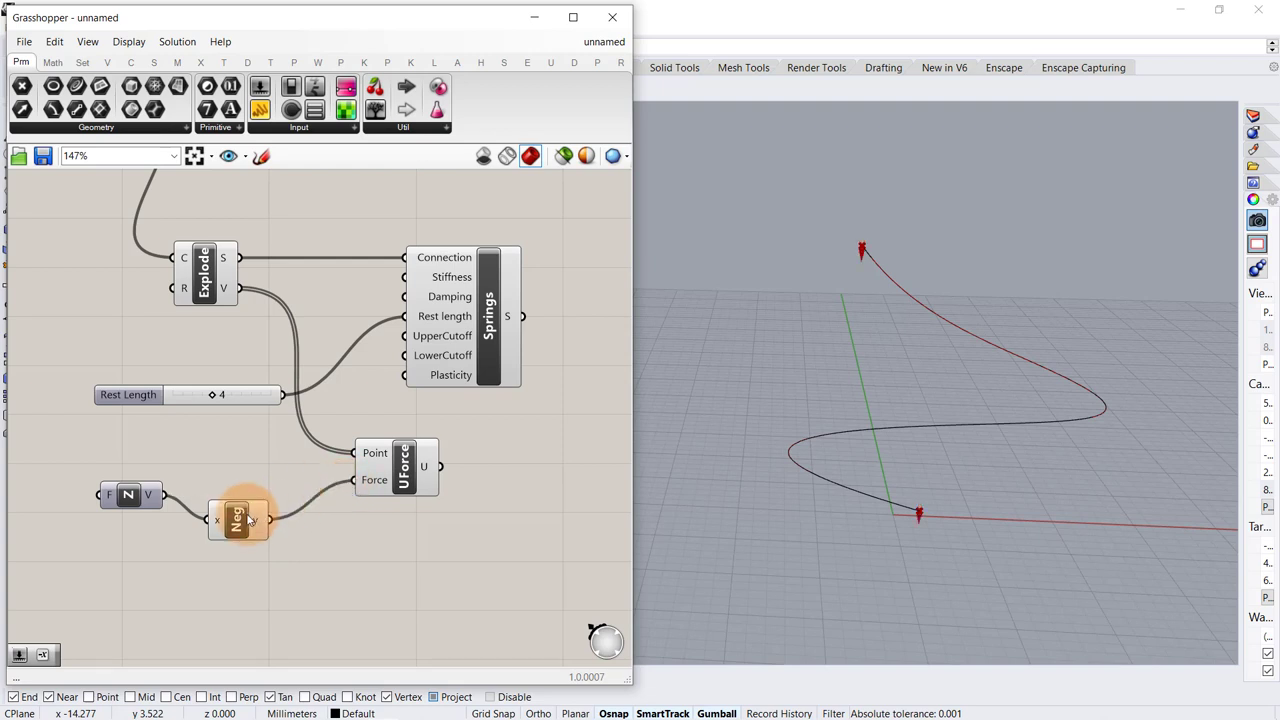
- Align the Unit Z and Negative components, and connect a new number slider set to 2 to Unit Z's Factor input
{"action": "left_click_drag", "start_coordinate": [249, 520], "coordinate": [282, 495]}
{"action": "left_click_drag", "start_coordinate": [117, 502], "coordinate": [162, 502]}
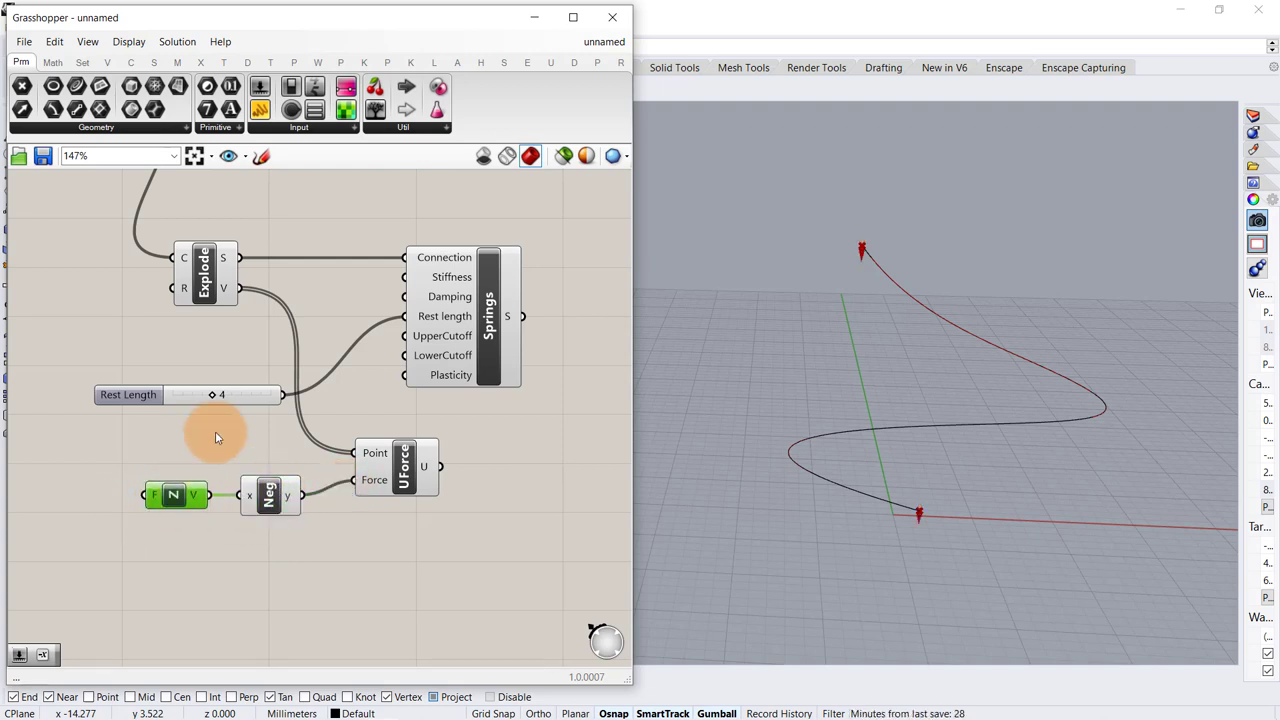
{"action": "right_click_drag", "start_coordinate": [214, 434], "coordinate": [330, 419]}
{"action": "double_click", "coordinate": [99, 482]}
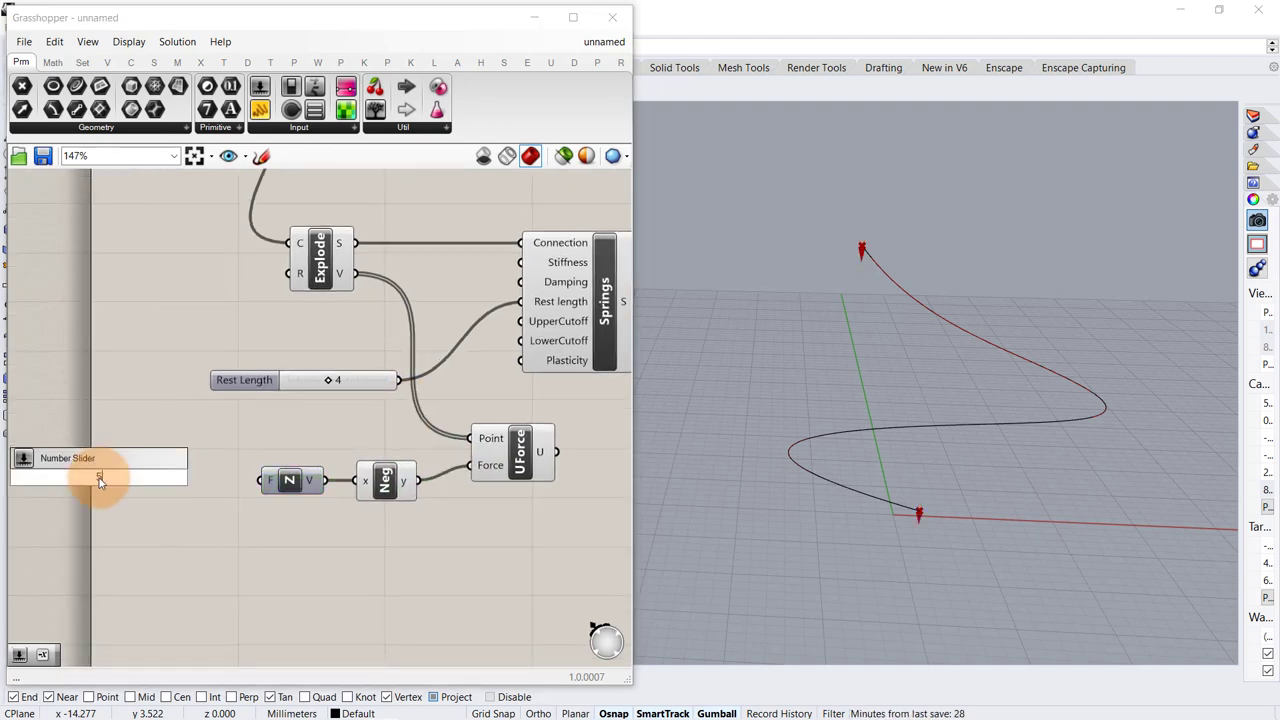
{"action": "type", "text": "5"}
{"action": "key", "text": "Return"}
{"action": "left_click_drag", "start_coordinate": [181, 477], "coordinate": [264, 481]}
{"action": "left_click_drag", "start_coordinate": [120, 480], "coordinate": [76, 483]}
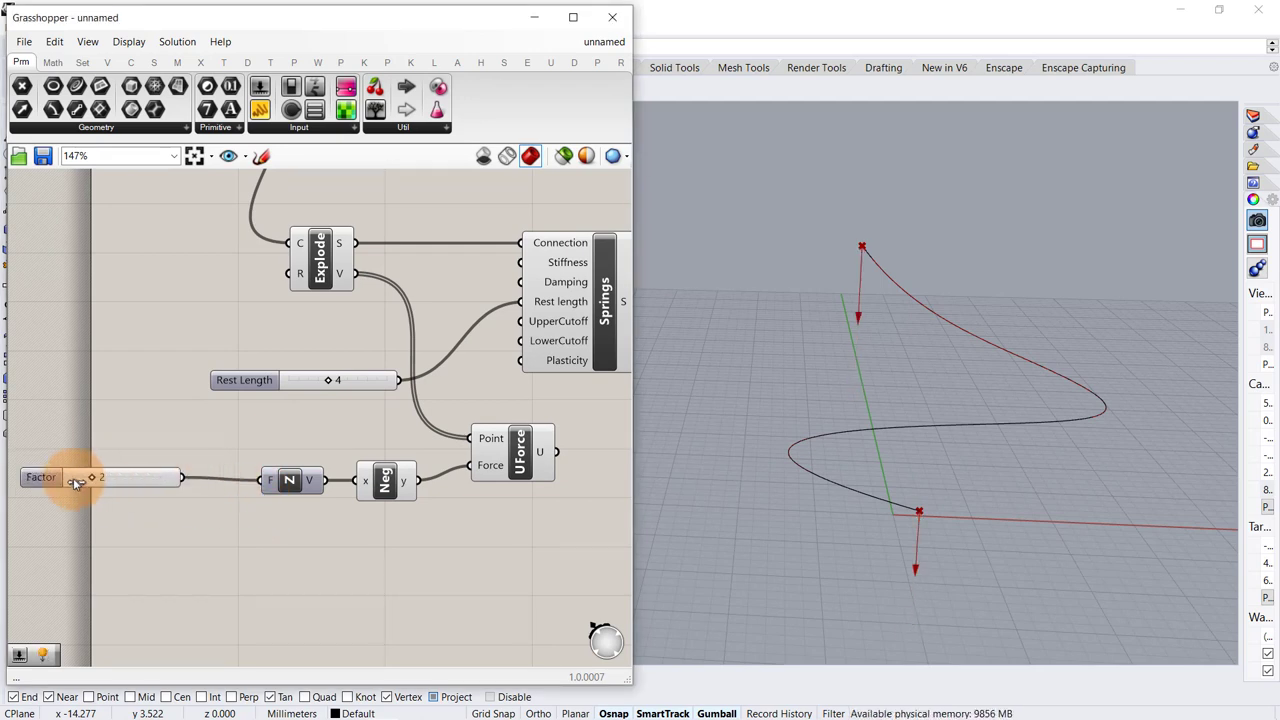
- Move the Kangaroo component clear of the others and connect the Springs and UnaryForce outputs to its Force objects input
{"action": "left_click", "coordinate": [247, 386]}
{"action": "right_click_drag", "start_coordinate": [397, 388], "coordinate": [167, 379]}
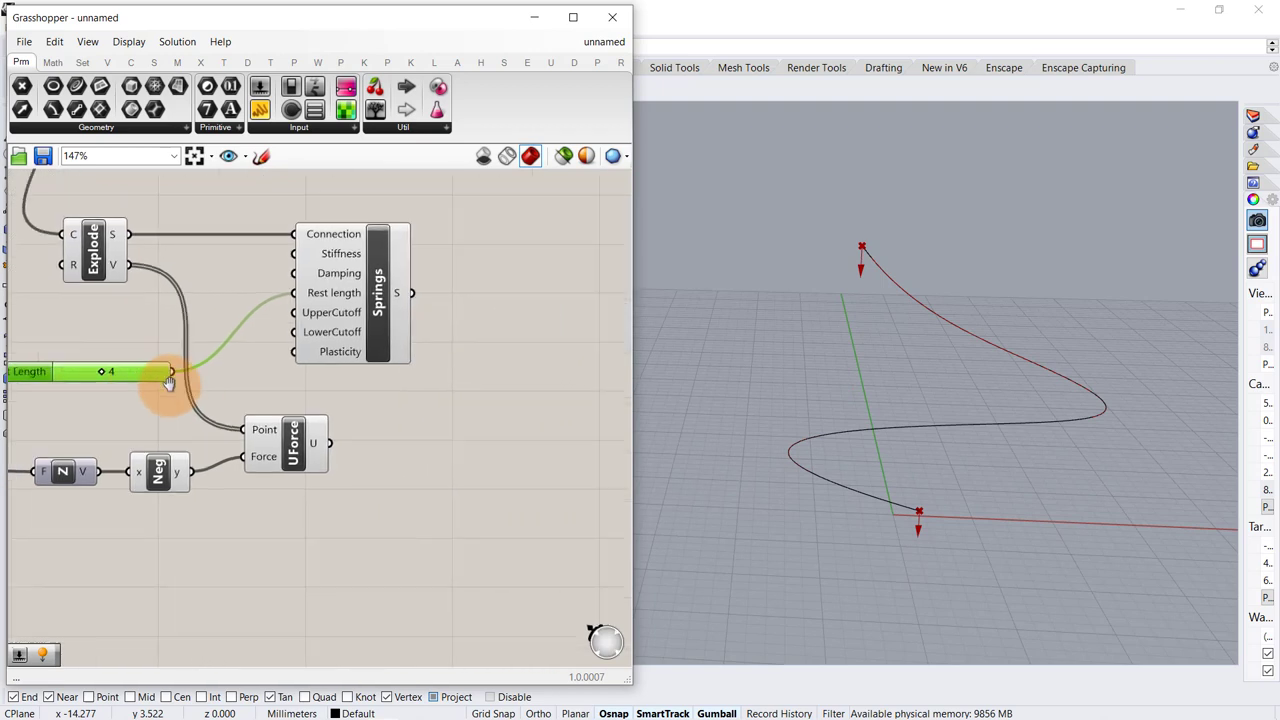
{"action": "left_click", "coordinate": [356, 408]}
{"action": "left_click", "coordinate": [344, 310]}
{"action": "left_click", "coordinate": [474, 317]}
{"action": "right_click_drag", "start_coordinate": [474, 317], "coordinate": [336, 474]}
{"action": "scroll", "coordinate": [336, 474], "scroll_direction": "down", "scroll_amount": 1}
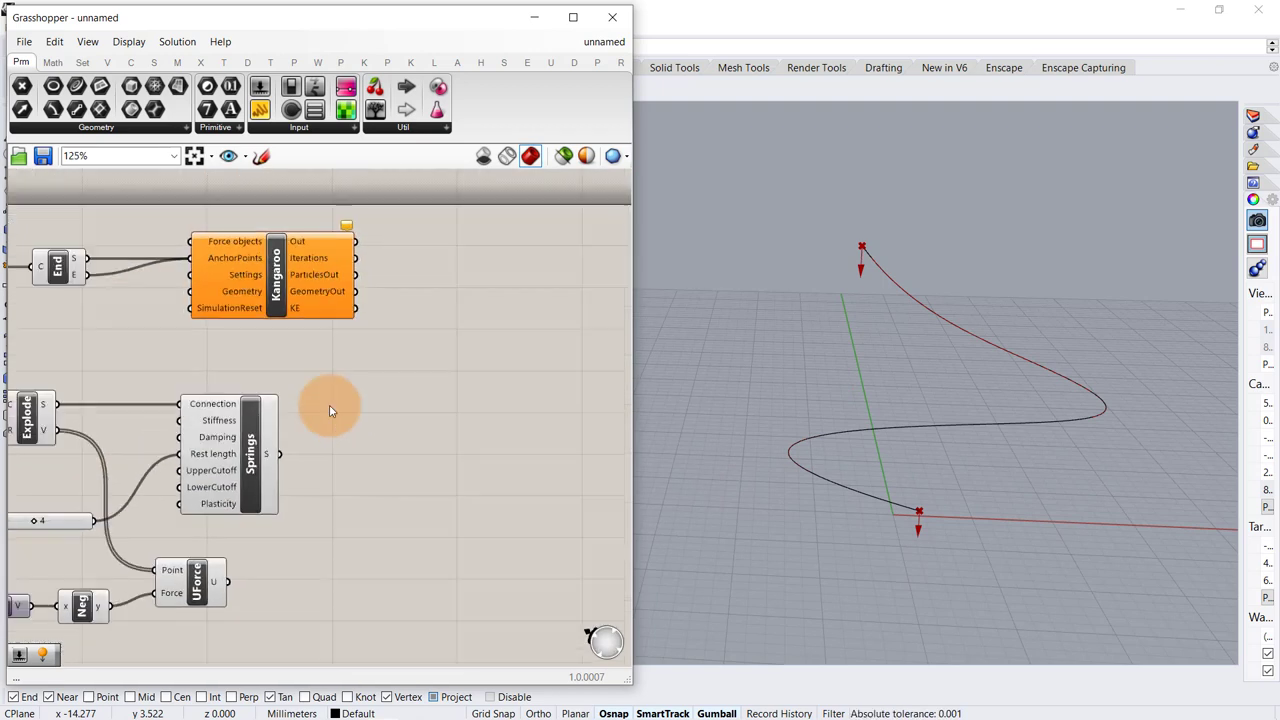
{"action": "left_click", "coordinate": [357, 308]}
{"action": "left_click", "coordinate": [374, 477]}
{"action": "left_click_drag", "start_coordinate": [283, 458], "coordinate": [355, 258]}
{"action": "left_click", "coordinate": [406, 346]}
{"action": "left_click_drag", "start_coordinate": [227, 589], "coordinate": [339, 242]}
{"action": "left_click", "coordinate": [317, 572]}
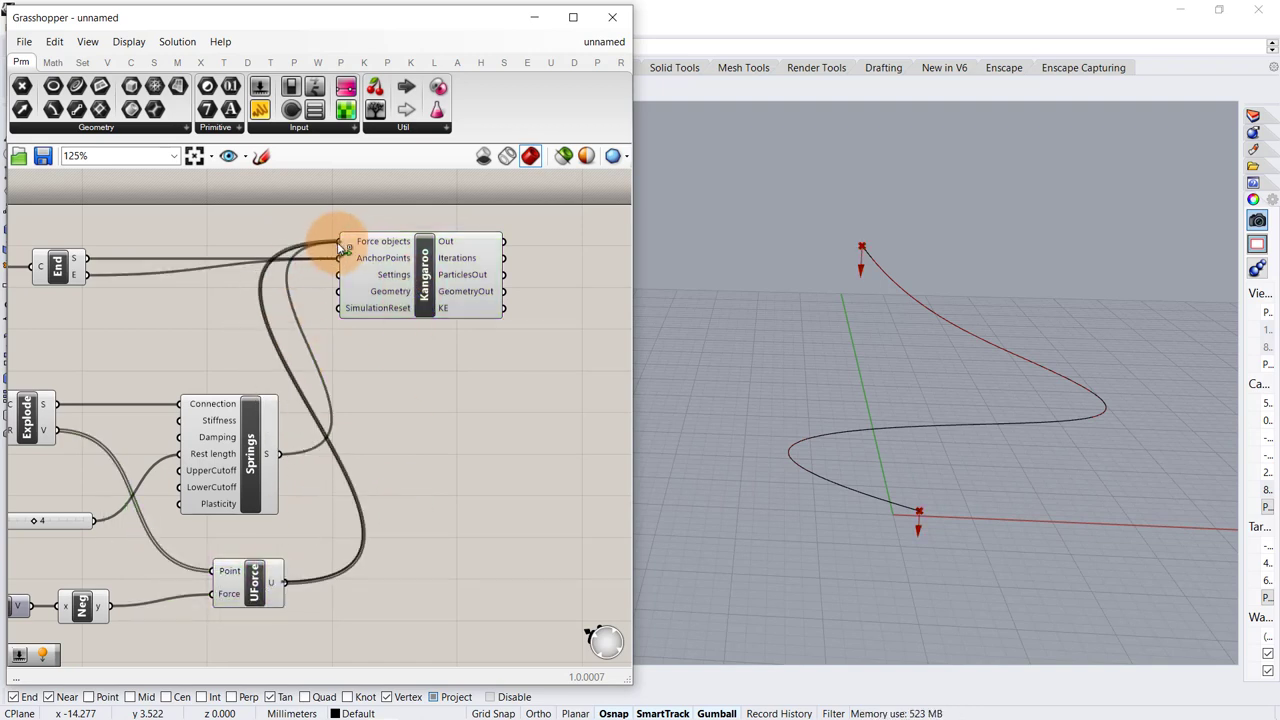
- Connect the Explode component's Segments output to Kangaroo's Geometry input
{"action": "right_click_drag", "start_coordinate": [224, 258], "coordinate": [268, 268]}
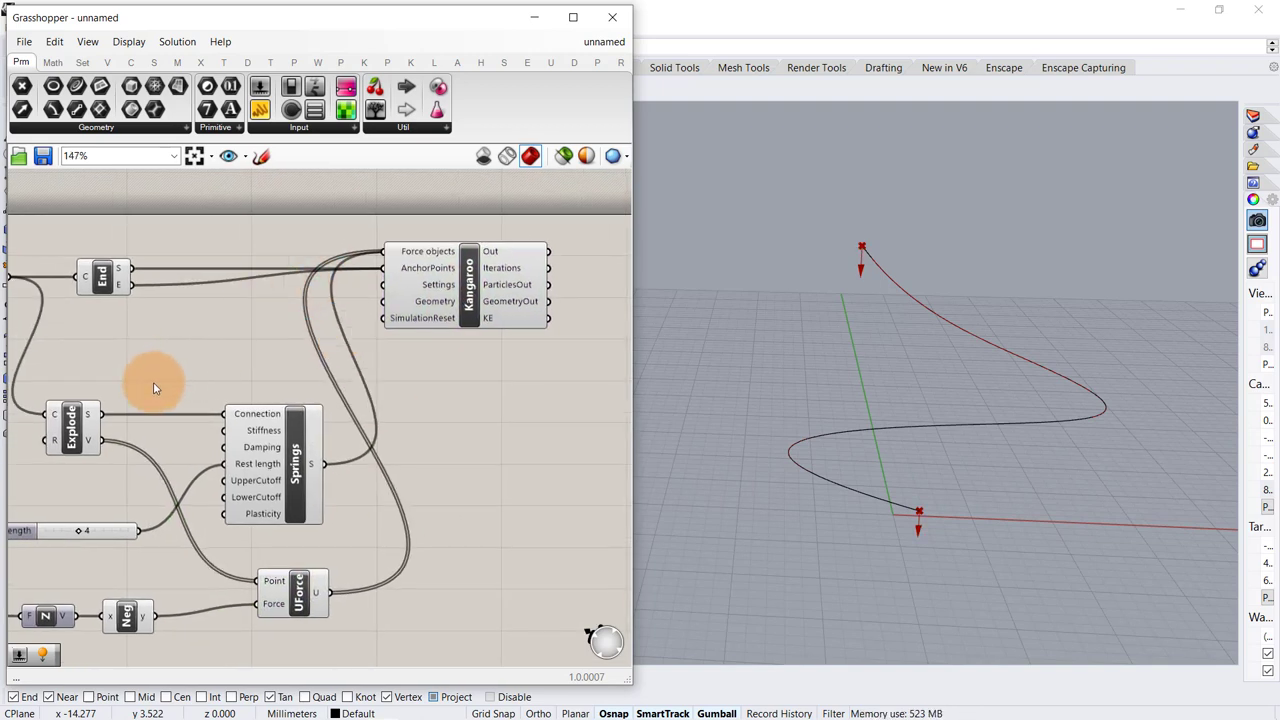
{"action": "scroll", "coordinate": [136, 389], "scroll_direction": "up", "scroll_amount": 1}
{"action": "left_click_drag", "start_coordinate": [103, 425], "coordinate": [422, 290]}
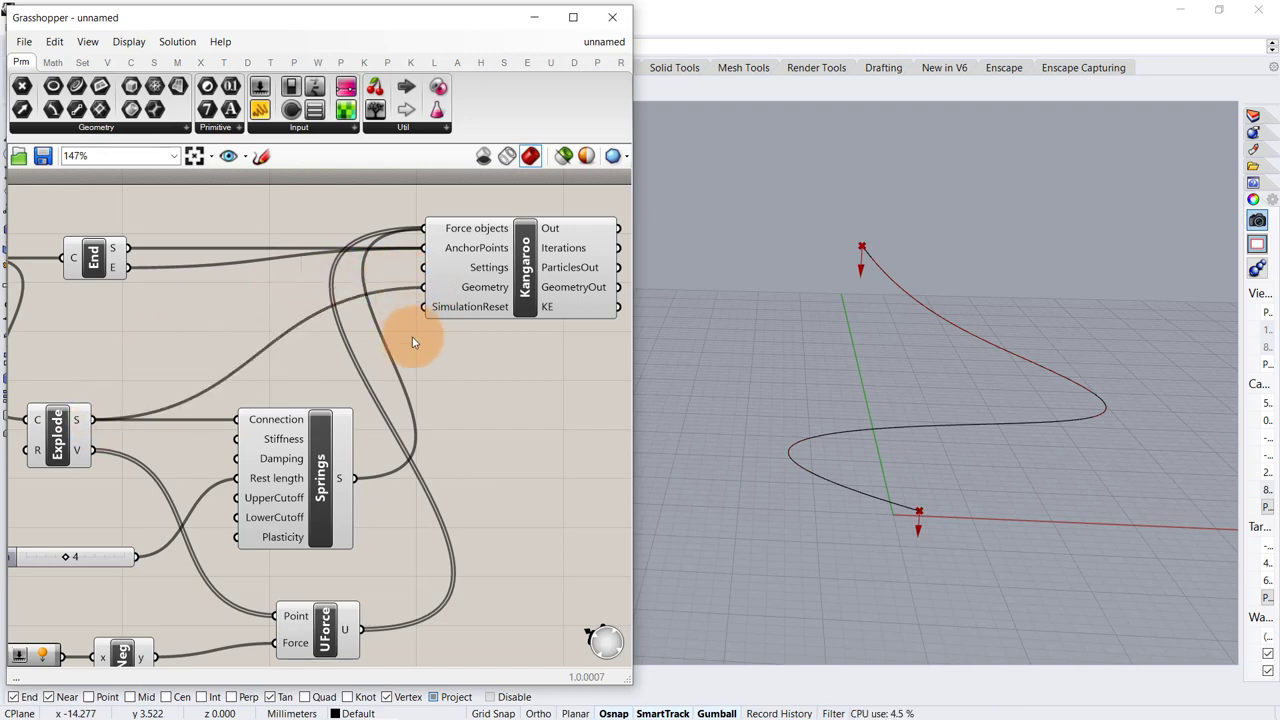
- Add a Boolean Toggle, connect it to Kangaroo's SimulationReset input and toggle it, ending on False
{"action": "double_click", "coordinate": [210, 319]}
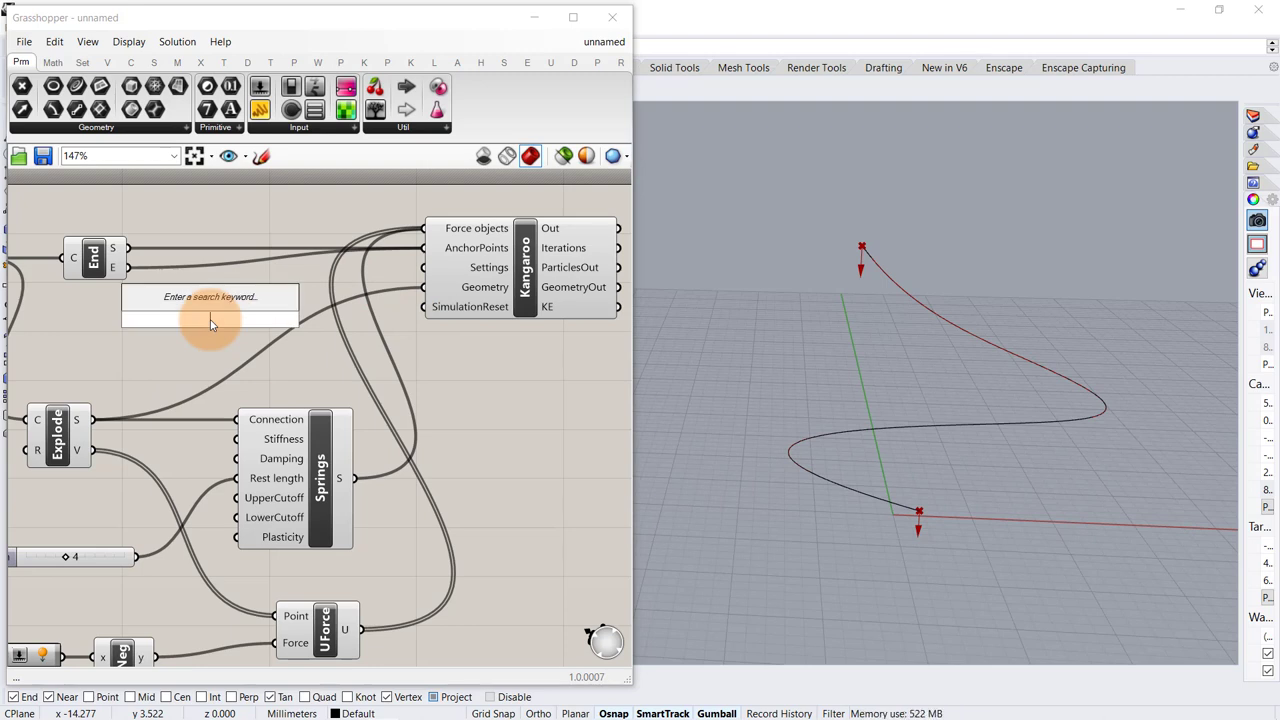
{"action": "type", "text": "toggle"}
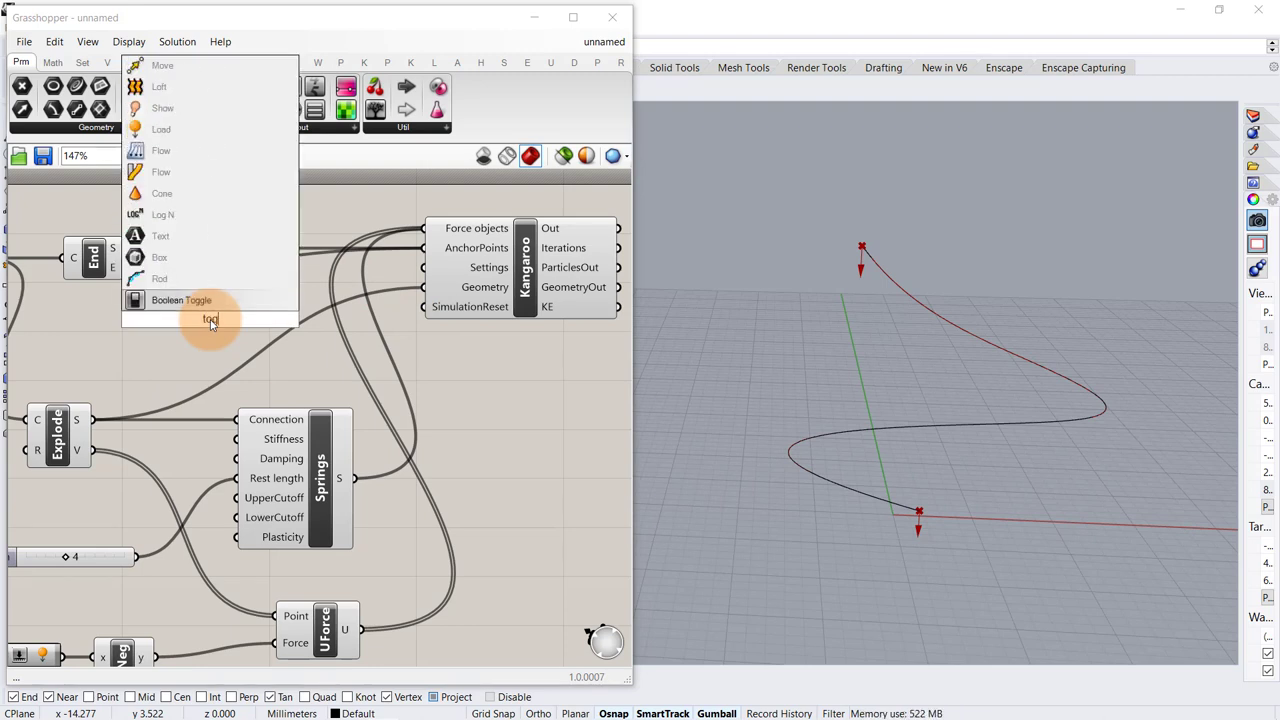
{"action": "key", "text": "Return"}
{"action": "left_click_drag", "start_coordinate": [265, 320], "coordinate": [425, 308]}
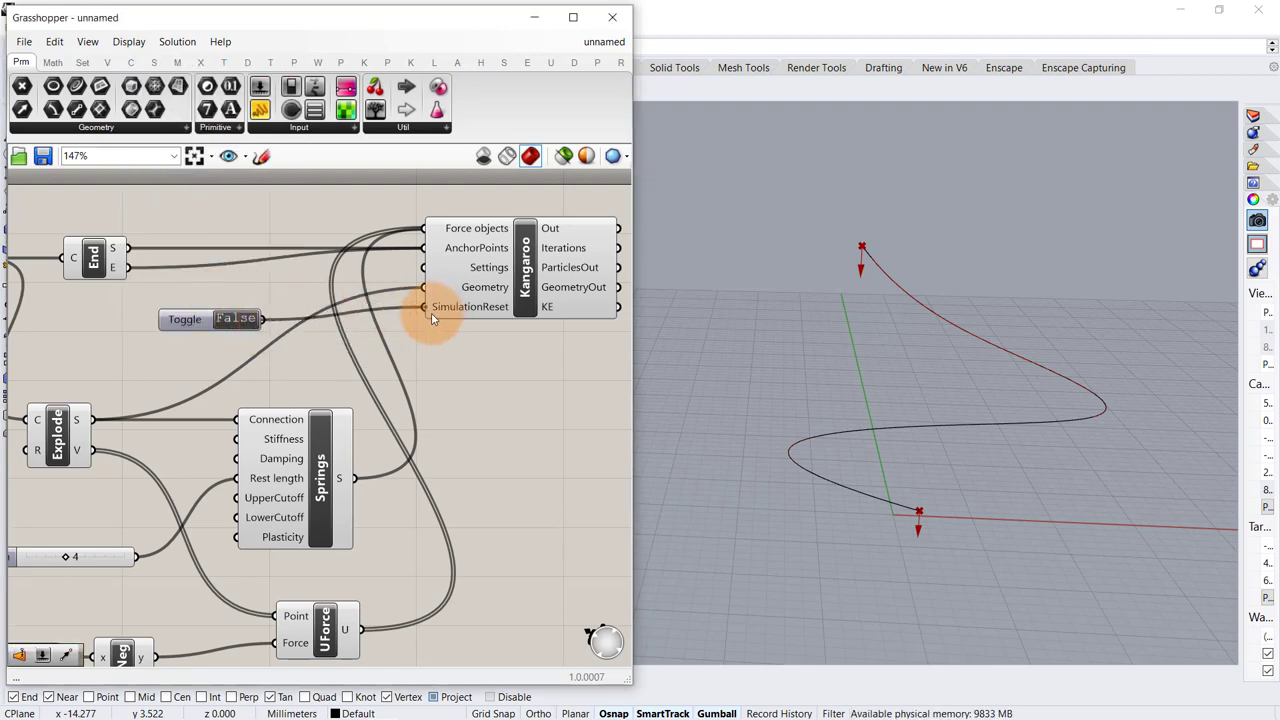
{"action": "double_click", "coordinate": [236, 319]}
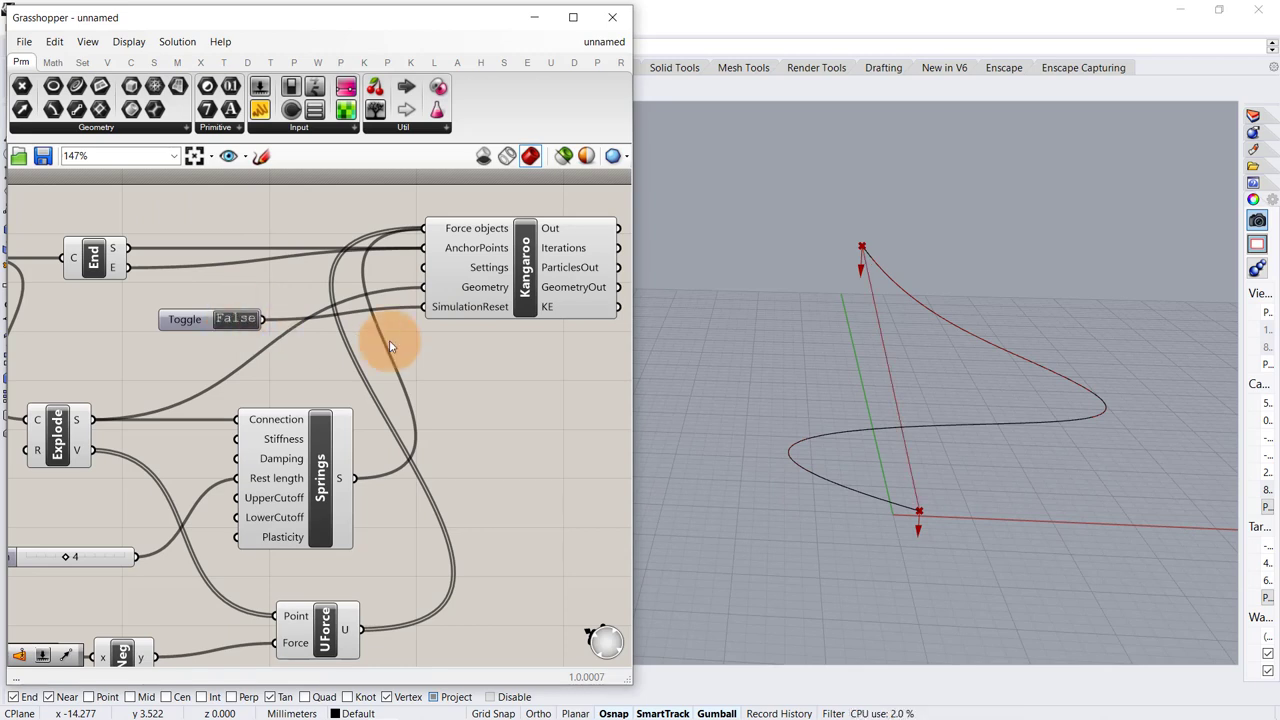
- Add a Timer with a 20 ms interval below the Kangaroo component and attach it to Kangaroo
{"action": "right_click_drag", "start_coordinate": [481, 355], "coordinate": [345, 321]}
{"action": "left_click_drag", "start_coordinate": [365, 262], "coordinate": [419, 262]}
{"action": "left_click", "coordinate": [380, 342]}
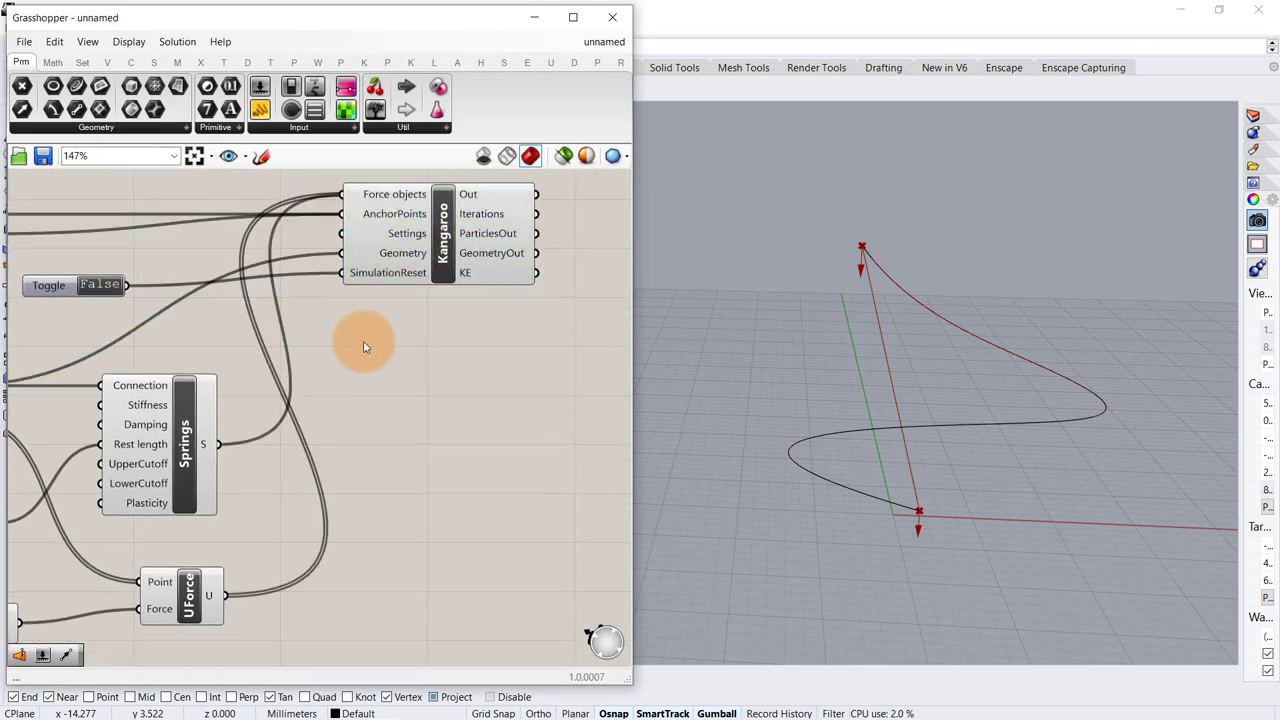
{"action": "double_click", "coordinate": [364, 344]}
{"action": "type", "text": "timer"}
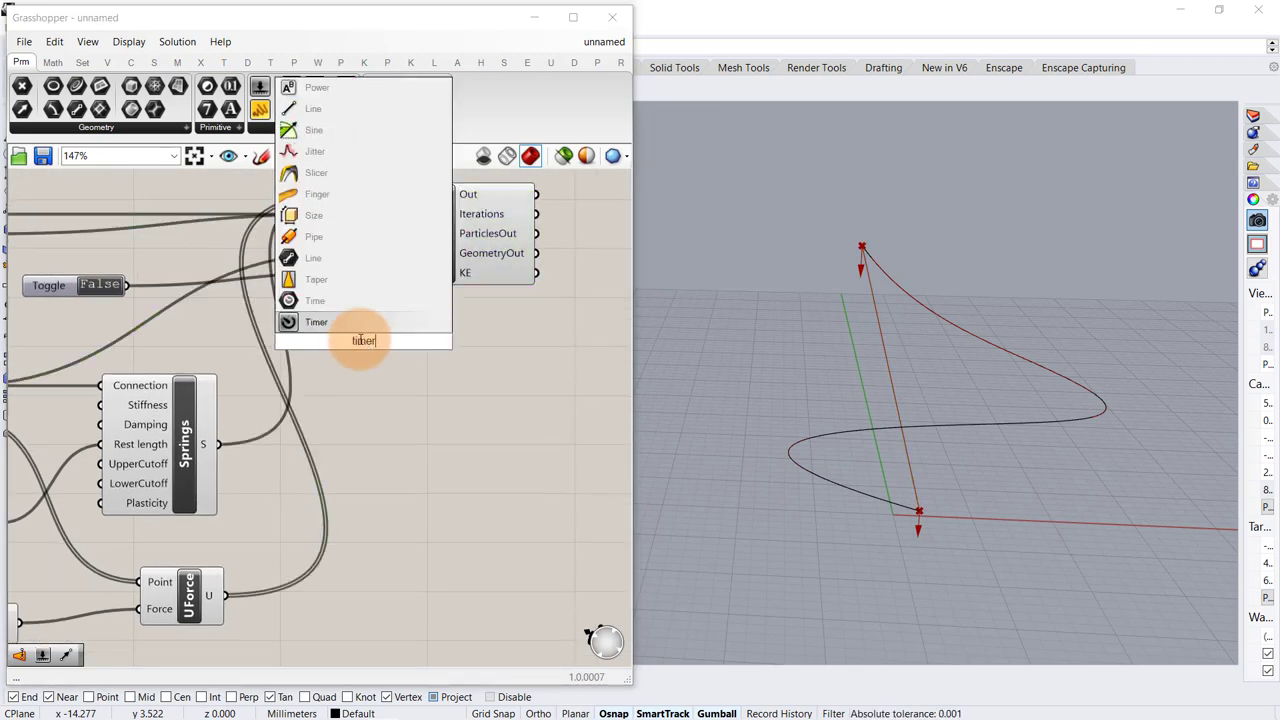
{"action": "key", "text": "Return"}
{"action": "right_click", "coordinate": [362, 343]}
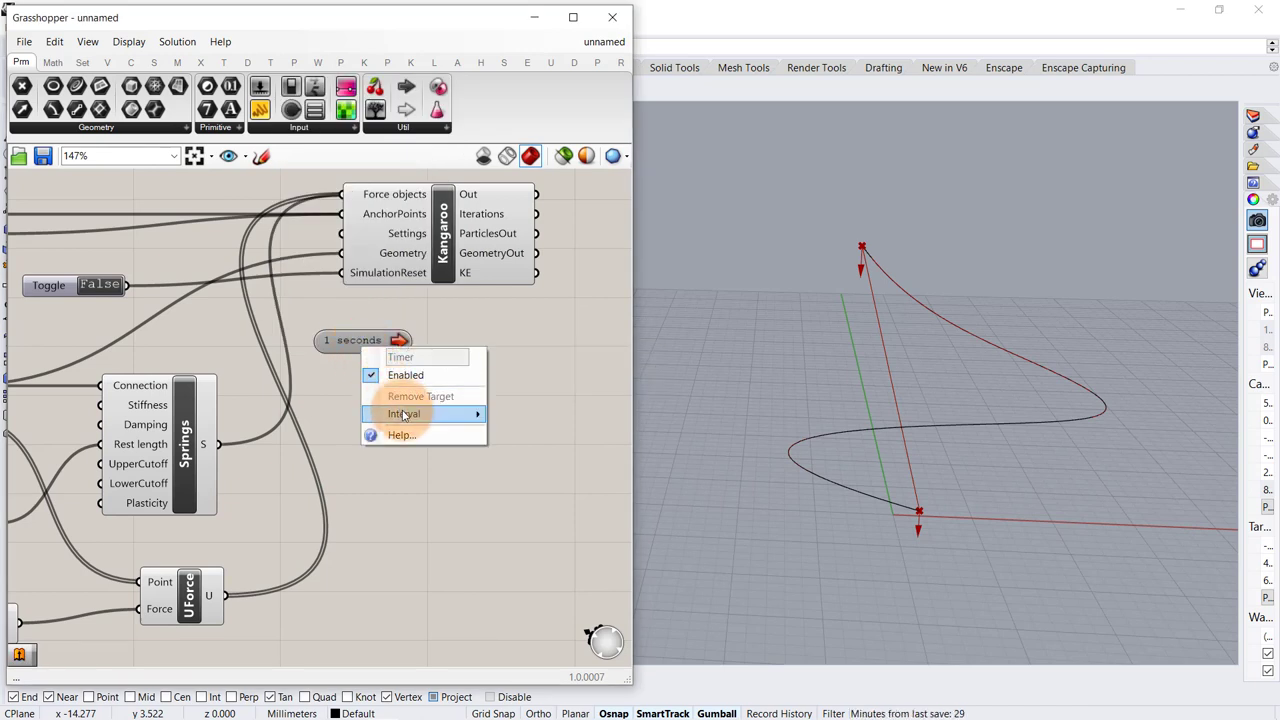
{"action": "mouse_move", "coordinate": [418, 414]}
{"action": "left_click", "coordinate": [528, 417]}
{"action": "left_click_drag", "start_coordinate": [427, 352], "coordinate": [386, 268]}
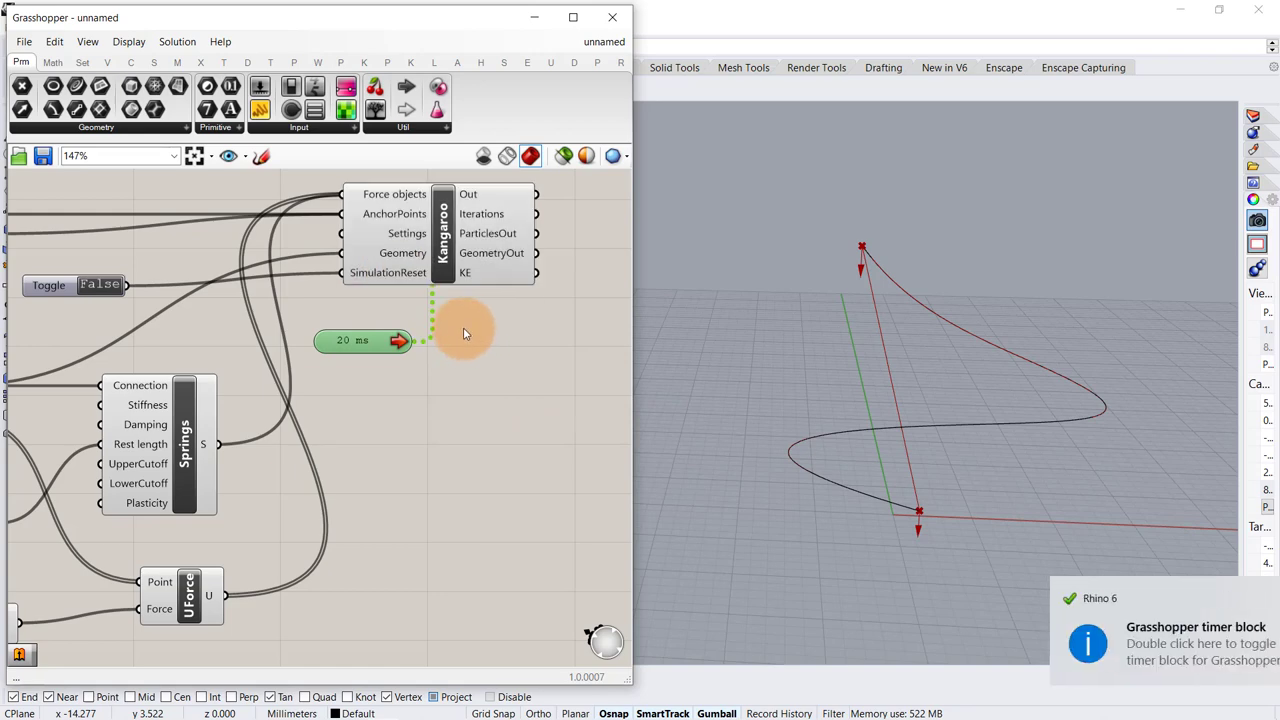
{"action": "left_click_drag", "start_coordinate": [464, 243], "coordinate": [495, 243]}
{"action": "left_click", "coordinate": [513, 335]}
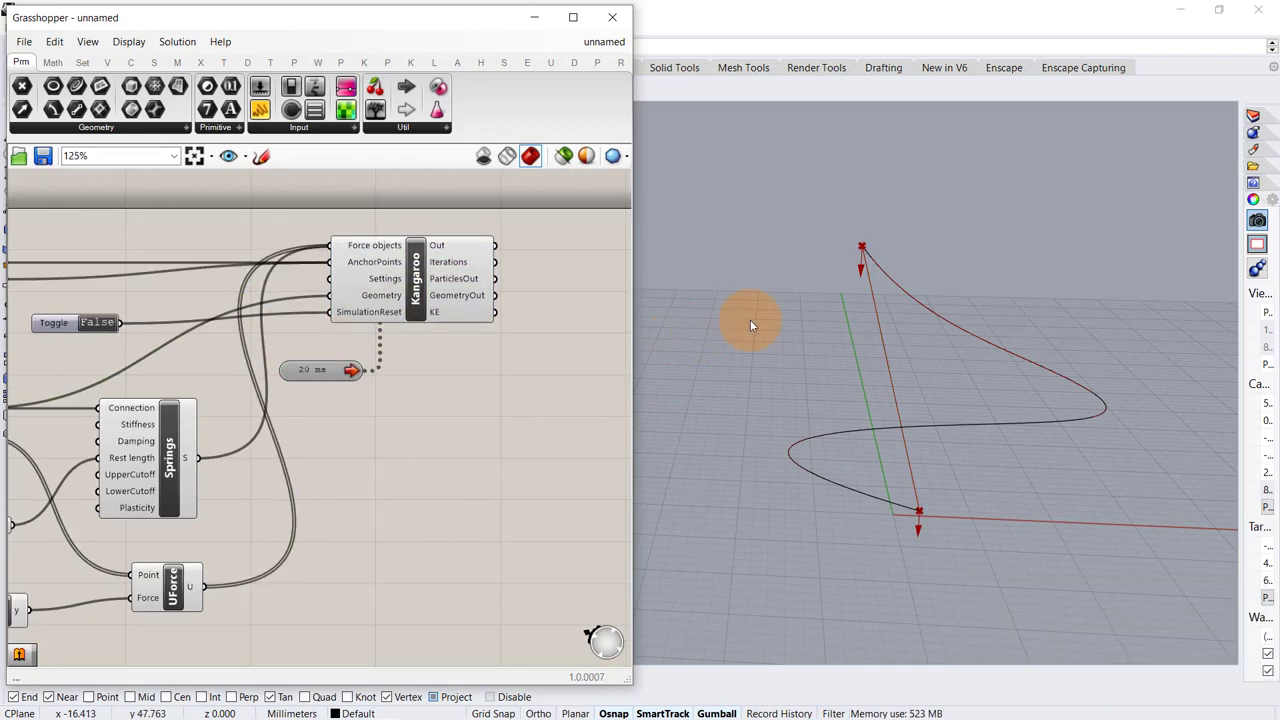
- Reshape the Rhino curve by raising control points along its upper part
{"action": "right_click_drag", "start_coordinate": [837, 308], "coordinate": [892, 274]}
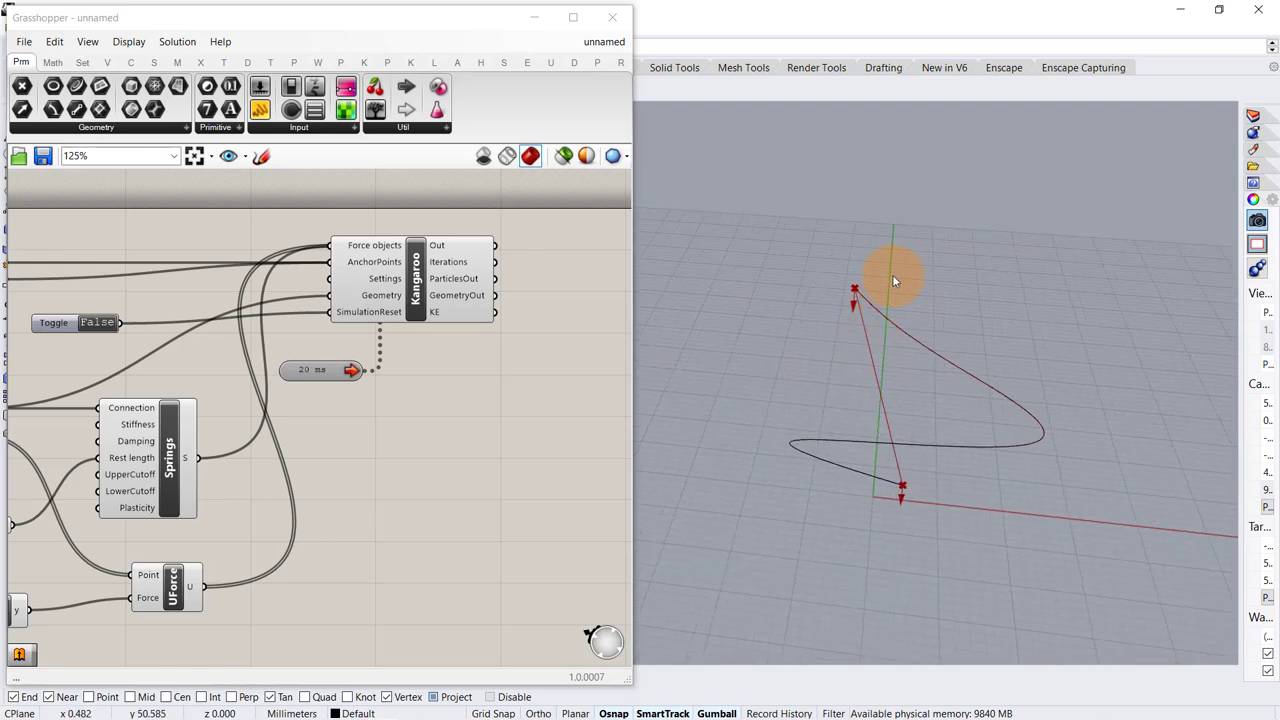
{"action": "left_click", "coordinate": [868, 287]}
{"action": "left_click", "coordinate": [899, 328]}
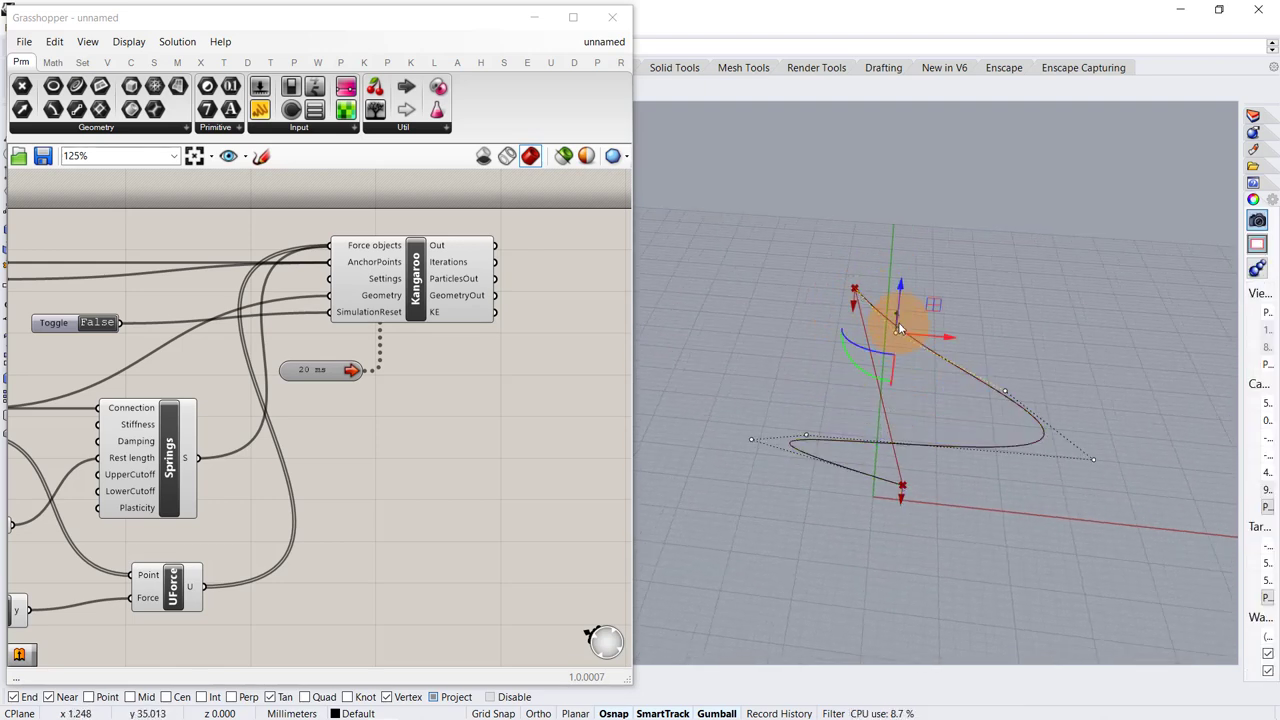
{"action": "left_click_drag", "start_coordinate": [861, 289], "coordinate": [901, 278]}
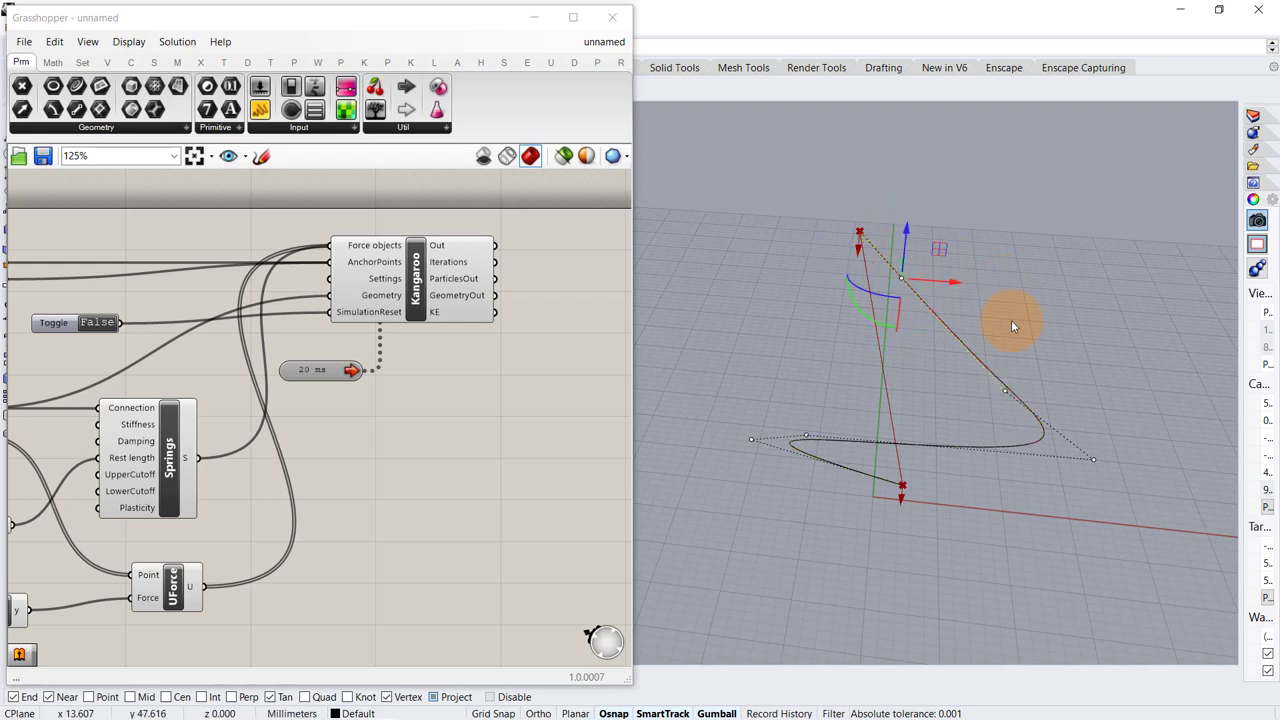
{"action": "left_click_drag", "start_coordinate": [1023, 290], "coordinate": [1024, 295]}
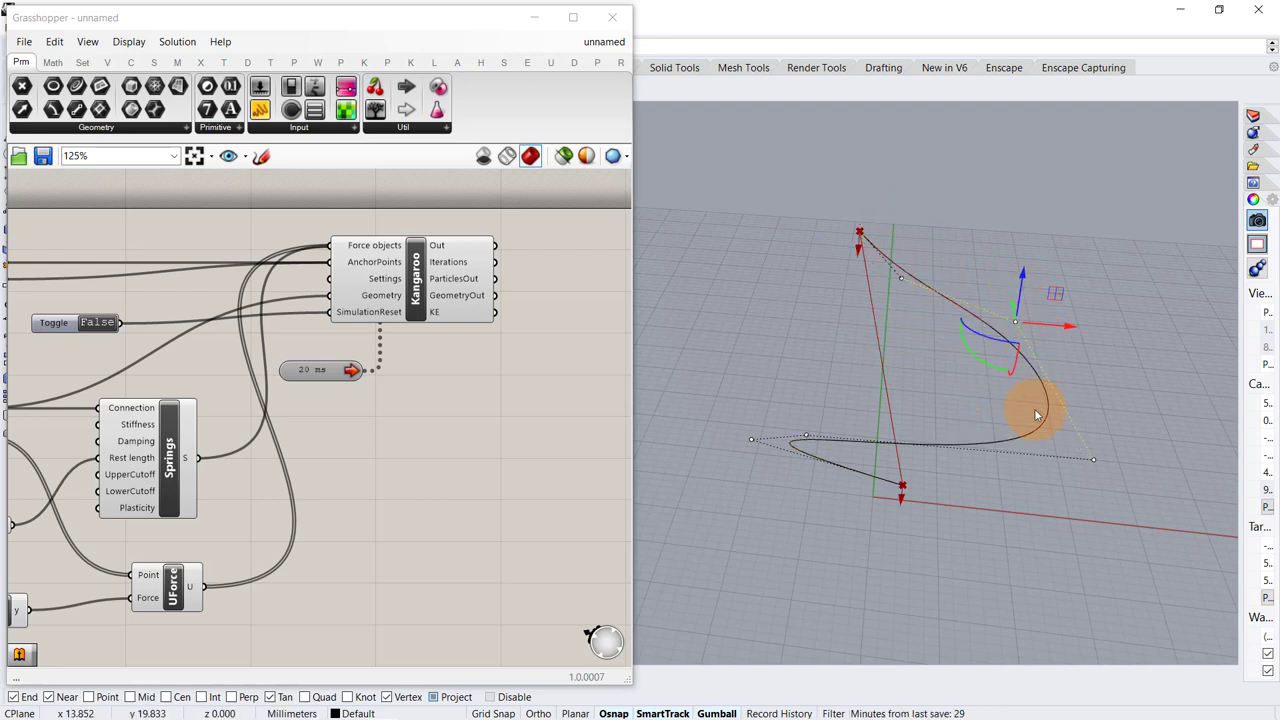
{"action": "left_click", "coordinate": [1093, 458]}
{"action": "right_click_drag", "start_coordinate": [1093, 458], "coordinate": [749, 324]}
- Add an Extrude component beside Kangaroo and connect GeometryOut to its Base input
{"action": "scroll", "coordinate": [495, 339], "scroll_direction": "up", "scroll_amount": 2}
{"action": "double_click", "coordinate": [429, 331]}
{"action": "type", "text": "extr"}
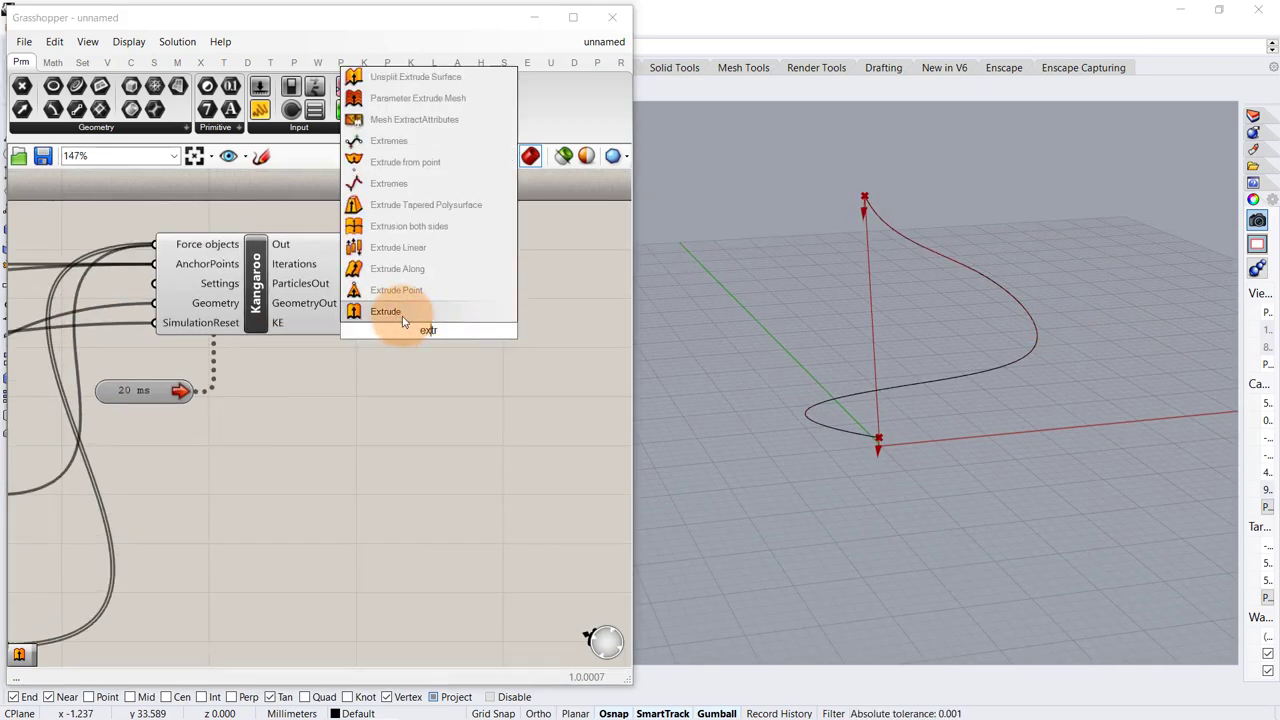
{"action": "left_click", "coordinate": [402, 314]}
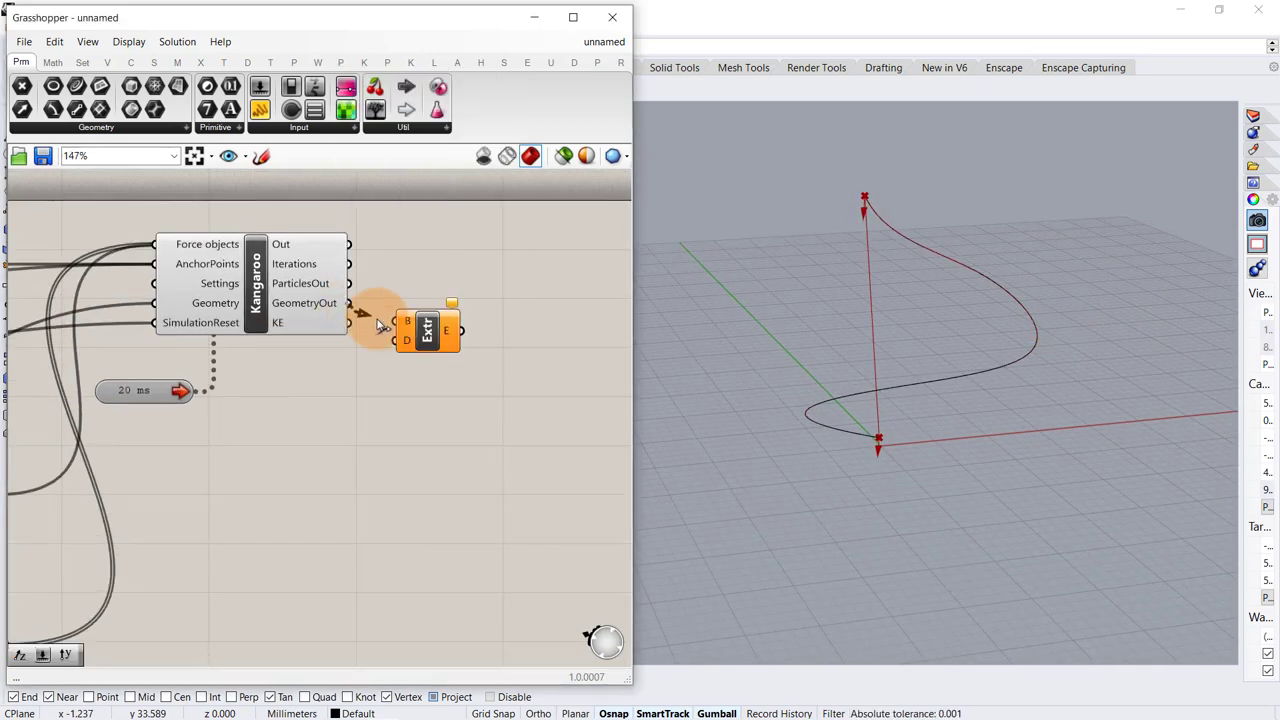
{"action": "left_click_drag", "start_coordinate": [377, 320], "coordinate": [397, 321]}
{"action": "left_click_drag", "start_coordinate": [448, 332], "coordinate": [535, 343]}
- Add a Unit Z vector below the Extrude component and connect it to Extrude's Direction input
{"action": "double_click", "coordinate": [387, 398]}
{"action": "type", "text": "z"}
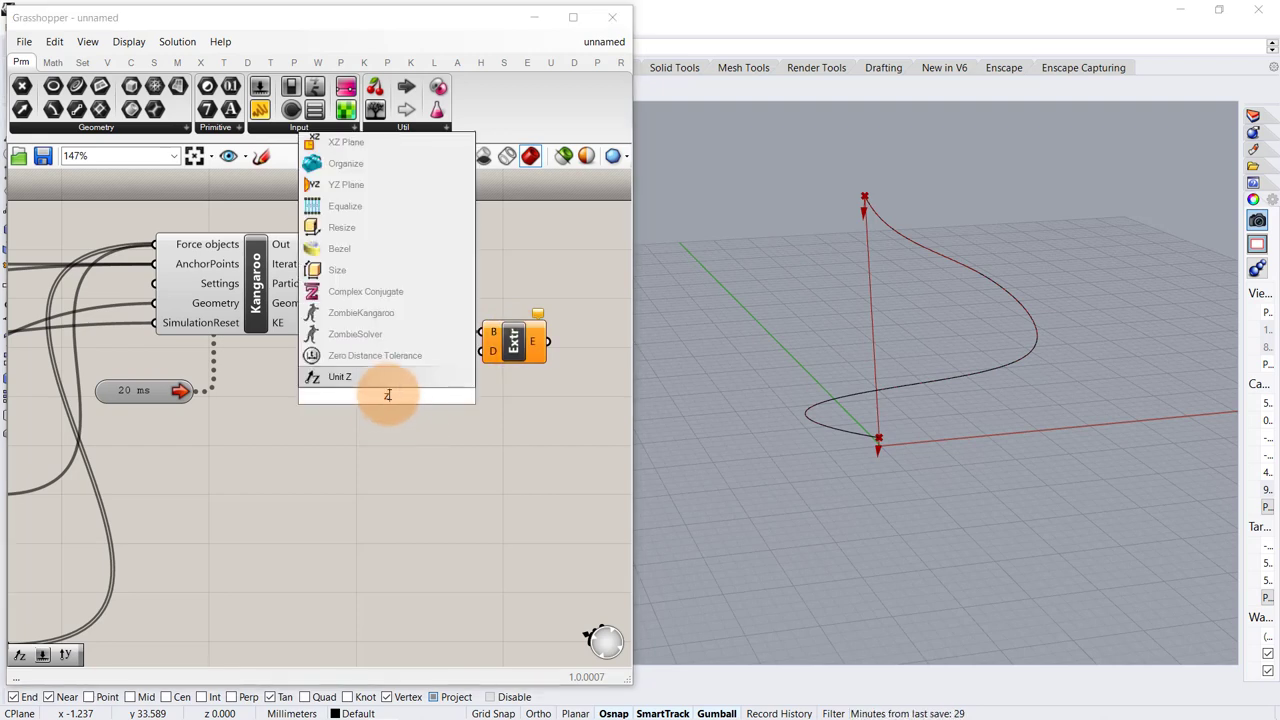
{"action": "left_click", "coordinate": [403, 379]}
{"action": "left_click_drag", "start_coordinate": [420, 395], "coordinate": [483, 352]}
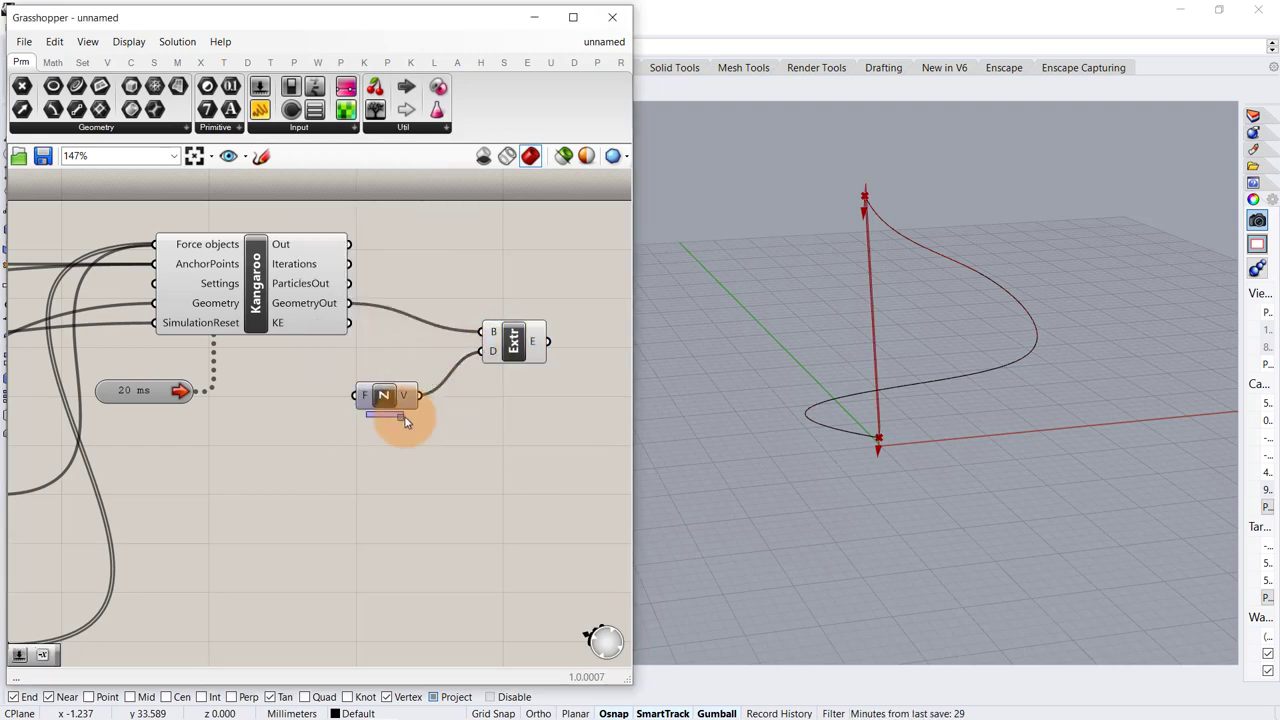
{"action": "left_click_drag", "start_coordinate": [383, 404], "coordinate": [441, 415]}
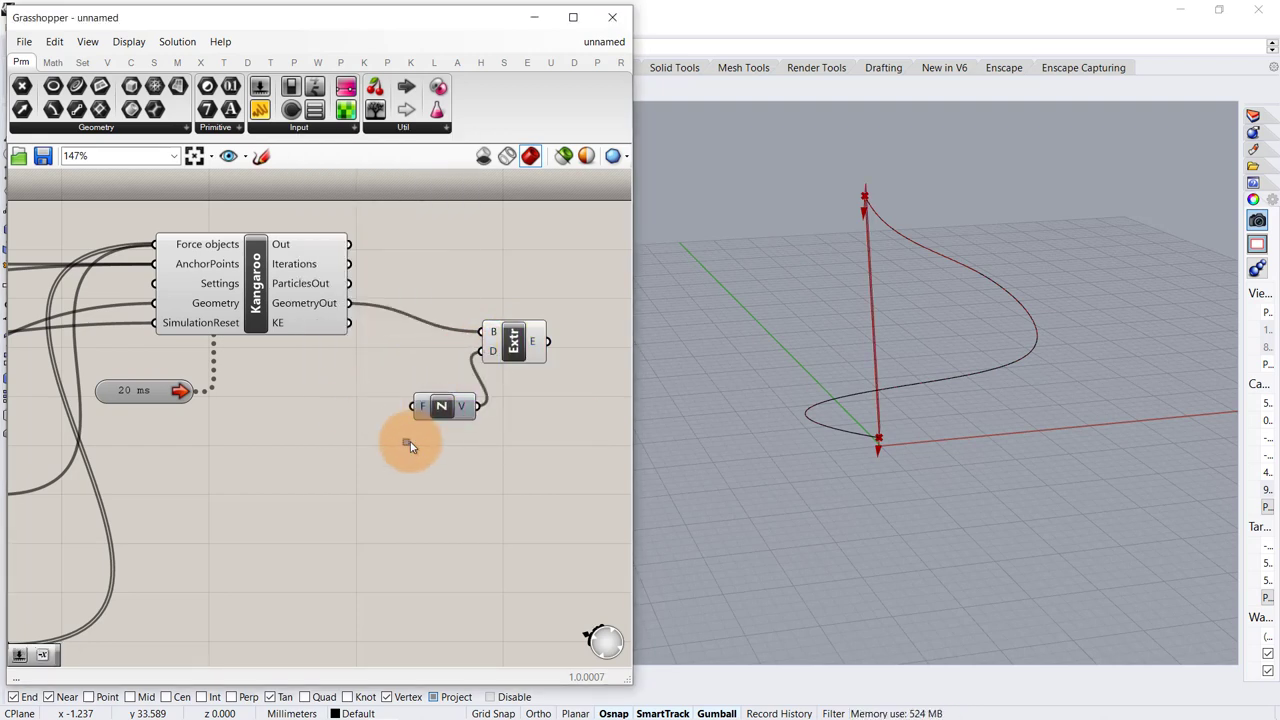
- Add a number slider set to 5 and connect it to the Factor input of the extrusion's Unit Z vector
{"action": "double_click", "coordinate": [305, 428]}
{"action": "type", "text": "5"}
{"action": "key", "text": "Return"}
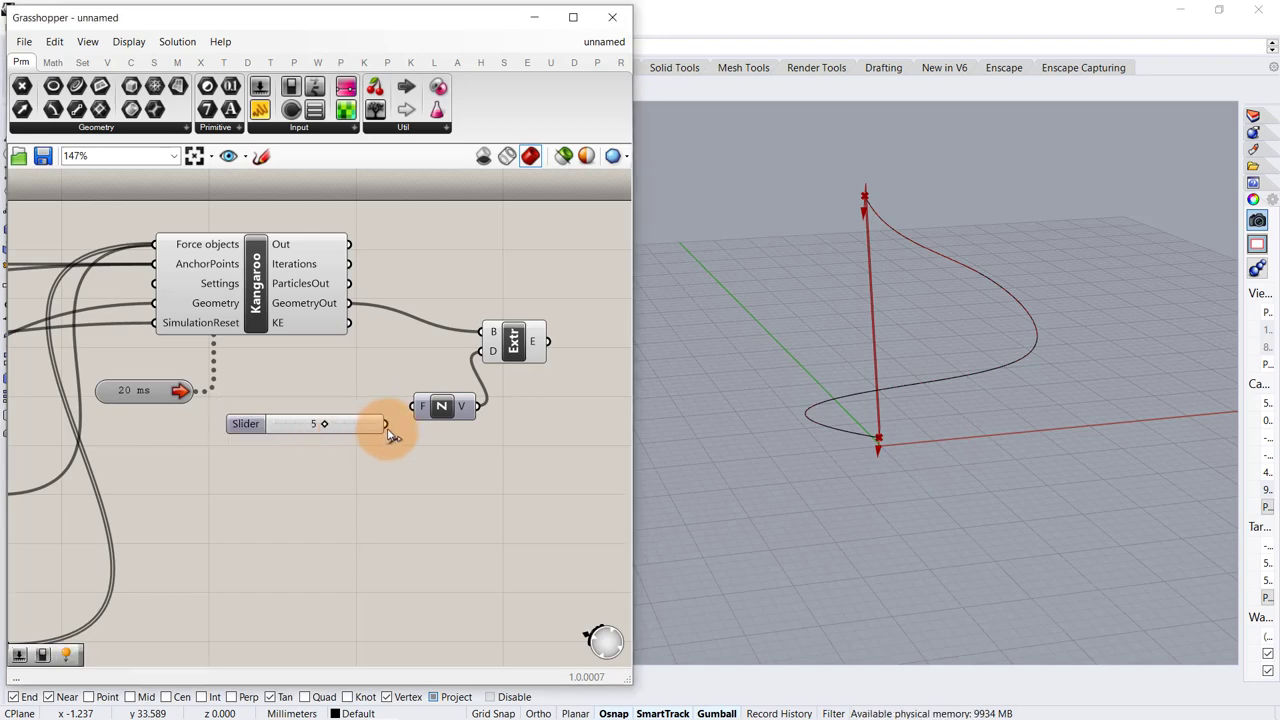
{"action": "right_click_drag", "start_coordinate": [1034, 349], "coordinate": [1075, 354]}
{"action": "right_click_drag", "start_coordinate": [484, 419], "coordinate": [351, 422]}
- Enable the preview of the Extrude component and its Unit Z vector
{"action": "left_click_drag", "start_coordinate": [429, 274], "coordinate": [303, 448]}
{"action": "middle_click", "coordinate": [289, 461]}
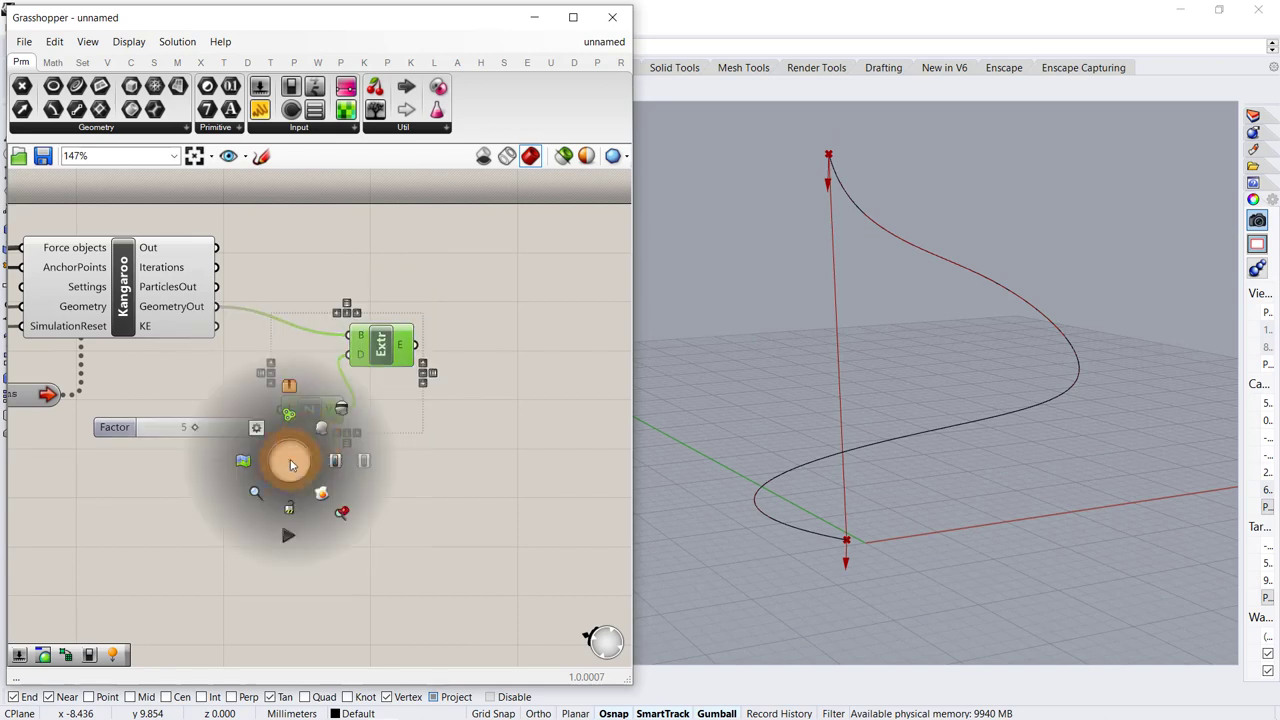
{"action": "left_click", "coordinate": [322, 428]}
{"action": "left_click", "coordinate": [387, 418]}
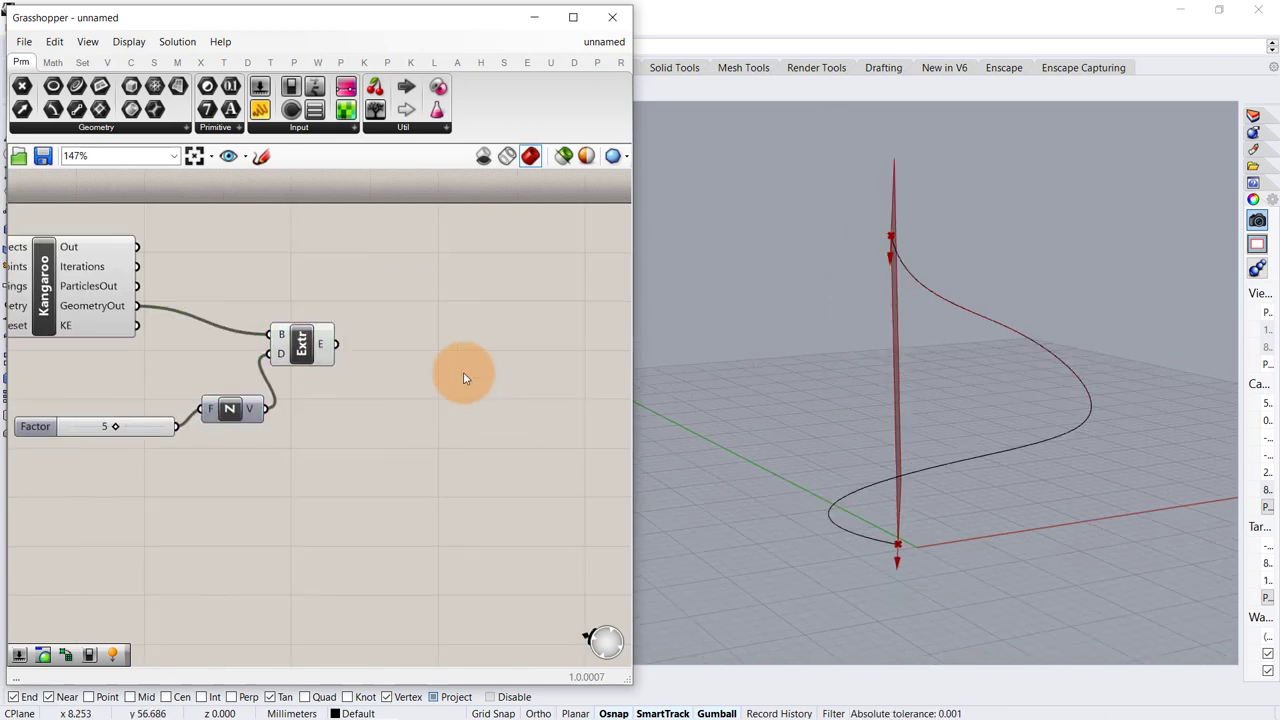
- Add a second Extrude component and connect the first extrusion's output to its Base input
{"action": "double_click", "coordinate": [463, 373]}
{"action": "type", "text": "extr"}
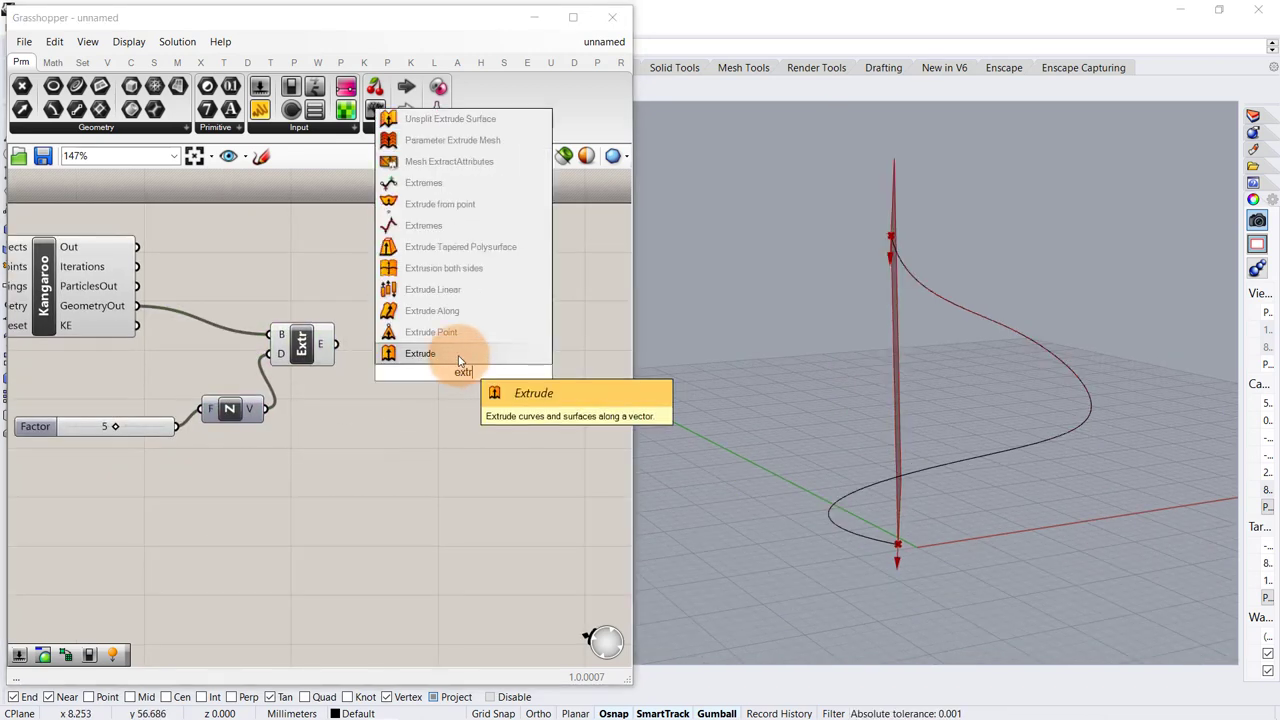
{"action": "left_click", "coordinate": [459, 357]}
{"action": "left_click_drag", "start_coordinate": [336, 345], "coordinate": [459, 420]}
- Add a Unit Y vector and connect it to the second Extrude component's Direction input
{"action": "left_click", "coordinate": [403, 456]}
{"action": "double_click", "coordinate": [367, 456]}
{"action": "type", "text": "y"}
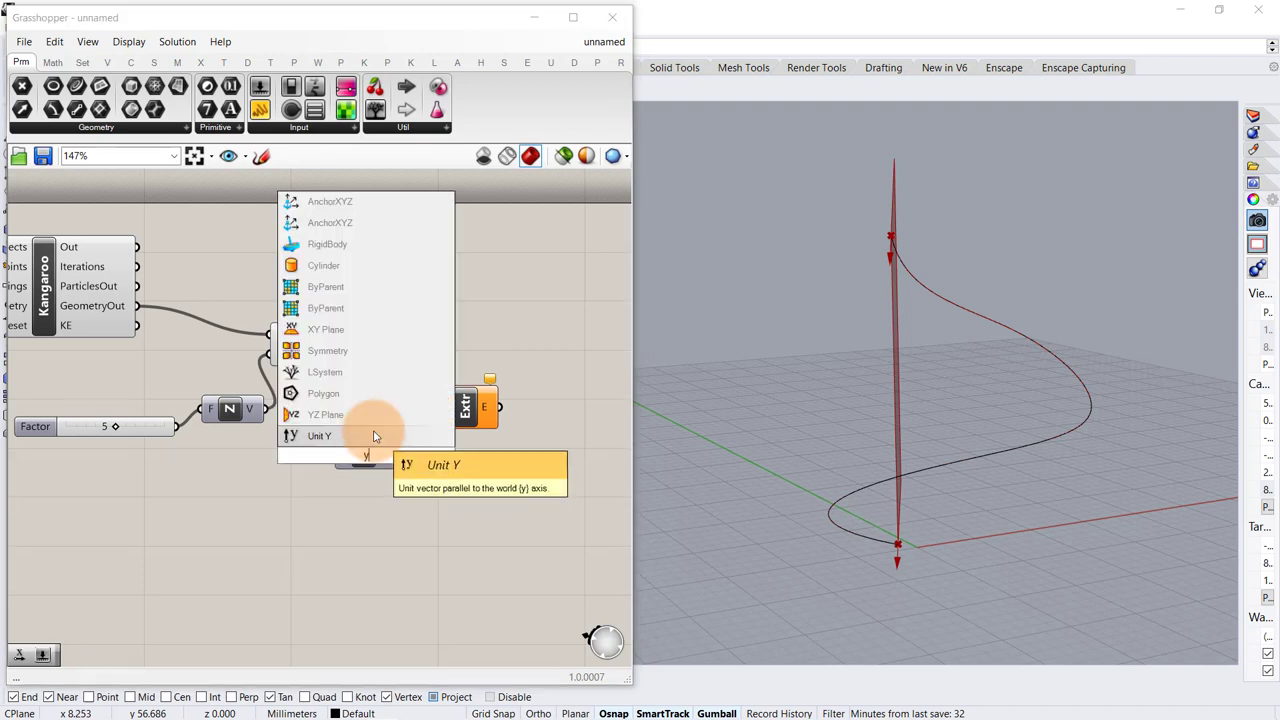
{"action": "left_click", "coordinate": [373, 435]}
{"action": "left_click_drag", "start_coordinate": [398, 455], "coordinate": [437, 423]}
- Add a Populate 3D component and connect the second extrusion's output to its Region input
{"action": "scroll", "coordinate": [337, 380], "scroll_direction": "down", "scroll_amount": 1}
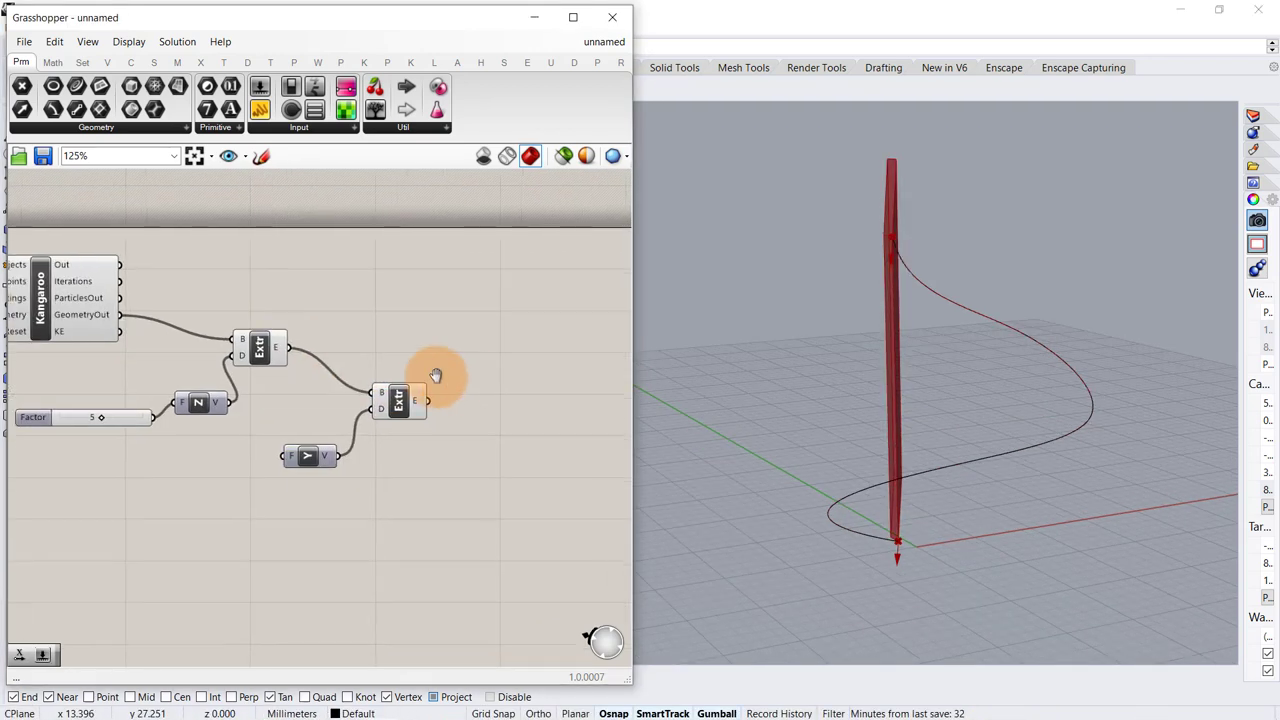
{"action": "right_click_drag", "start_coordinate": [434, 374], "coordinate": [303, 369]}
{"action": "scroll", "coordinate": [304, 369], "scroll_direction": "up", "scroll_amount": 2}
{"action": "double_click", "coordinate": [345, 369]}
{"action": "type", "text": "Po"}
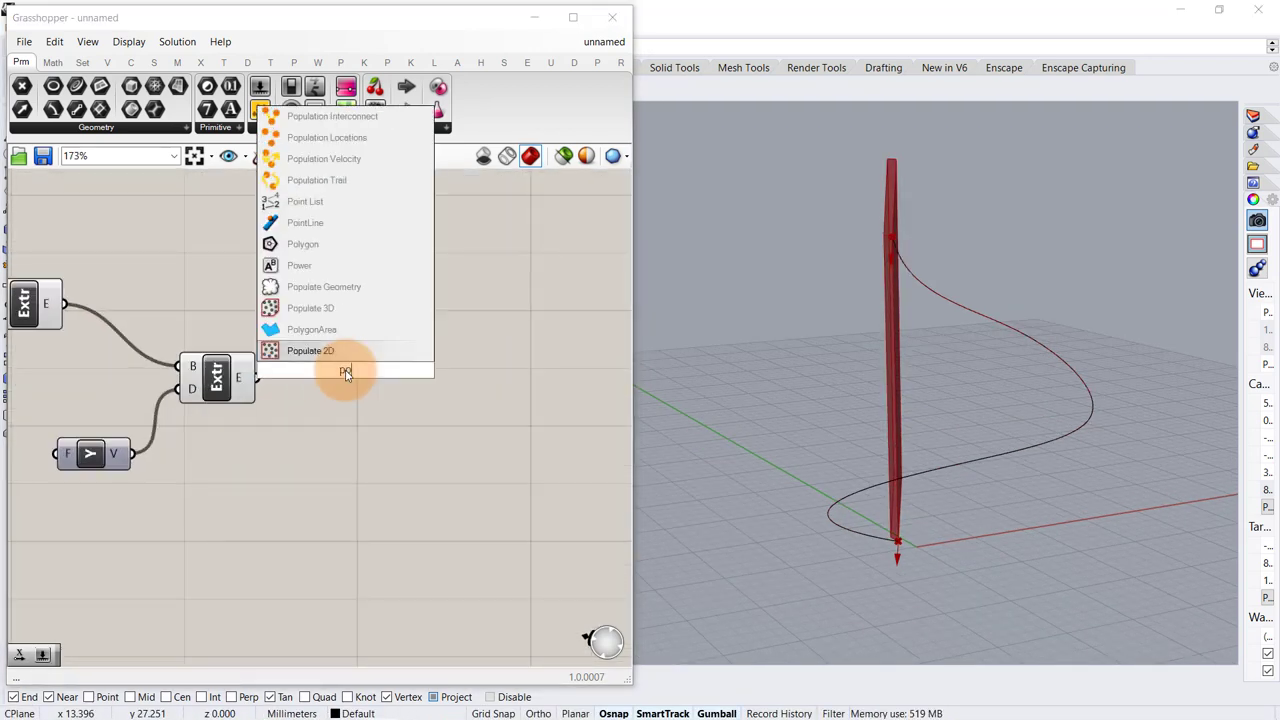
{"action": "left_click", "coordinate": [350, 310]}
{"action": "left_click_drag", "start_coordinate": [256, 377], "coordinate": [425, 442]}
{"action": "left_click", "coordinate": [321, 500]}
{"action": "right_click_drag", "start_coordinate": [998, 336], "coordinate": [944, 336]}
- Add a number slider set to 50 and connect it to the Count input of the Populate 3D component
{"action": "double_click", "coordinate": [267, 487]}
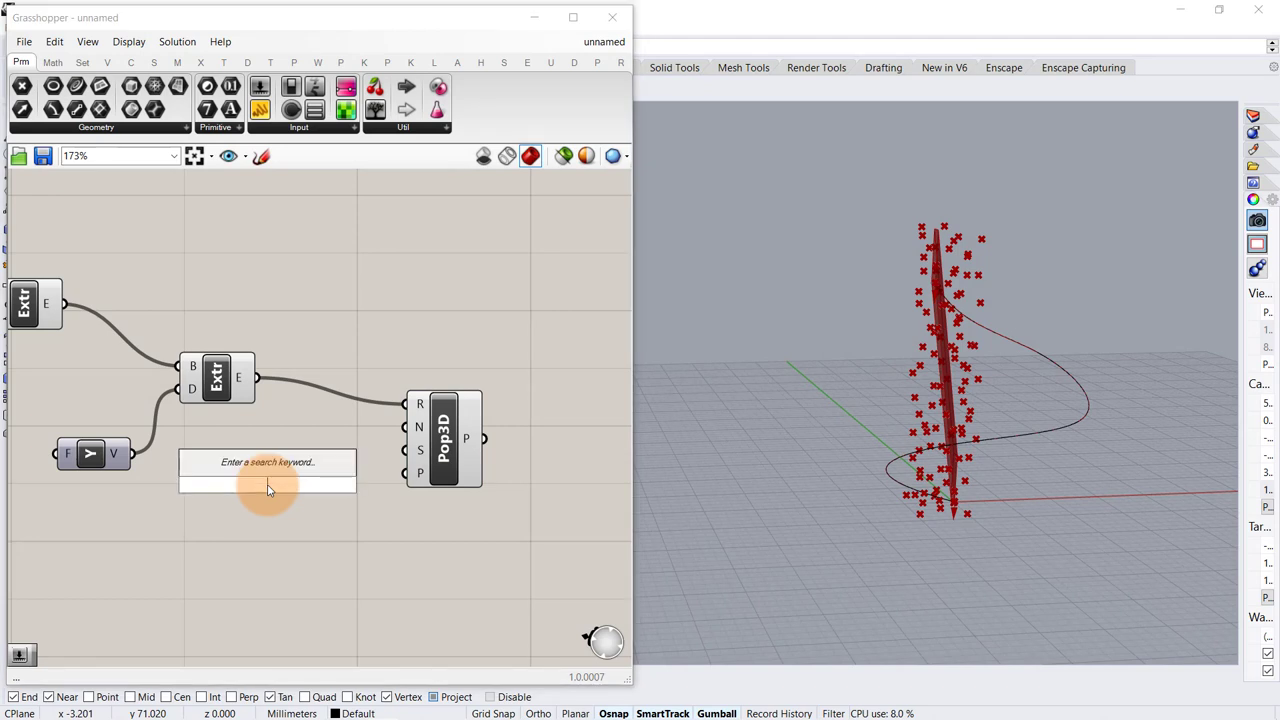
{"action": "type", "text": "50"}
{"action": "key", "text": "Return"}
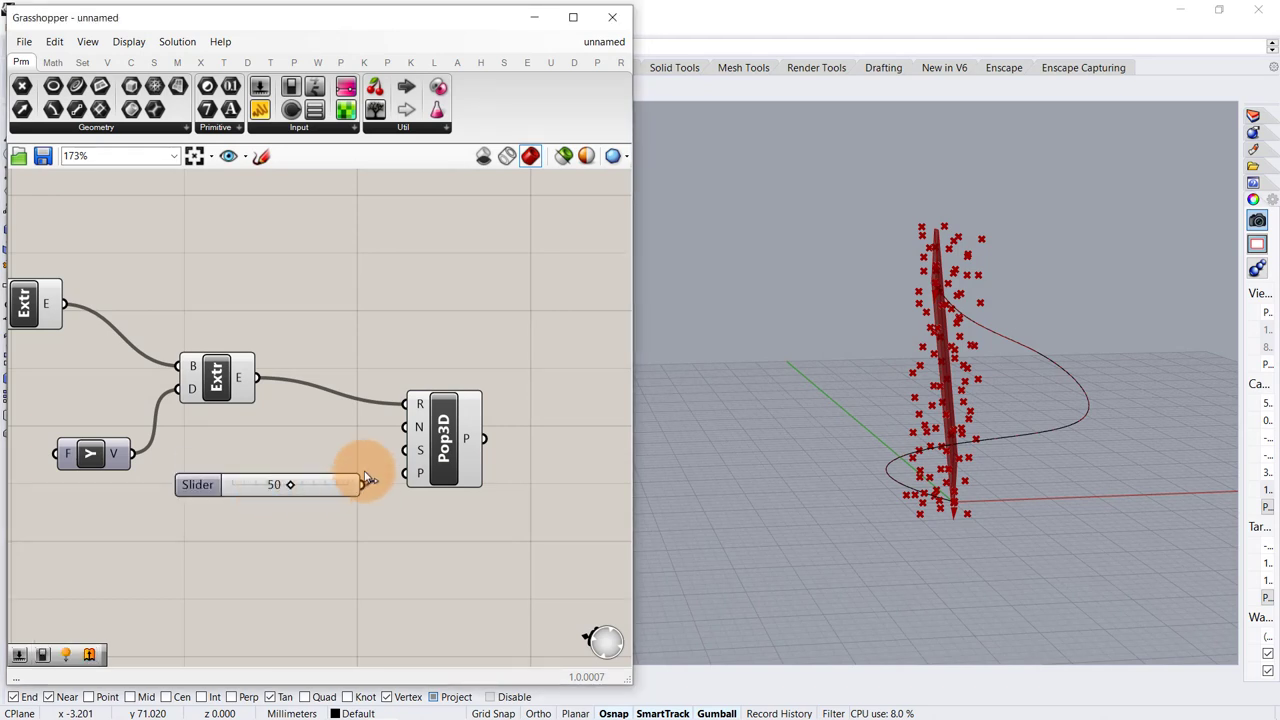
{"action": "left_click_drag", "start_coordinate": [363, 484], "coordinate": [494, 468]}
{"action": "left_click", "coordinate": [257, 565]}
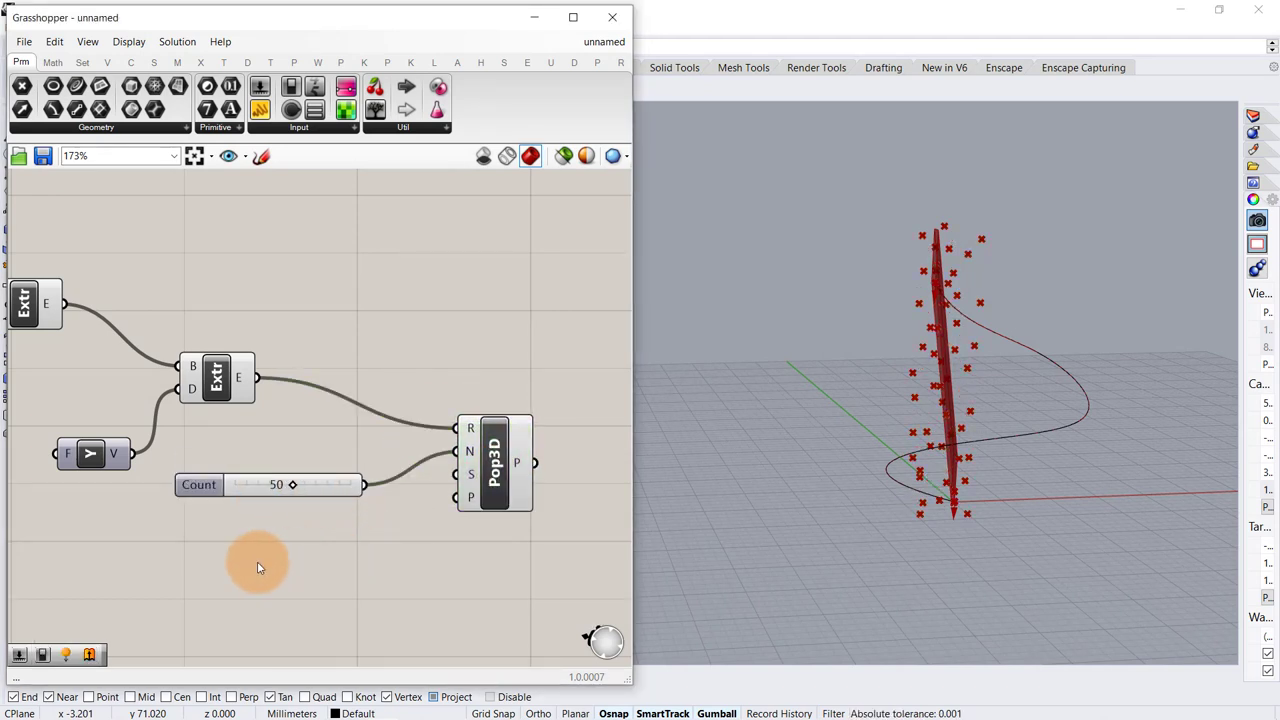
- Add a number slider with the value 2 and connect it to the Seed input of the Populate 3D component
{"action": "double_click", "coordinate": [257, 565]}
{"action": "type", "text": "slider"}
{"action": "key", "text": "Return"}
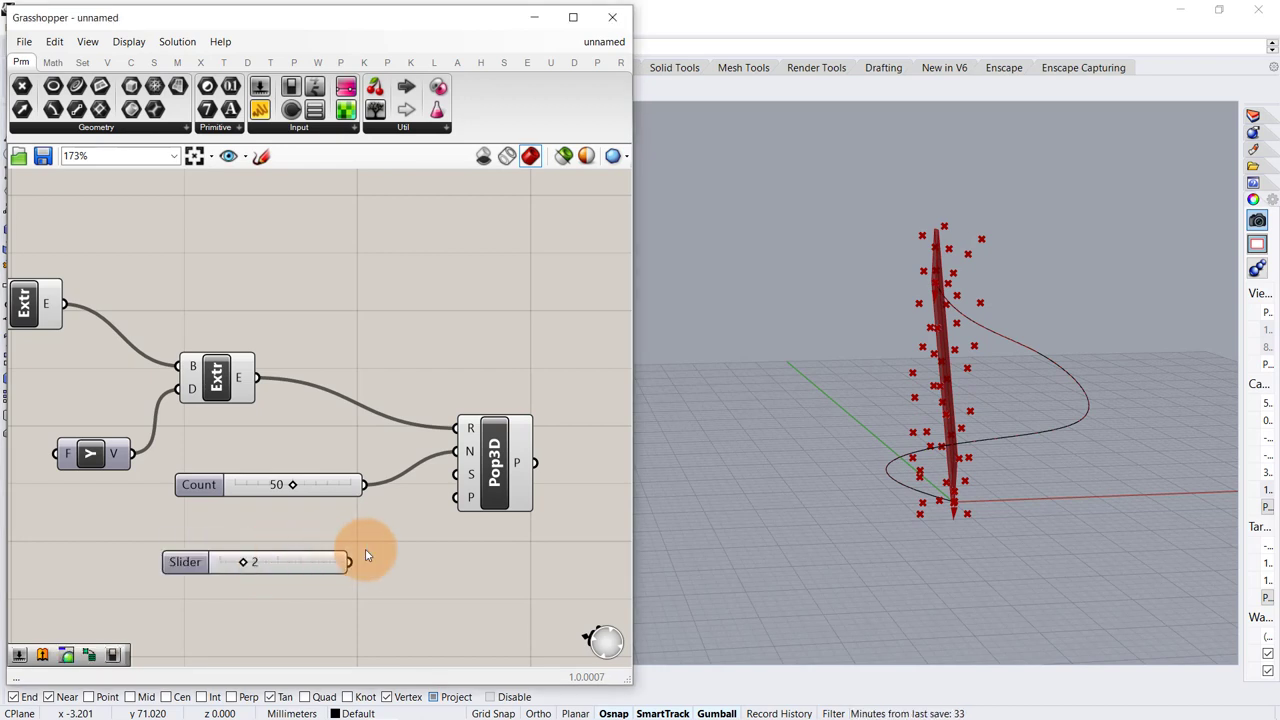
{"action": "left_click_drag", "start_coordinate": [366, 567], "coordinate": [445, 487]}
- Set the Count slider to 47 and move the Seed slider closer beneath it
{"action": "right_click_drag", "start_coordinate": [916, 398], "coordinate": [1005, 372]}
{"action": "left_click_drag", "start_coordinate": [296, 492], "coordinate": [308, 491]}
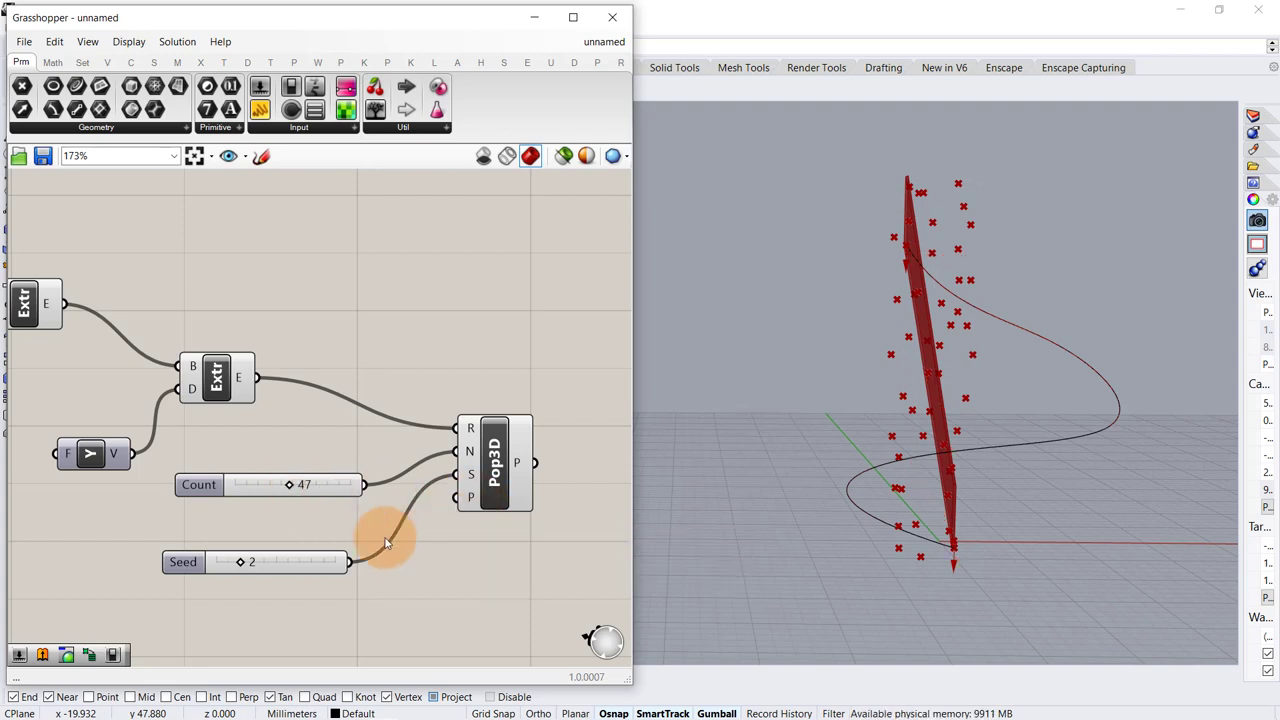
{"action": "left_click_drag", "start_coordinate": [325, 564], "coordinate": [331, 537]}
{"action": "scroll", "coordinate": [385, 432], "scroll_direction": "down", "scroll_amount": 1}
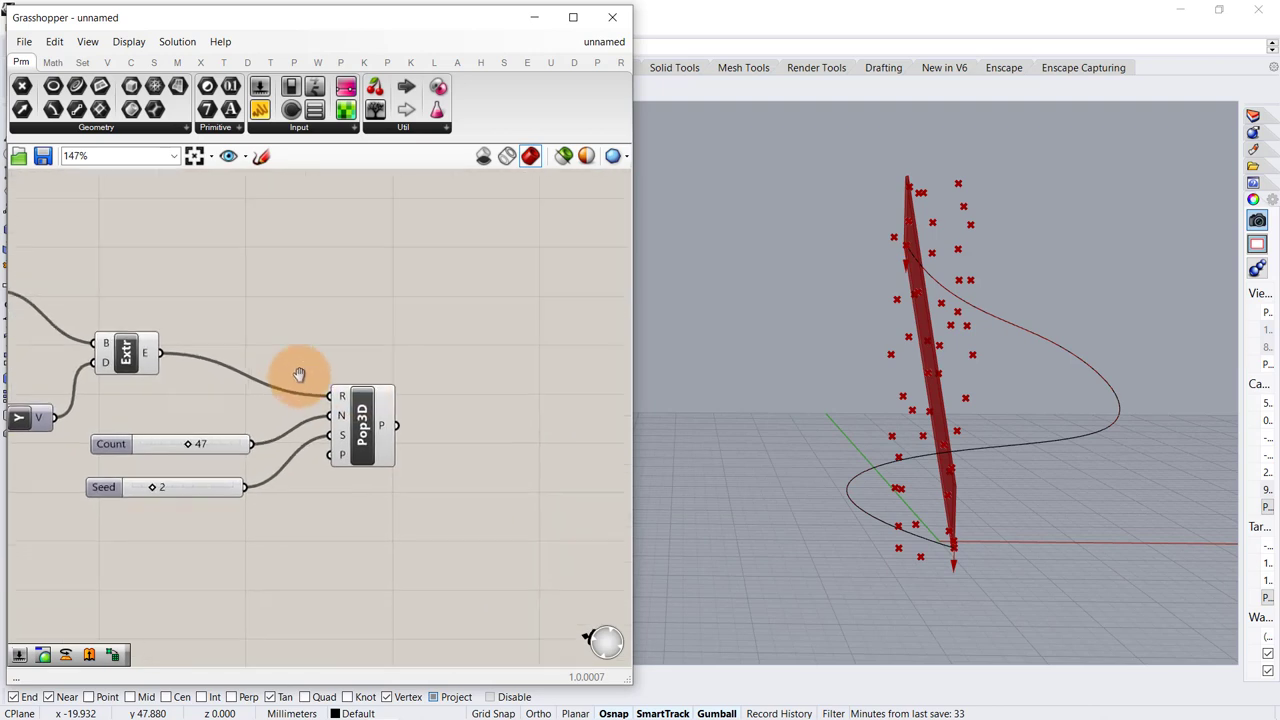
- Add a Center Box component and connect the Populate 3D points to its Base input
{"action": "double_click", "coordinate": [378, 395]}
{"action": "type", "text": "cen"}
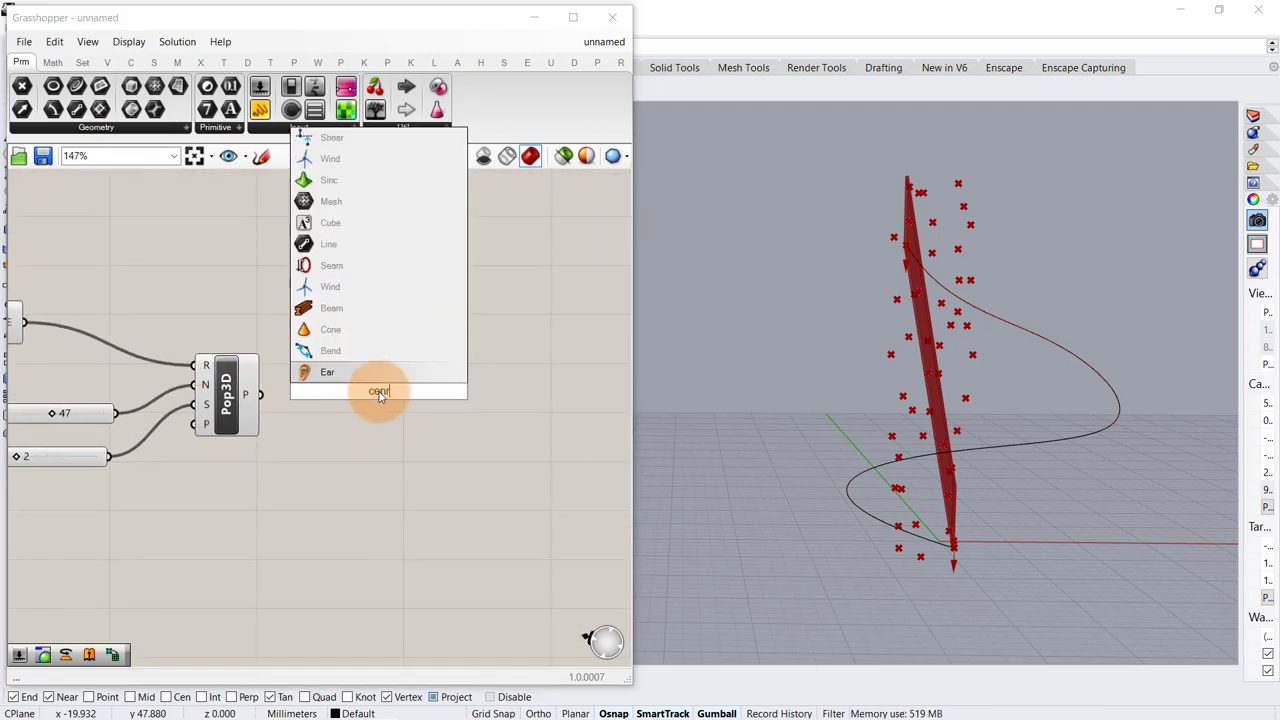
{"action": "type", "text": "t"}
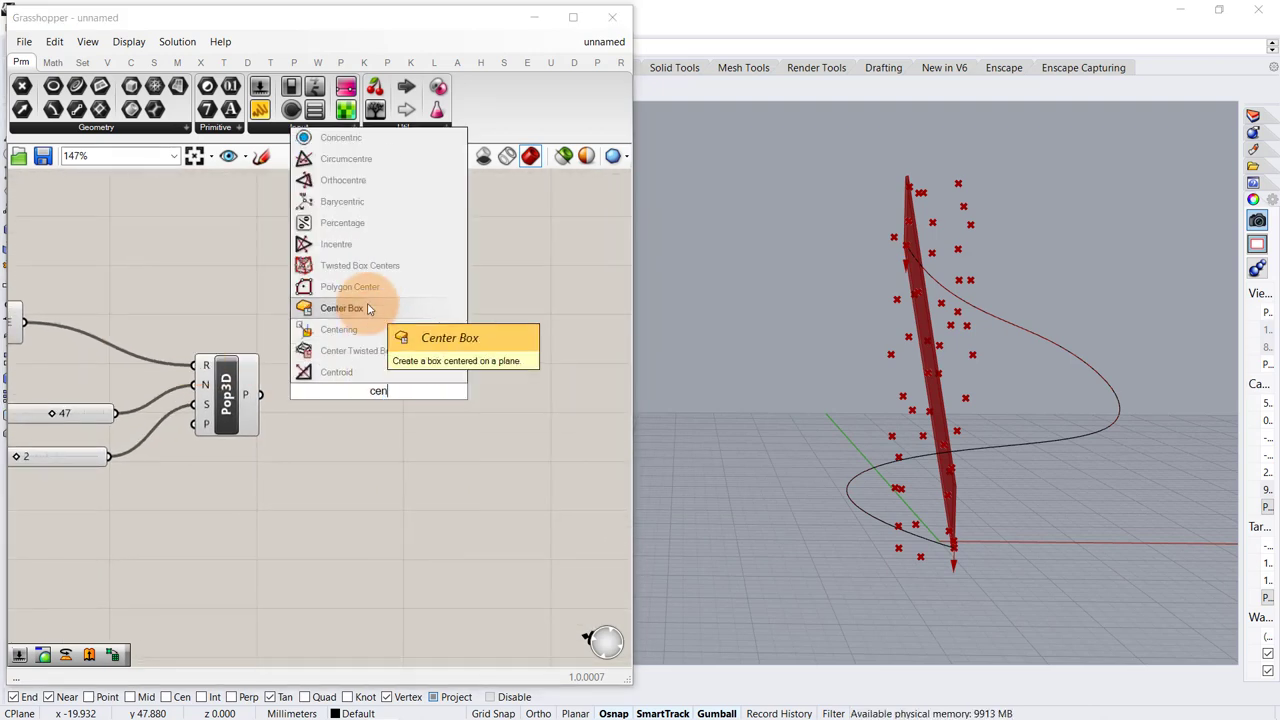
{"action": "left_click", "coordinate": [366, 309]}
{"action": "left_click_drag", "start_coordinate": [268, 397], "coordinate": [434, 450]}
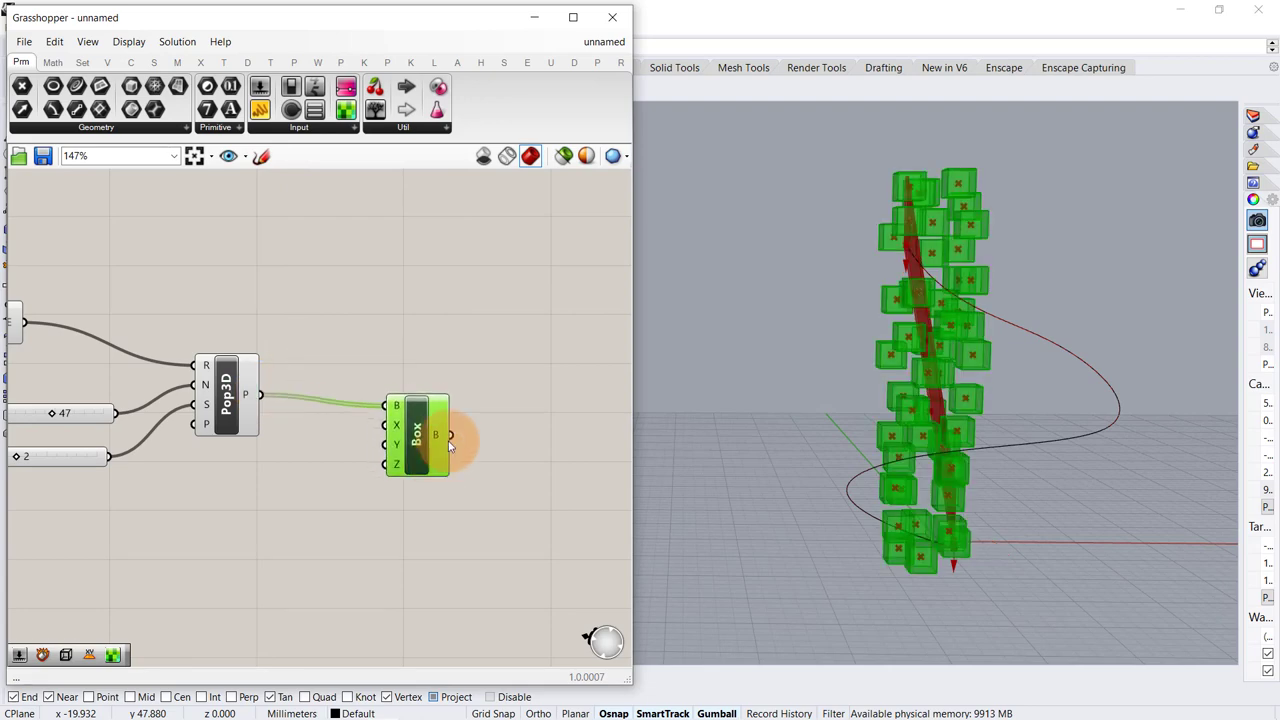
{"action": "right_click_drag", "start_coordinate": [971, 357], "coordinate": [1028, 368]}
{"action": "left_click", "coordinate": [207, 515]}
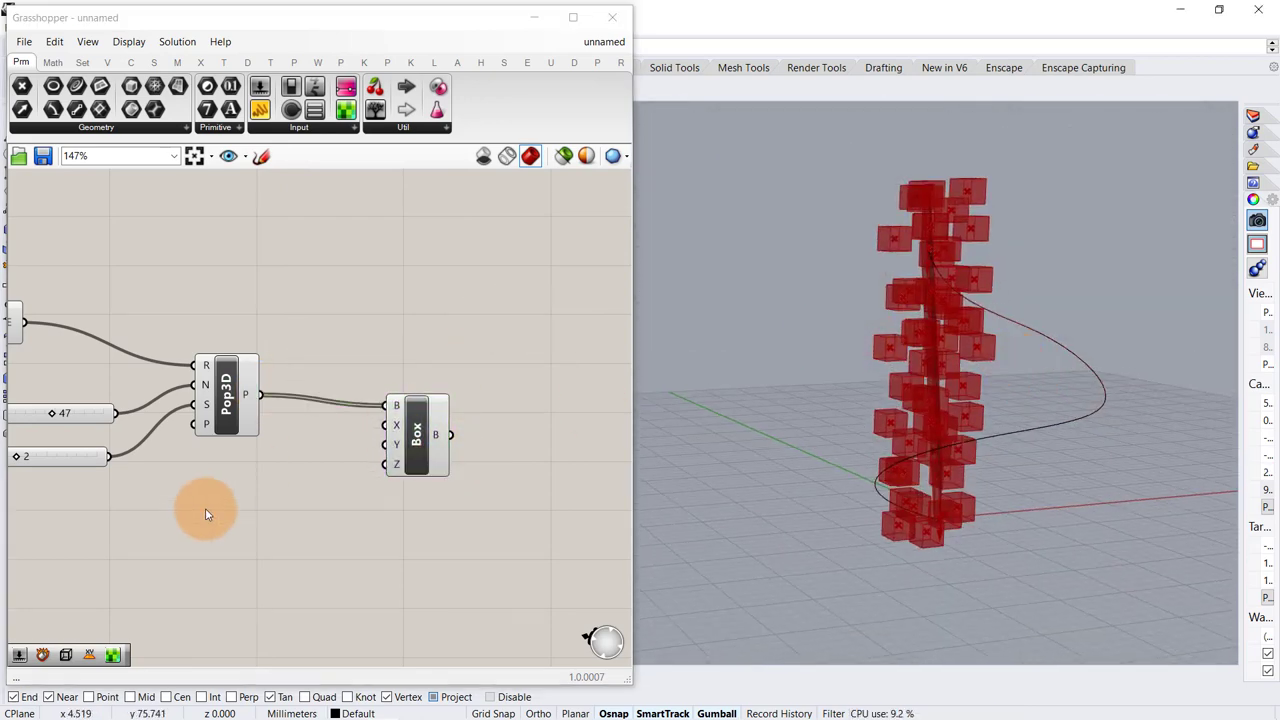
- Add a number slider at 0.50 and connect it to the X, Y and Z inputs of the Center Box component
{"action": "scroll", "coordinate": [265, 458], "scroll_direction": "up", "scroll_amount": 1}
{"action": "double_click", "coordinate": [256, 492]}
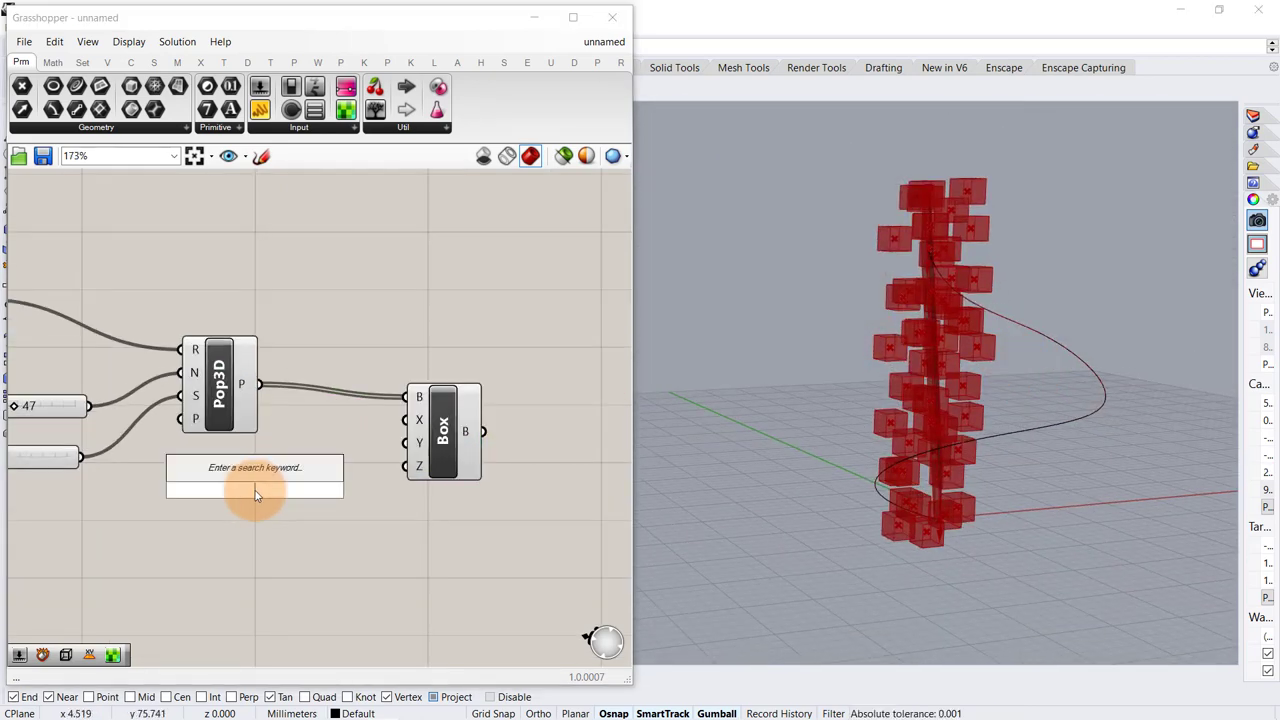
{"action": "type", "text": "slider"}
{"action": "key", "text": "Return"}
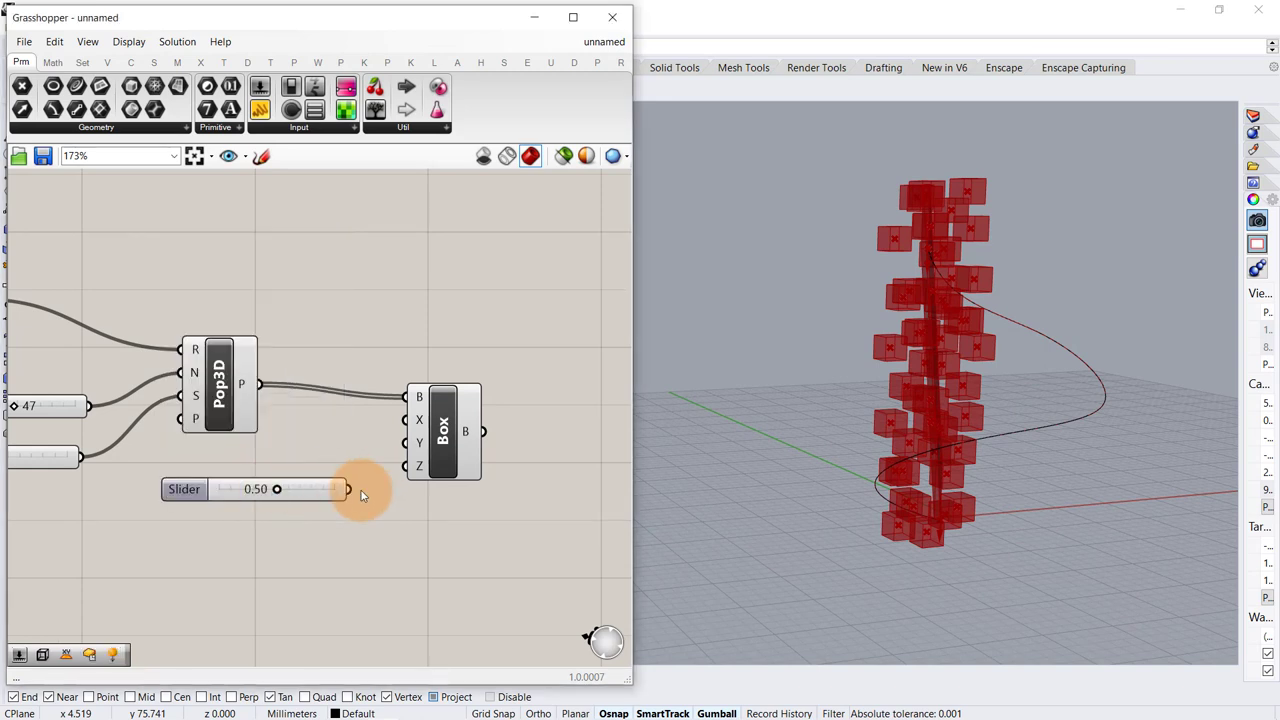
{"action": "left_click_drag", "start_coordinate": [348, 489], "coordinate": [404, 430]}
{"action": "left_click_drag", "start_coordinate": [350, 495], "coordinate": [405, 443], "text": "shift"}
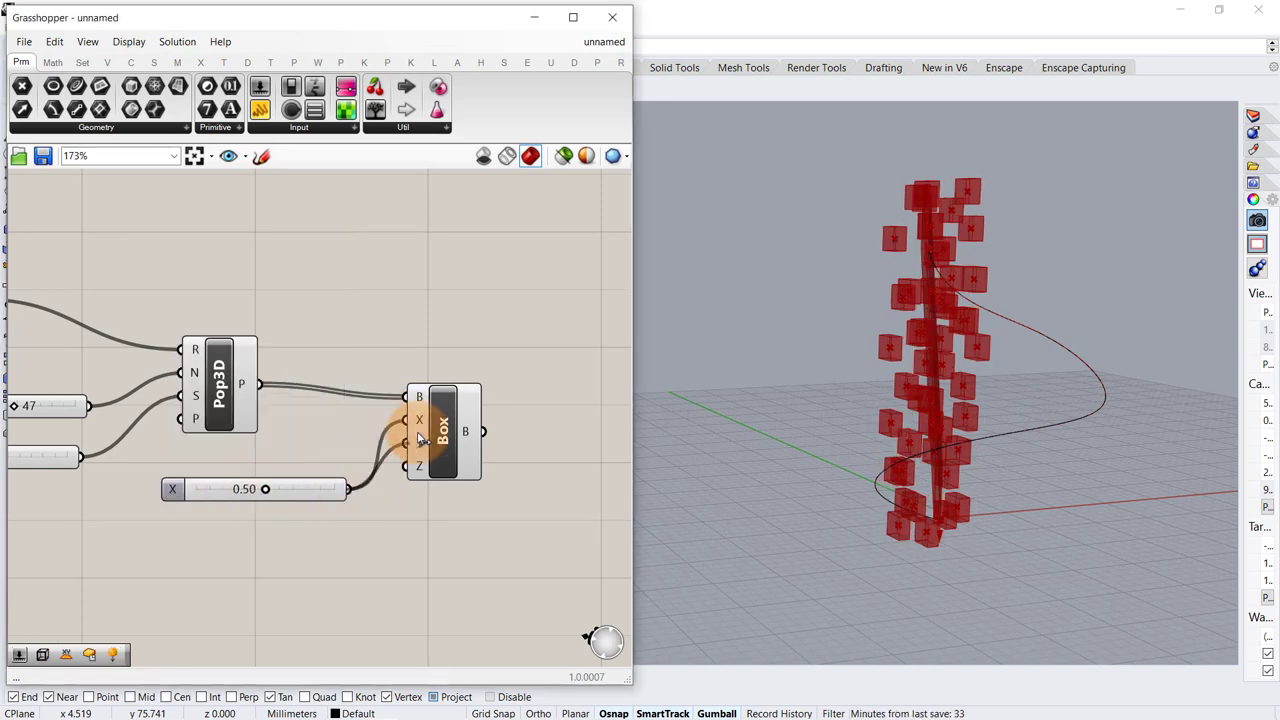
{"action": "left_click_drag", "start_coordinate": [350, 490], "coordinate": [479, 470], "text": "shift"}
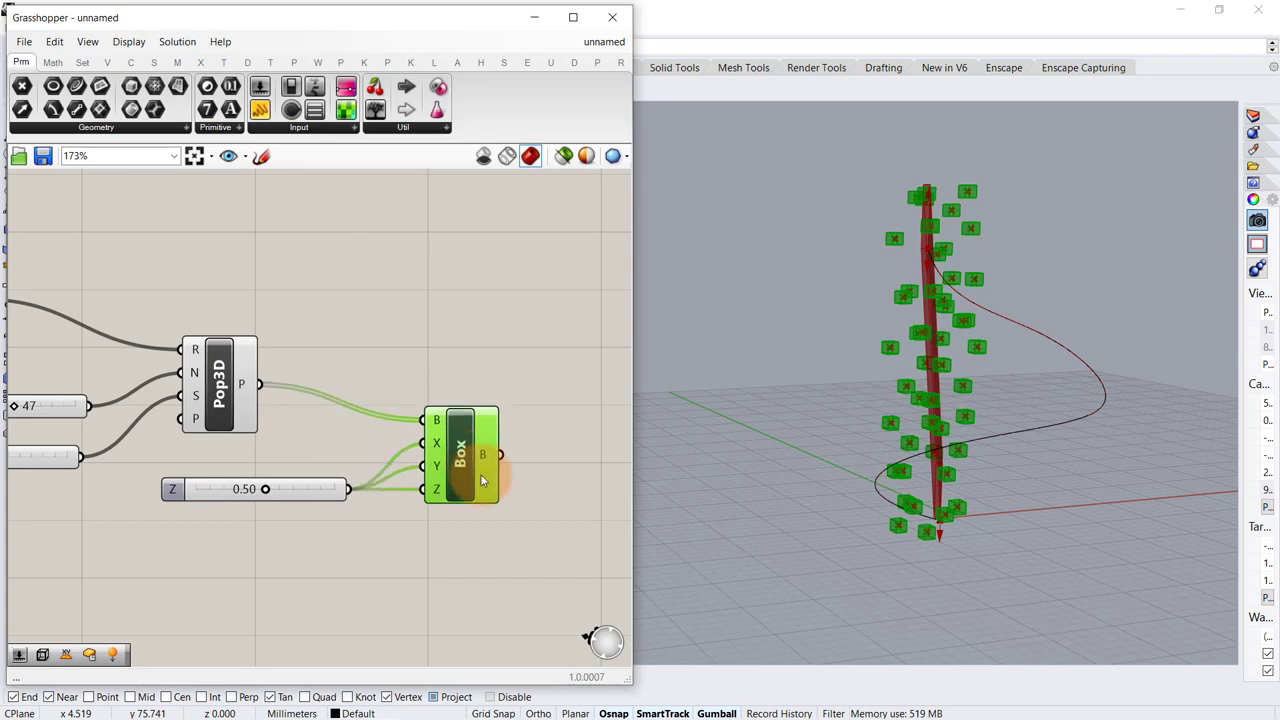
{"action": "left_click", "coordinate": [555, 440]}
- Disable the preview of the Kangaroo component and both Extrude components together with their vectors
{"action": "right_click_drag", "start_coordinate": [1058, 264], "coordinate": [1015, 312]}
{"action": "scroll", "coordinate": [135, 306], "scroll_direction": "down", "scroll_amount": 5}
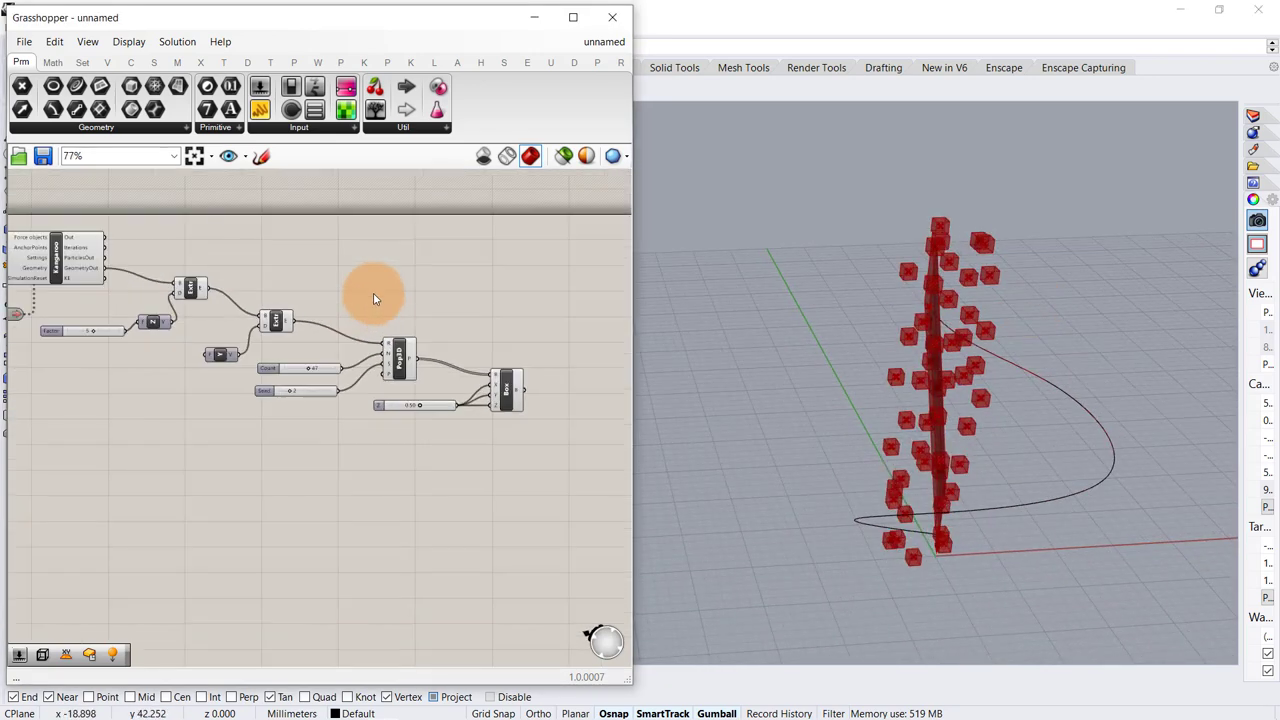
{"action": "right_click_drag", "start_coordinate": [371, 294], "coordinate": [440, 347]}
{"action": "left_click_drag", "start_coordinate": [446, 229], "coordinate": [86, 504]}
{"action": "middle_click", "coordinate": [230, 475]}
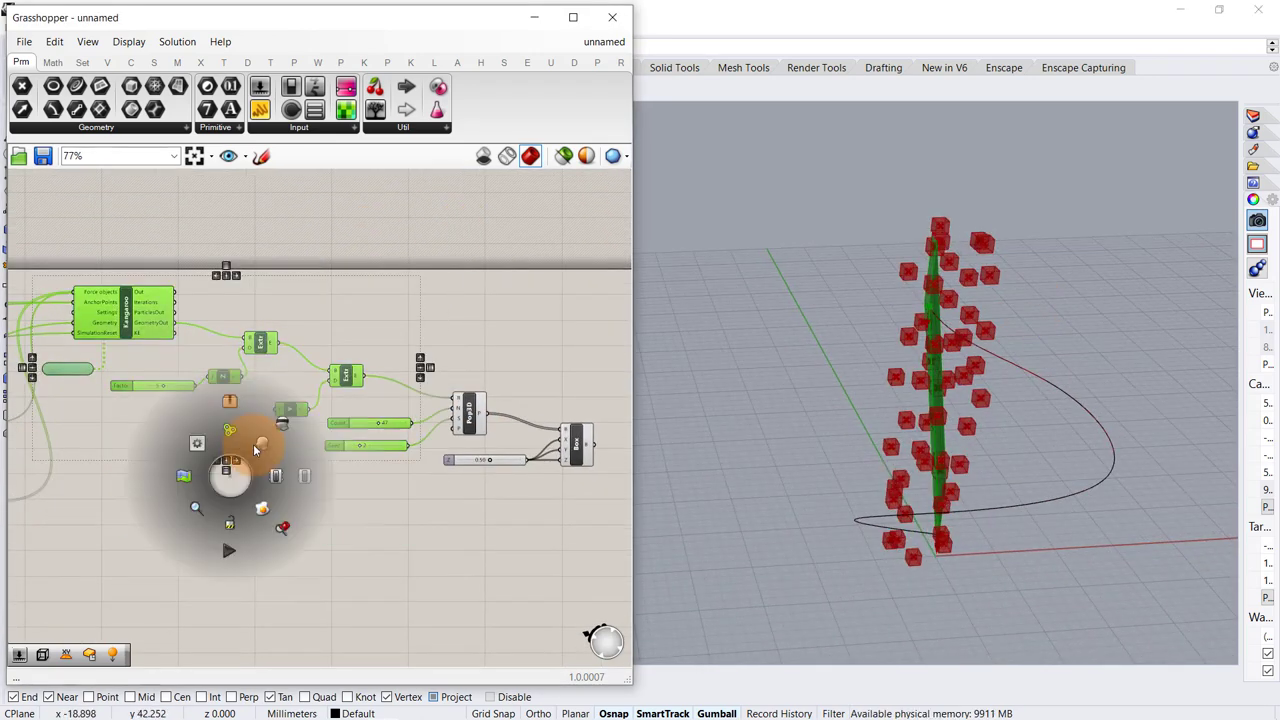
{"action": "left_click", "coordinate": [282, 425]}
{"action": "right_click_drag", "start_coordinate": [850, 430], "coordinate": [890, 345]}
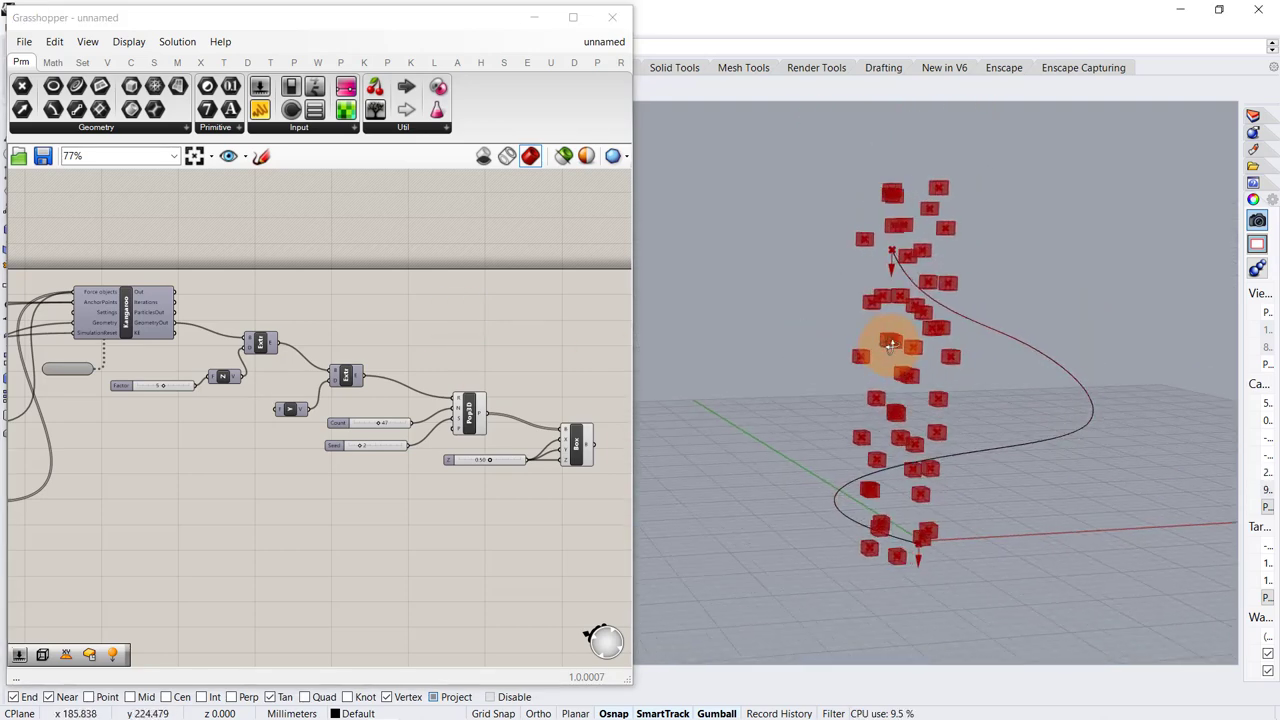
- Duplicate the Populate 3D and Center Box components with their sliders and place the copy below the original group
{"action": "scroll", "coordinate": [485, 330], "scroll_direction": "up", "scroll_amount": 5}
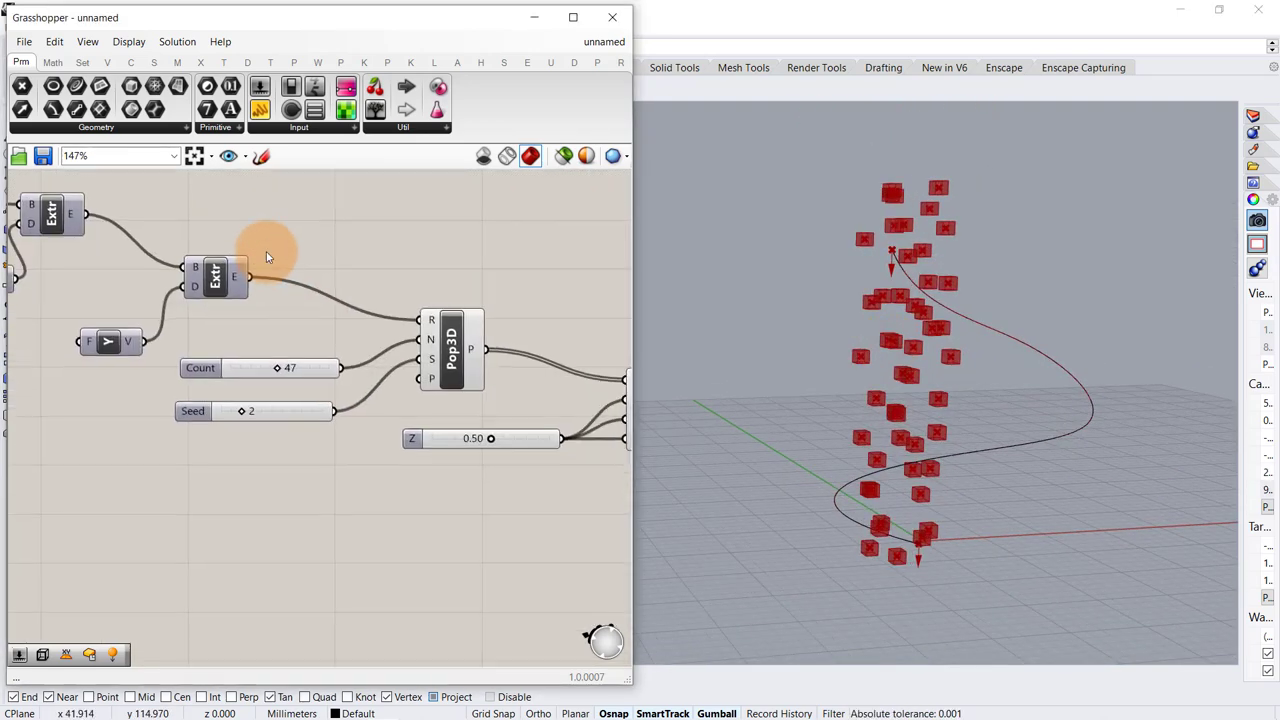
{"action": "left_click_drag", "start_coordinate": [504, 254], "coordinate": [12, 490]}
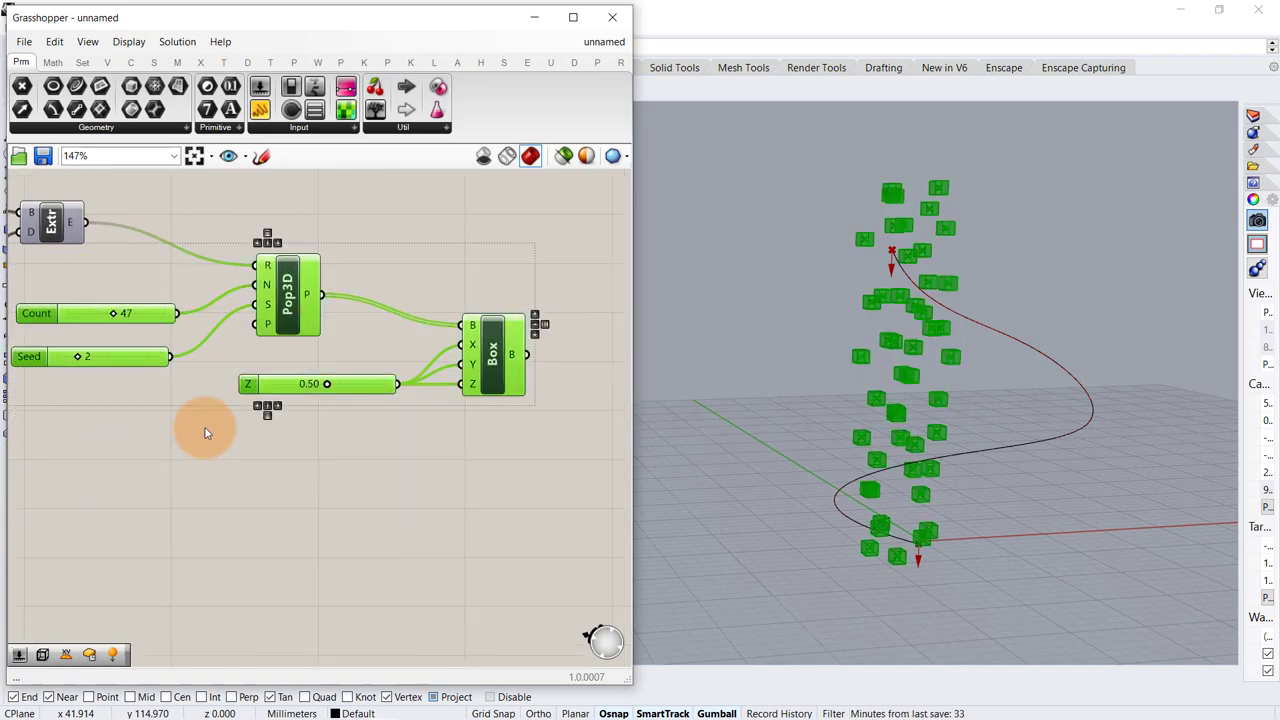
{"action": "key", "text": "ctrl+c"}
{"action": "key", "text": "ctrl+v"}
{"action": "left_click_drag", "start_coordinate": [295, 305], "coordinate": [278, 494]}
{"action": "left_click", "coordinate": [374, 472]}
{"action": "scroll", "coordinate": [331, 547], "scroll_direction": "up", "scroll_amount": 1}
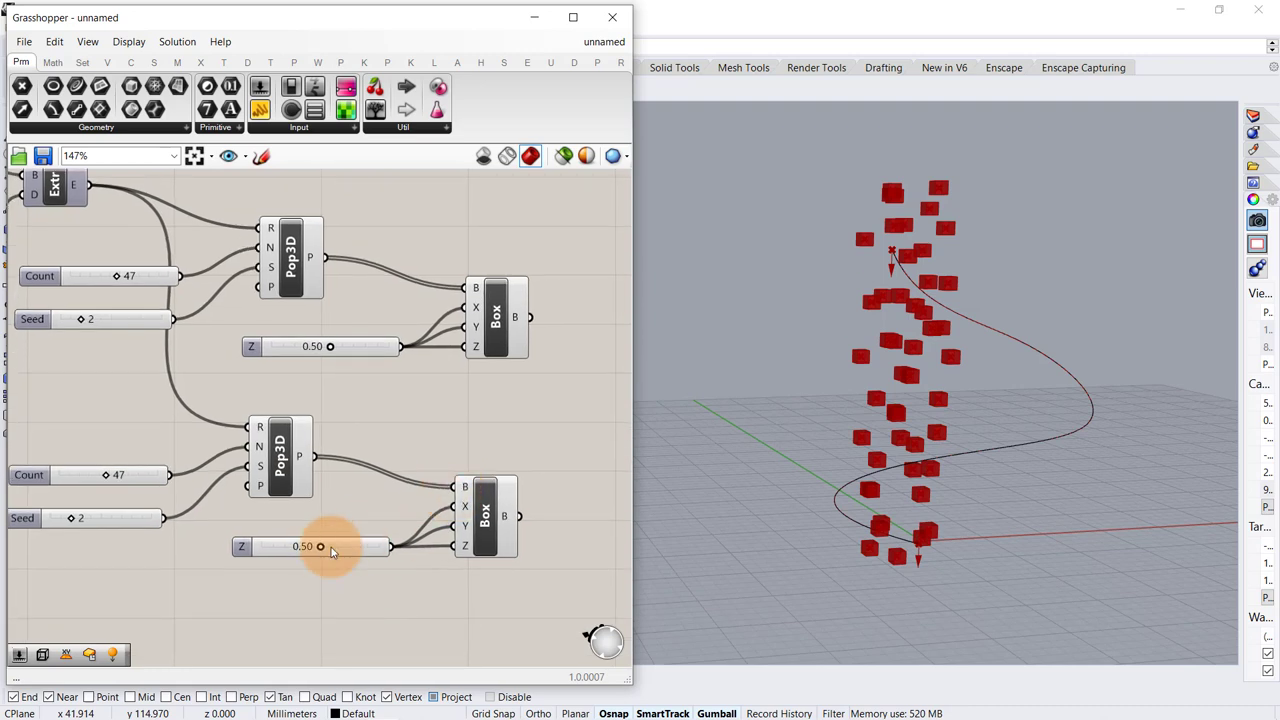
- Replace the copied Center Box's 0.50 size slider with a new number slider set to 0.35
{"action": "left_click", "coordinate": [335, 545]}
{"action": "key", "text": "Delete"}
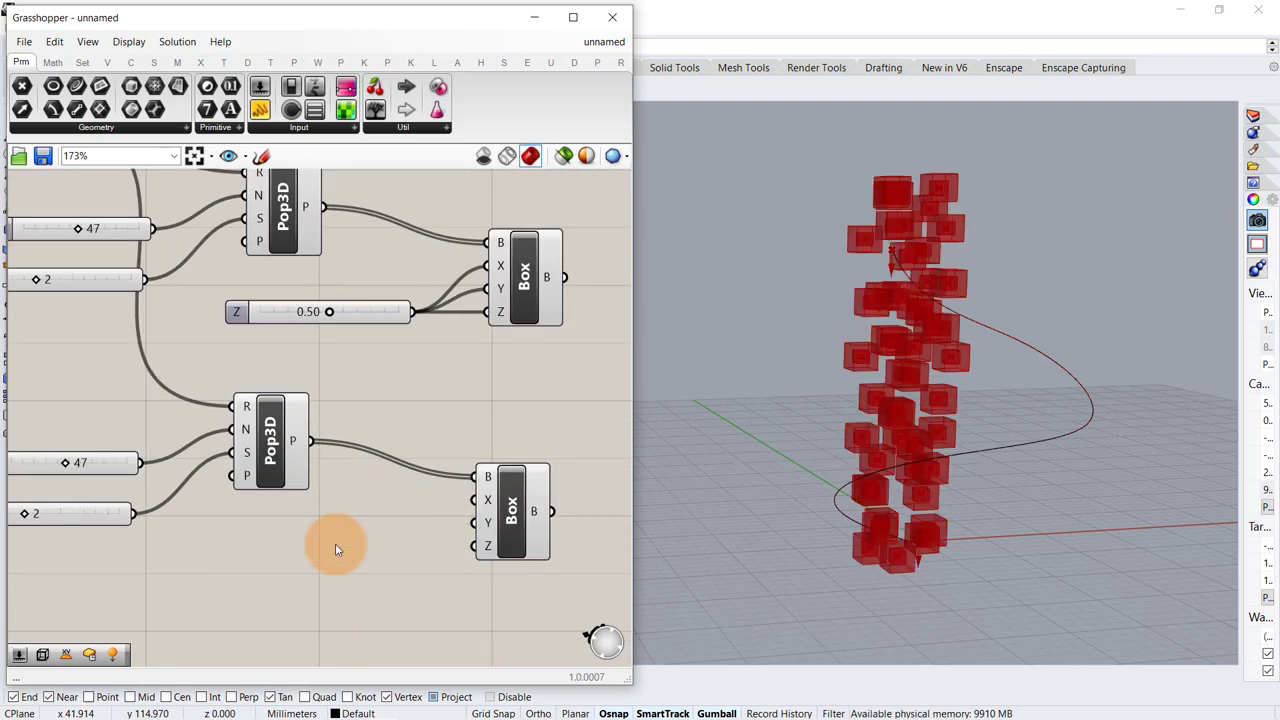
{"action": "double_click", "coordinate": [292, 546]}
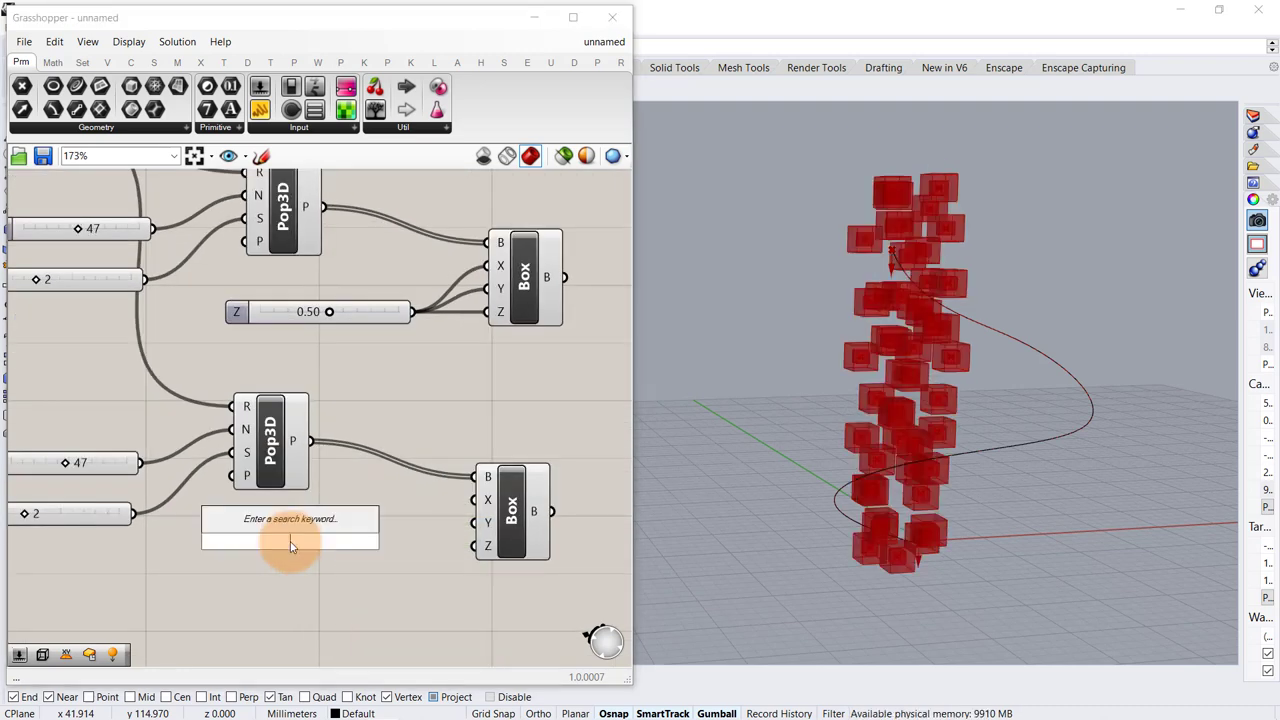
{"action": "type", "text": "0.5"}
{"action": "key", "text": "Return"}
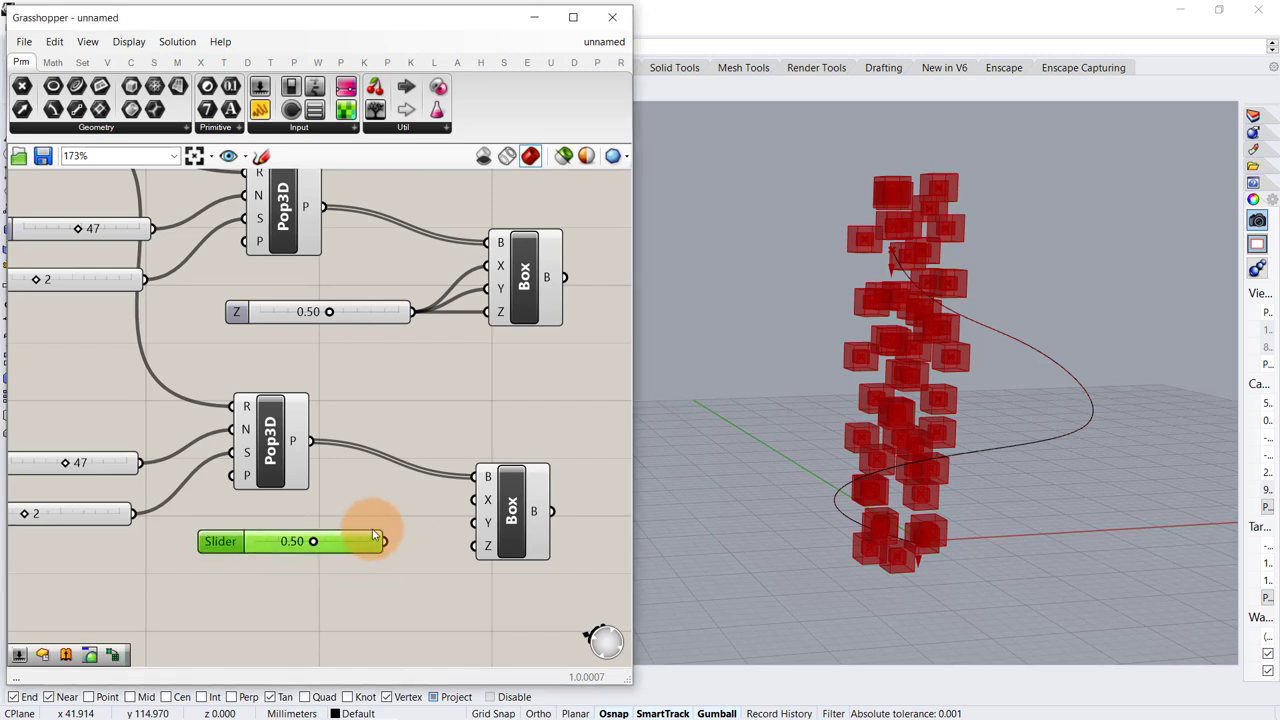
{"action": "left_click_drag", "start_coordinate": [357, 549], "coordinate": [373, 529]}
{"action": "double_click", "coordinate": [349, 523]}
{"action": "key", "text": "BackSpace"}
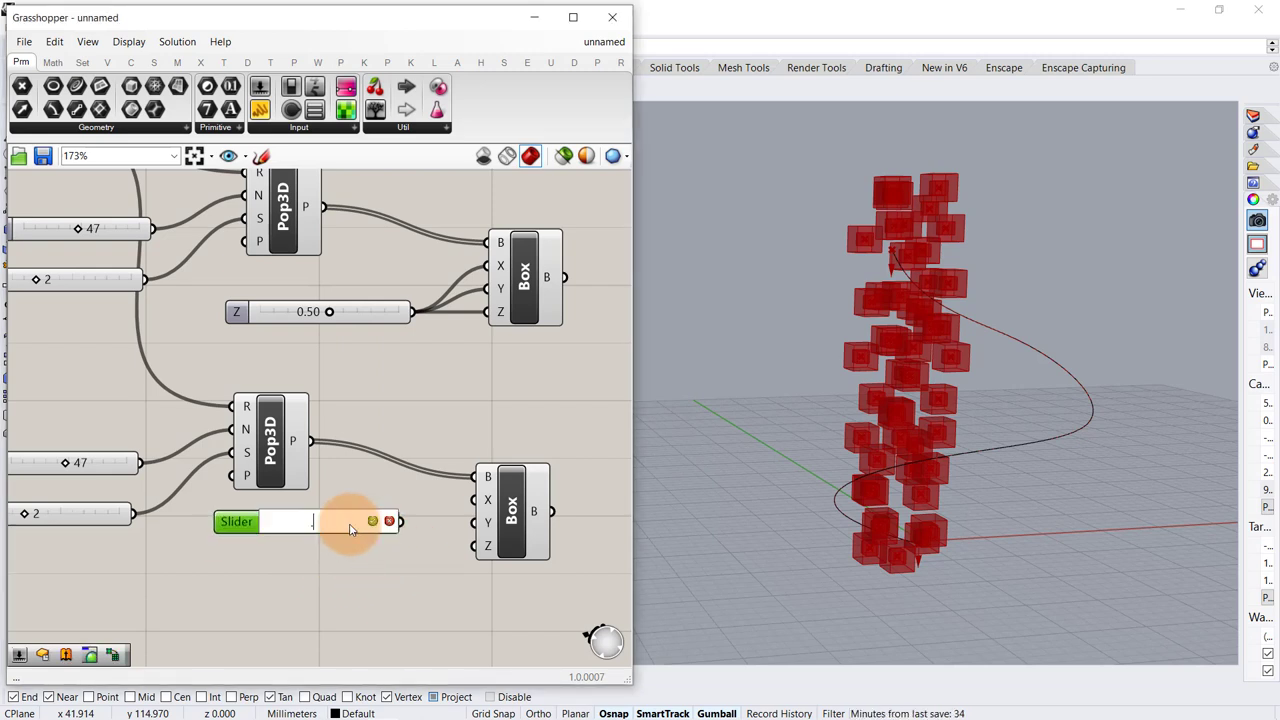
{"action": "type", "text": ".35"}
{"action": "key", "text": "Return"}
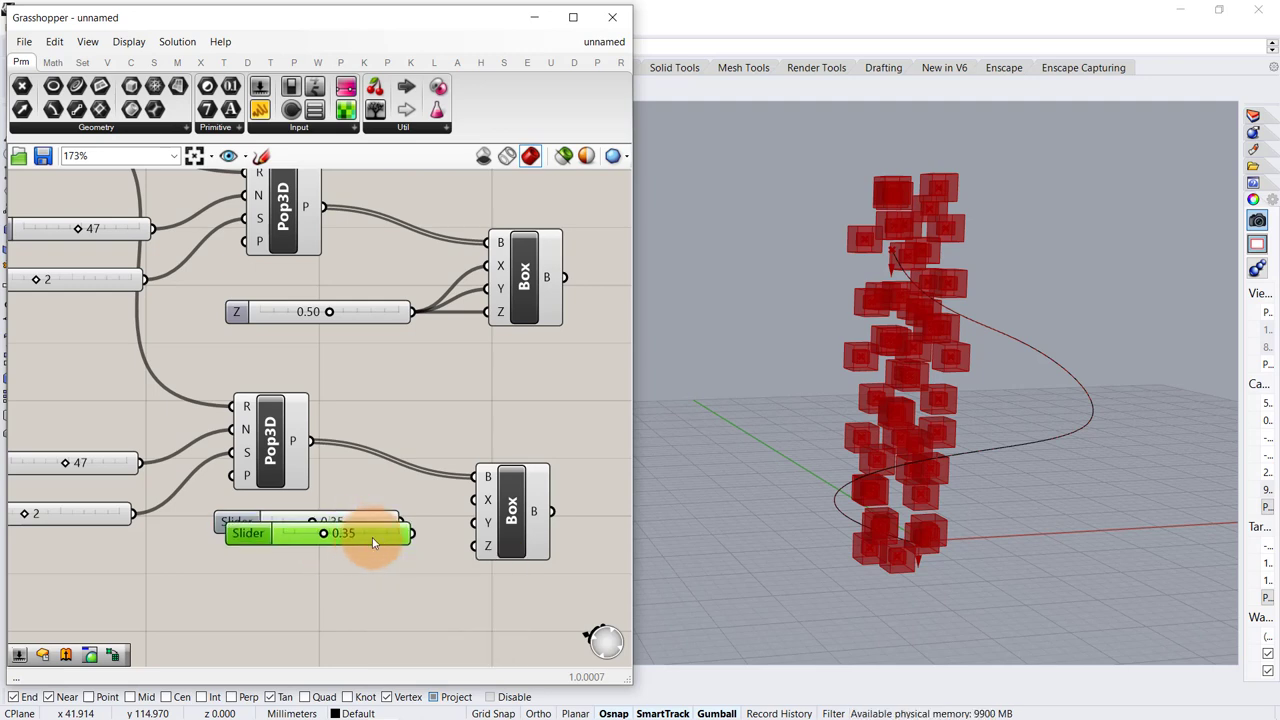
- Duplicate the 0.35 slider twice and connect the three sliders separately to the second Center Box's X, Y and Z inputs
{"action": "key", "text": "ctrl+c"}
{"action": "key", "text": "ctrl+v"}
{"action": "left_click_drag", "start_coordinate": [374, 551], "coordinate": [354, 582]}
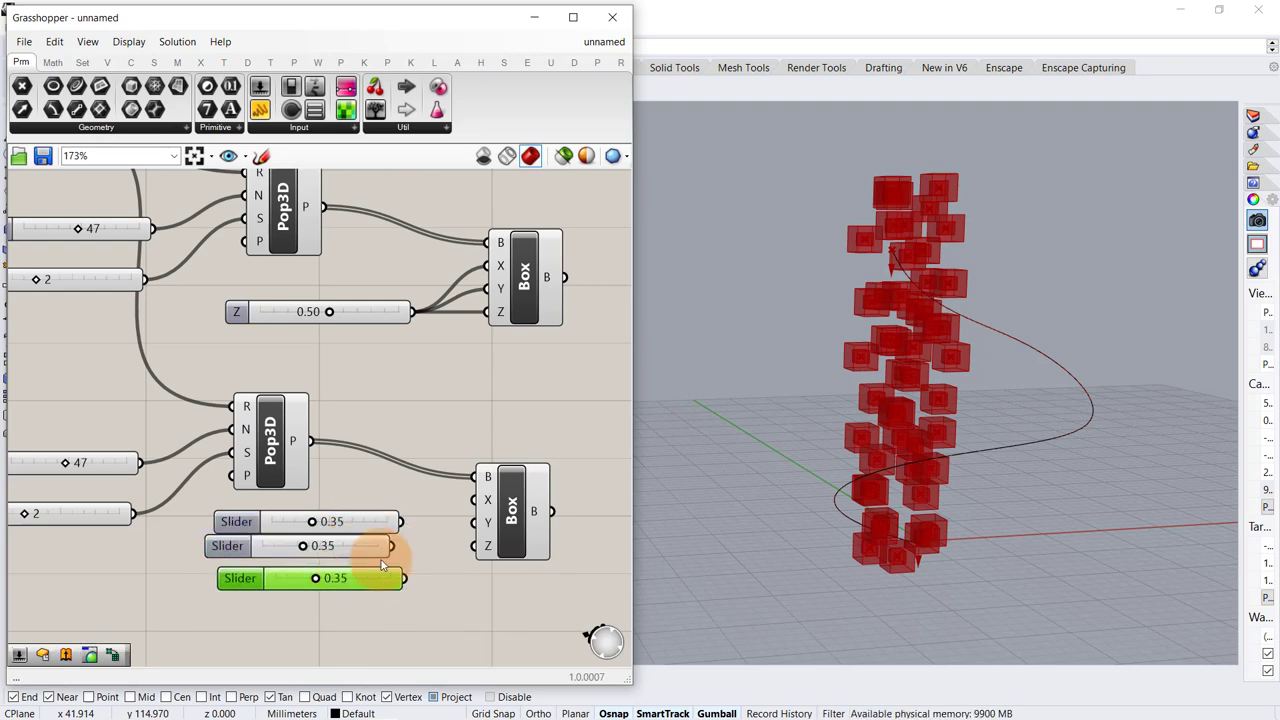
{"action": "left_click_drag", "start_coordinate": [402, 522], "coordinate": [474, 545]}
{"action": "right_click_drag", "start_coordinate": [867, 456], "coordinate": [915, 418]}
{"action": "scroll", "coordinate": [882, 414], "scroll_direction": "up", "scroll_amount": 2}
- Set the second Populate 3D component's Seed slider to 4 and its Count slider to 52
{"action": "right_click_drag", "start_coordinate": [201, 487], "coordinate": [425, 509]}
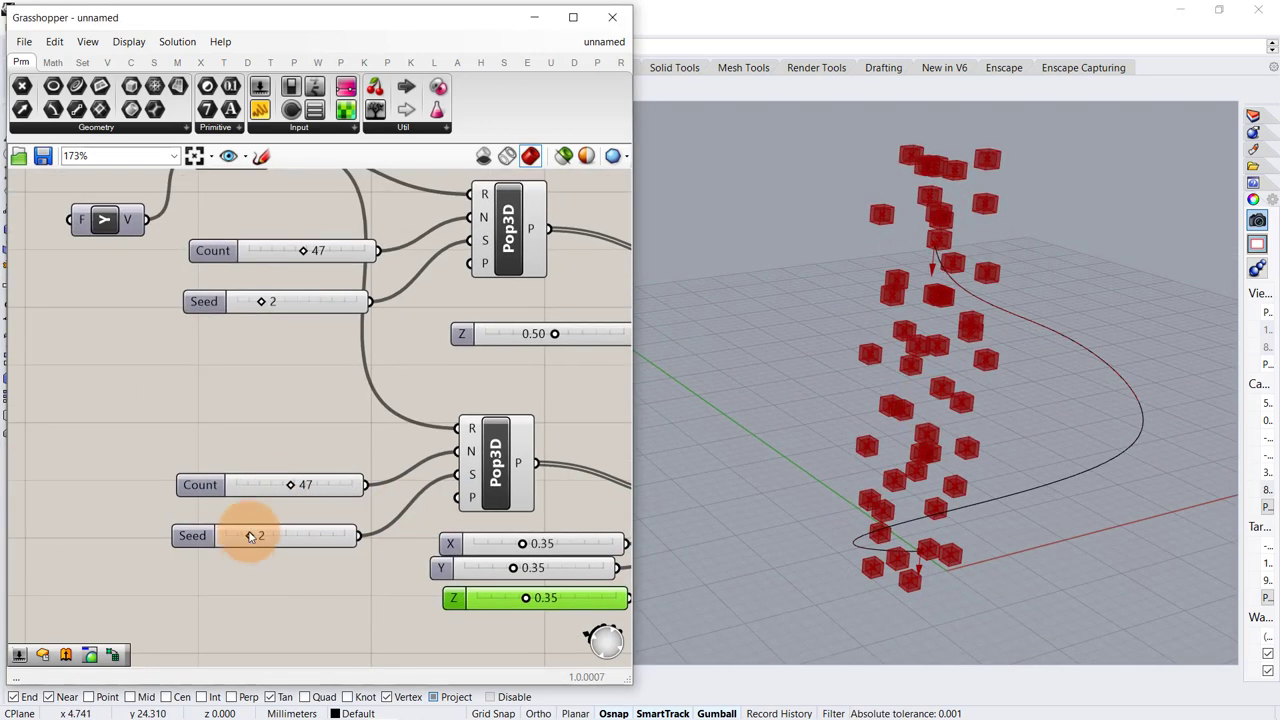
{"action": "left_click_drag", "start_coordinate": [251, 537], "coordinate": [275, 538]}
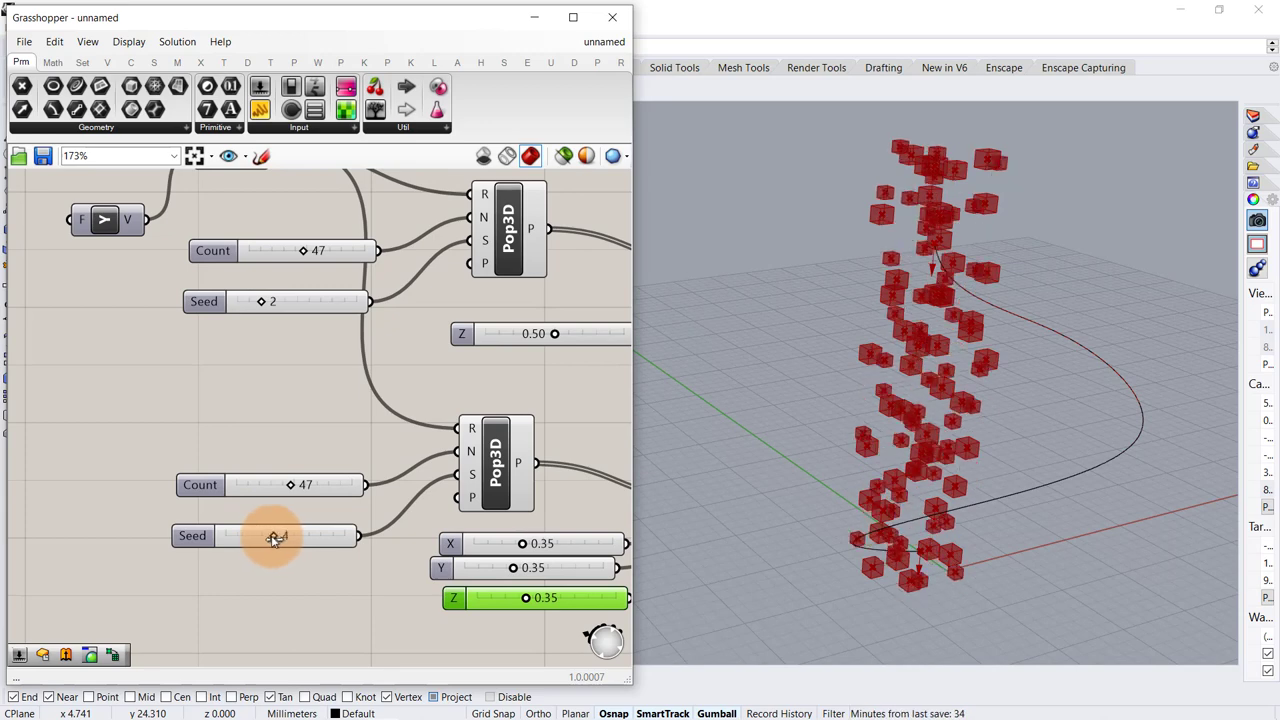
{"action": "mouse_move", "coordinate": [943, 406]}
{"action": "right_mouse_down"}
{"action": "mouse_move", "coordinate": [909, 363]}
{"action": "mouse_move", "coordinate": [932, 424]}
{"action": "right_mouse_up"}
{"action": "left_click_drag", "start_coordinate": [293, 485], "coordinate": [301, 513]}
- Set the second Center Box's X, Y and Z sliders to 1.00 each
{"action": "right_click_drag", "start_coordinate": [480, 426], "coordinate": [262, 399]}
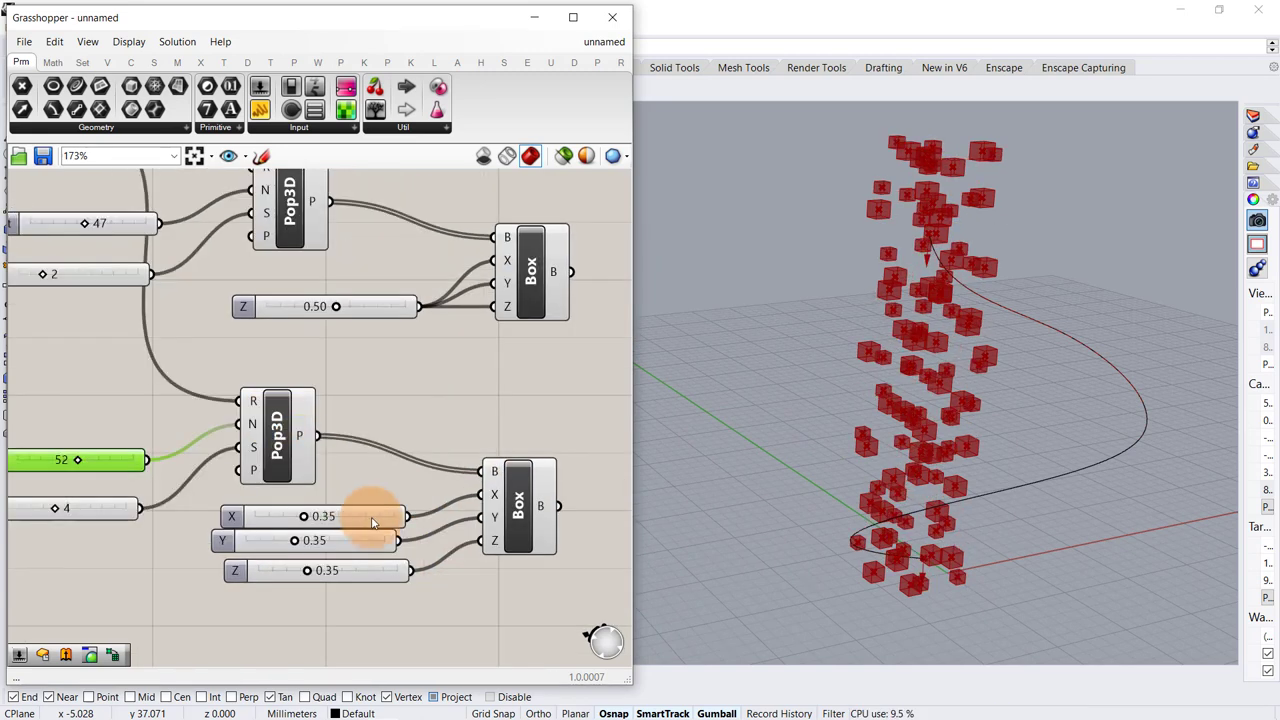
{"action": "left_click_drag", "start_coordinate": [328, 519], "coordinate": [483, 537]}
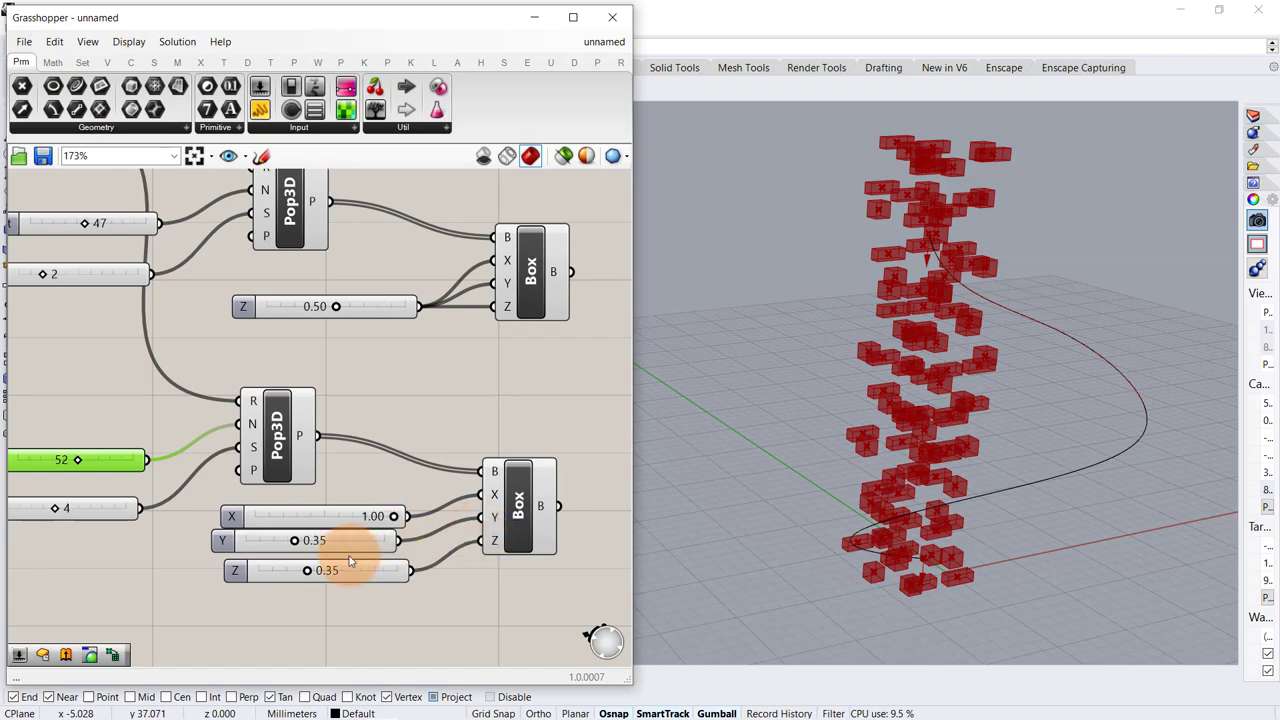
{"action": "left_click_drag", "start_coordinate": [296, 541], "coordinate": [483, 543]}
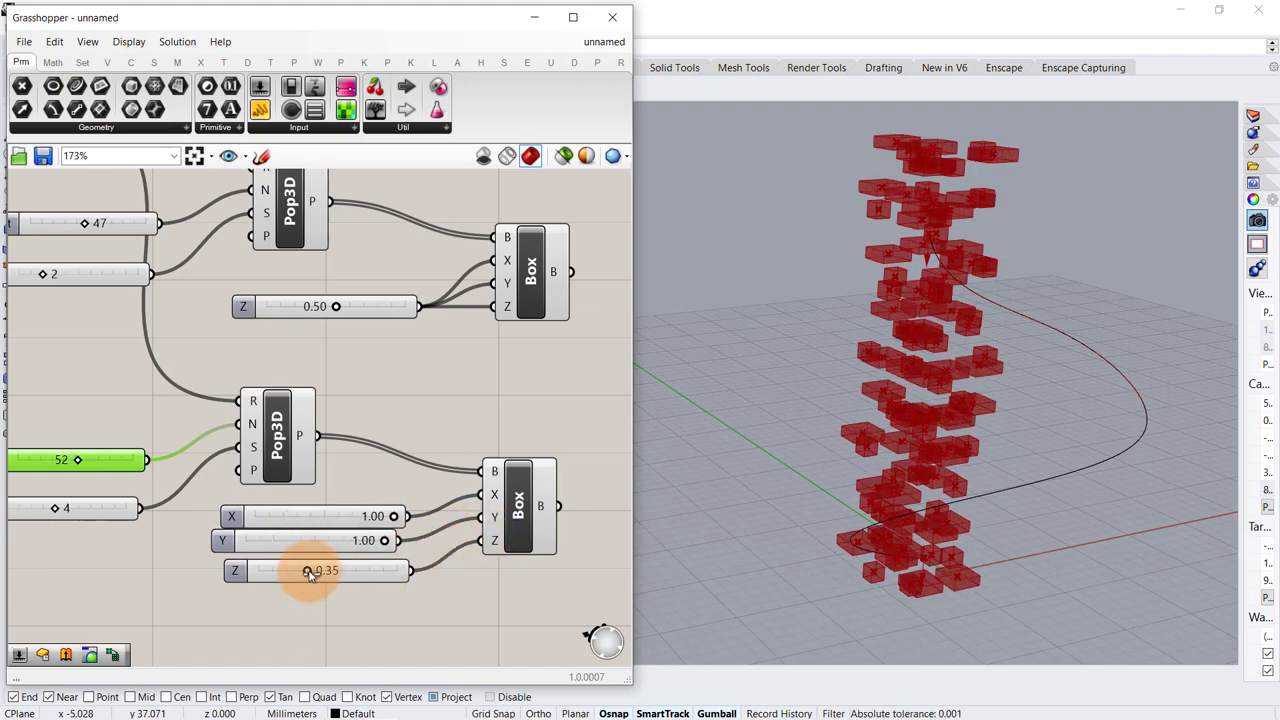
{"action": "left_click_drag", "start_coordinate": [310, 573], "coordinate": [494, 571]}
{"action": "right_click_drag", "start_coordinate": [1075, 418], "coordinate": [900, 418]}
- Set the second Populate 3D component's Seed slider to 5
{"action": "right_click_drag", "start_coordinate": [143, 457], "coordinate": [420, 453]}
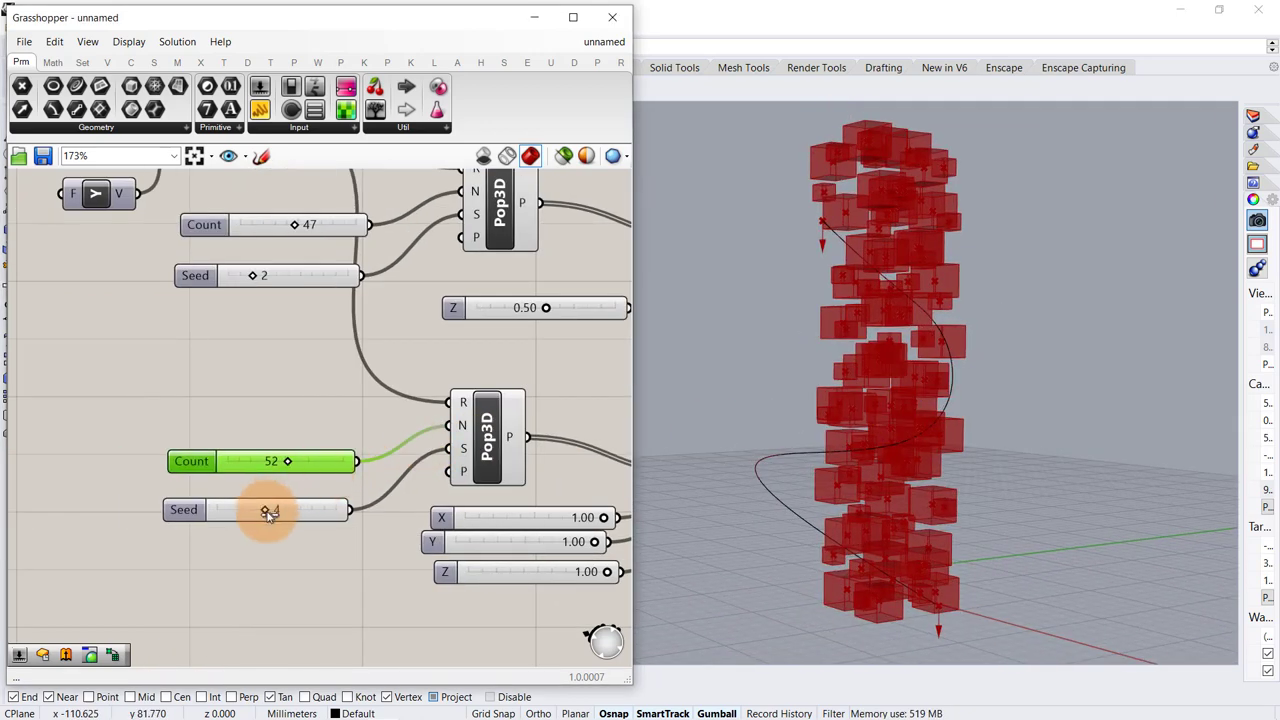
{"action": "left_click_drag", "start_coordinate": [268, 513], "coordinate": [279, 514]}
{"action": "mouse_move", "coordinate": [981, 347]}
{"action": "right_mouse_down"}
{"action": "mouse_move", "coordinate": [1057, 386]}
{"action": "mouse_move", "coordinate": [1043, 366]}
{"action": "mouse_move", "coordinate": [995, 352]}
{"action": "right_mouse_up"}
{"action": "left_click", "coordinate": [309, 387]}
- Duplicate the second Populate 3D and Center Box group with all its sliders and place the copy below it
{"action": "right_click_drag", "start_coordinate": [372, 442], "coordinate": [261, 404]}
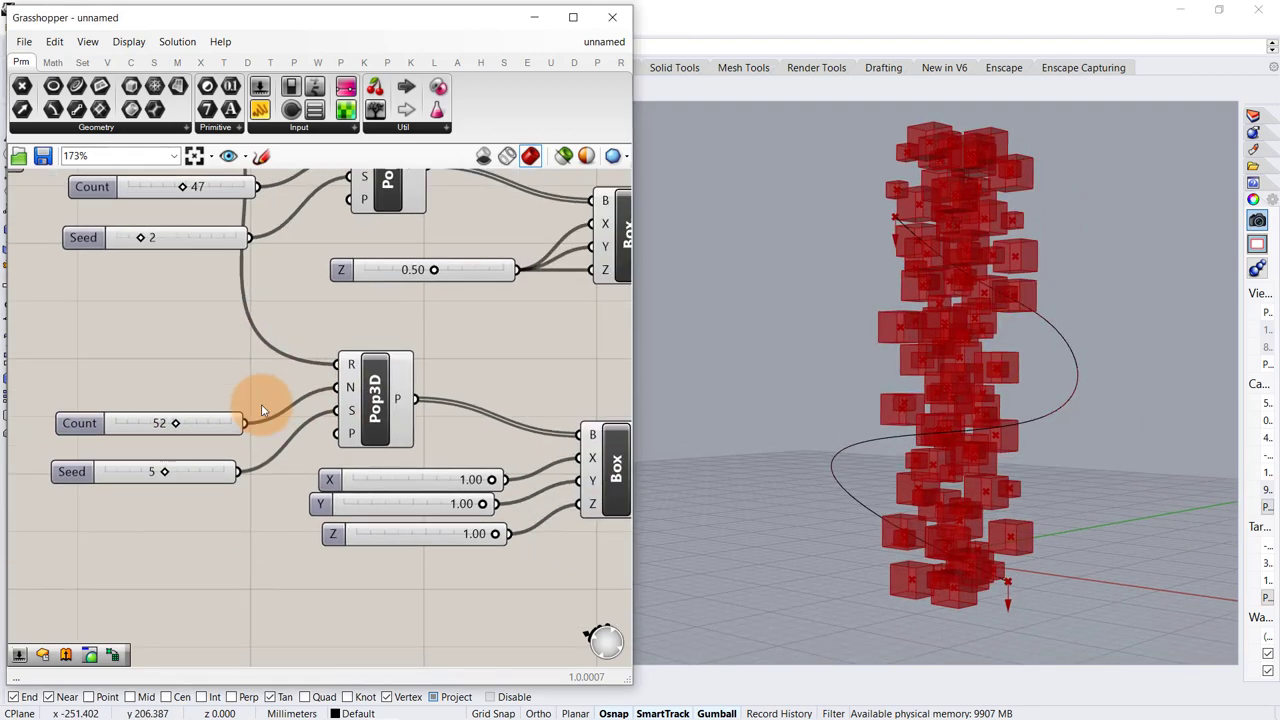
{"action": "scroll", "coordinate": [261, 404], "scroll_direction": "down", "scroll_amount": 1}
{"action": "left_click_drag", "start_coordinate": [565, 388], "coordinate": [134, 577]}
{"action": "key", "text": "ctrl+c"}
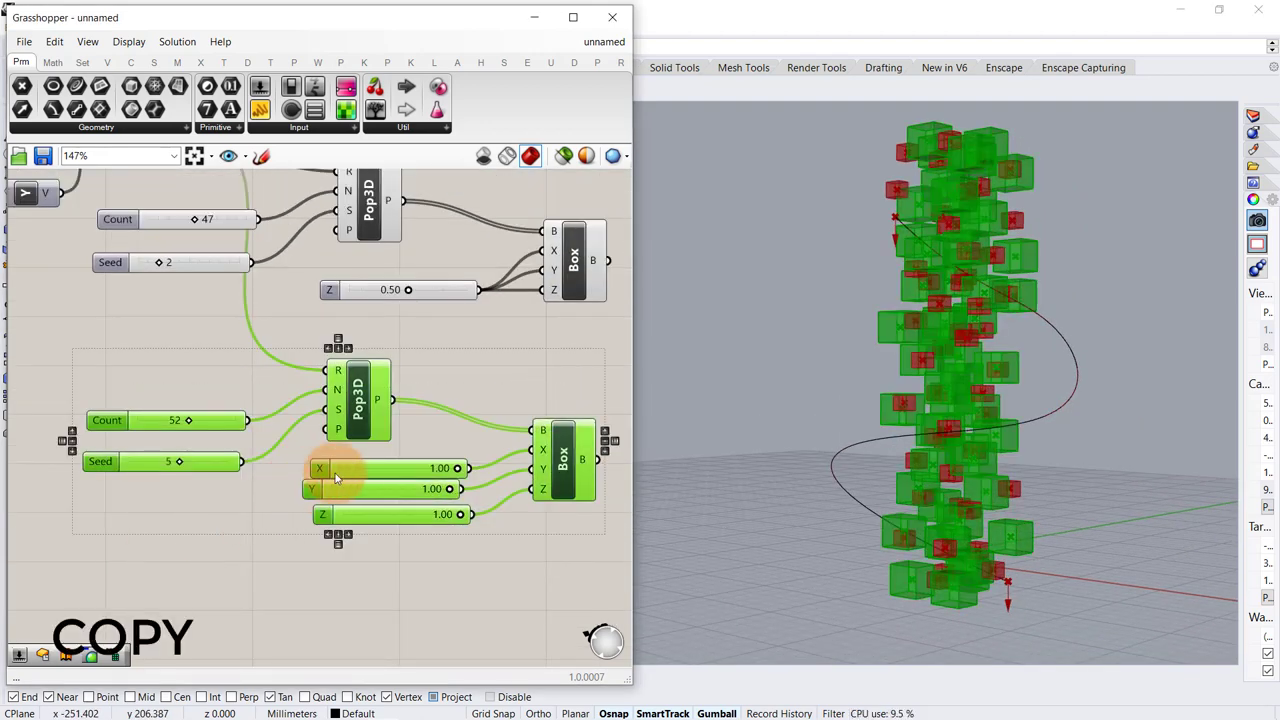
{"action": "key", "text": "ctrl+v"}
{"action": "left_click_drag", "start_coordinate": [371, 428], "coordinate": [351, 616]}
{"action": "left_click", "coordinate": [430, 562]}
{"action": "right_click_drag", "start_coordinate": [473, 560], "coordinate": [468, 410]}
{"action": "scroll", "coordinate": [445, 512], "scroll_direction": "up", "scroll_amount": 3}
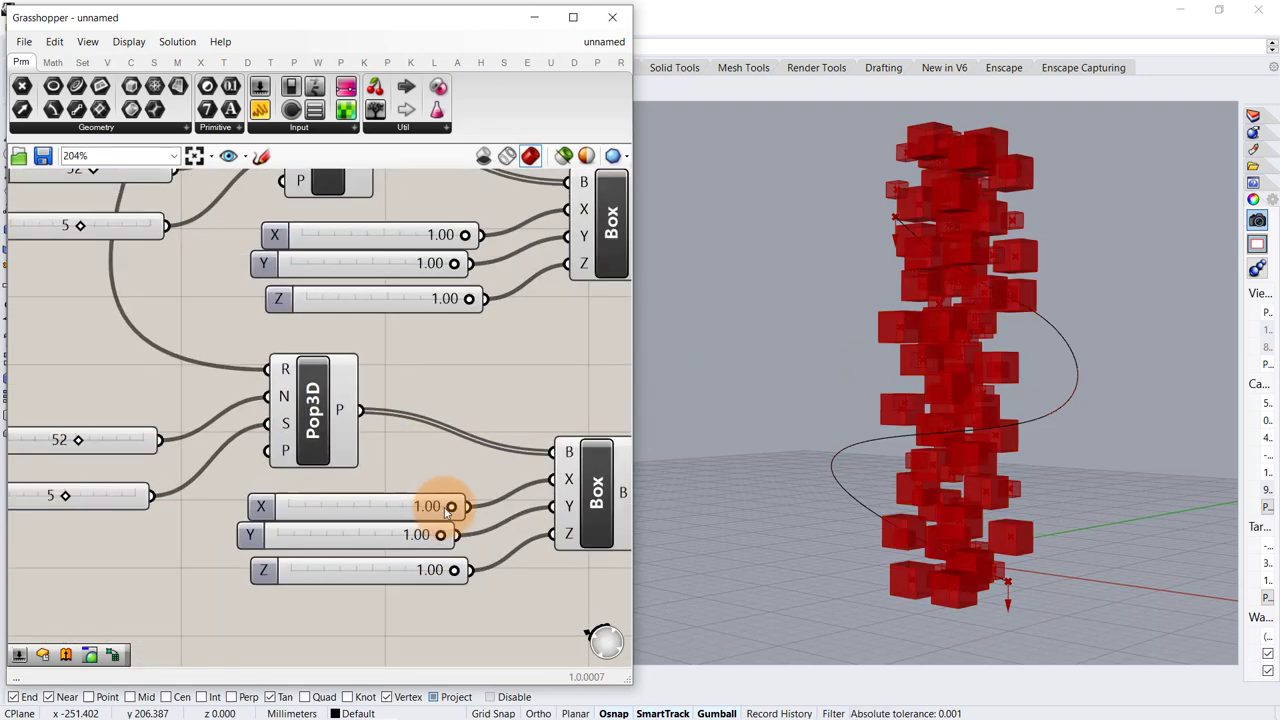
- Set the third Center Box's X, Y and Z sliders to 0.36 each
{"action": "left_click_drag", "start_coordinate": [450, 508], "coordinate": [342, 546]}
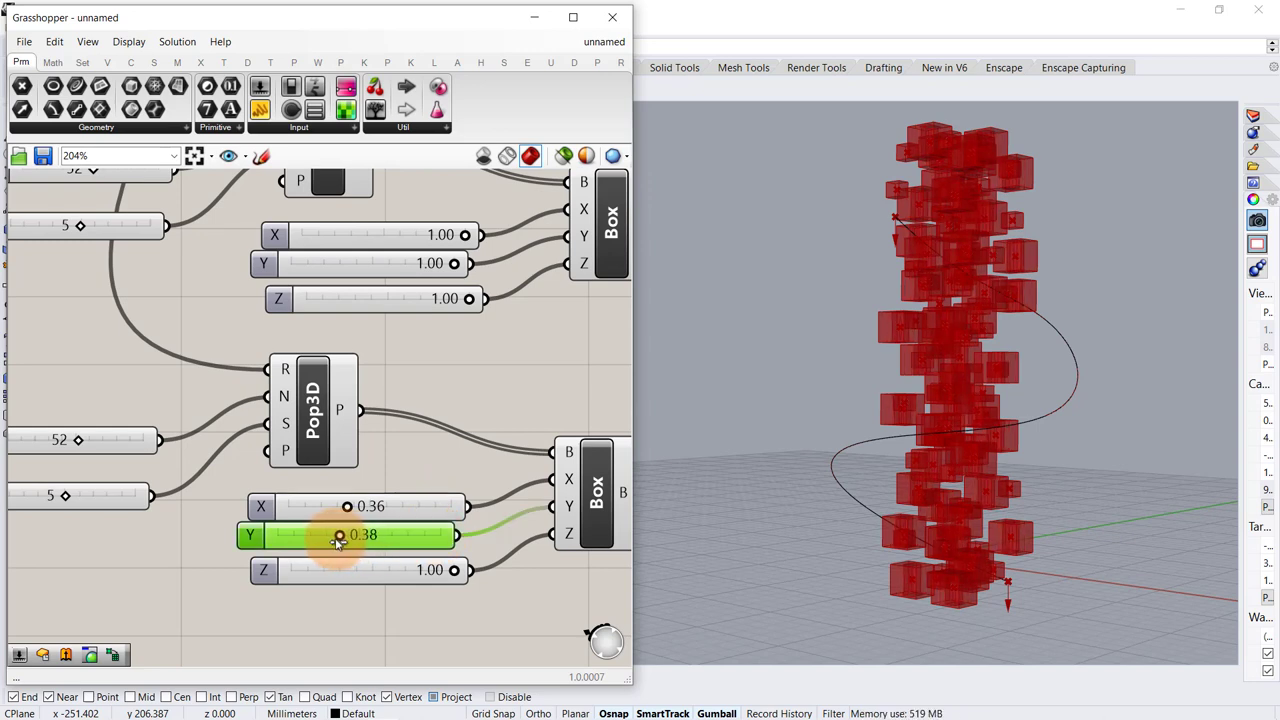
{"action": "left_click", "coordinate": [453, 570]}
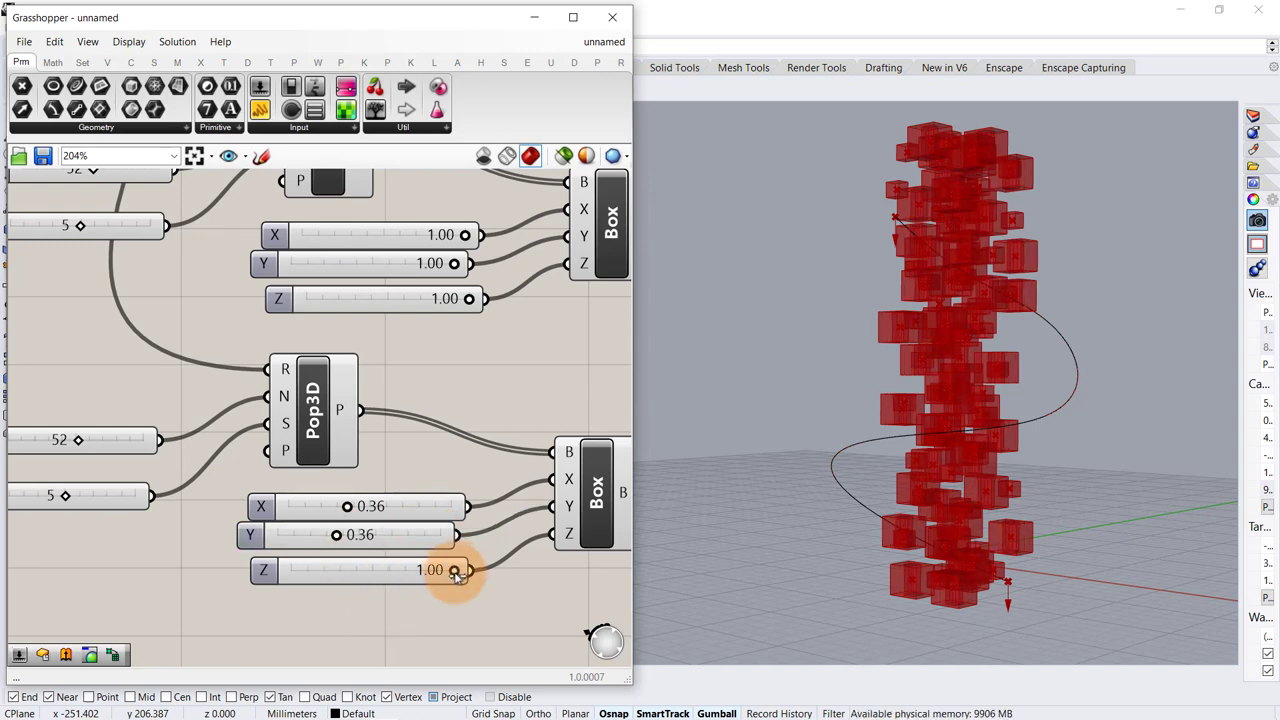
{"action": "left_click_drag", "start_coordinate": [455, 576], "coordinate": [370, 582]}
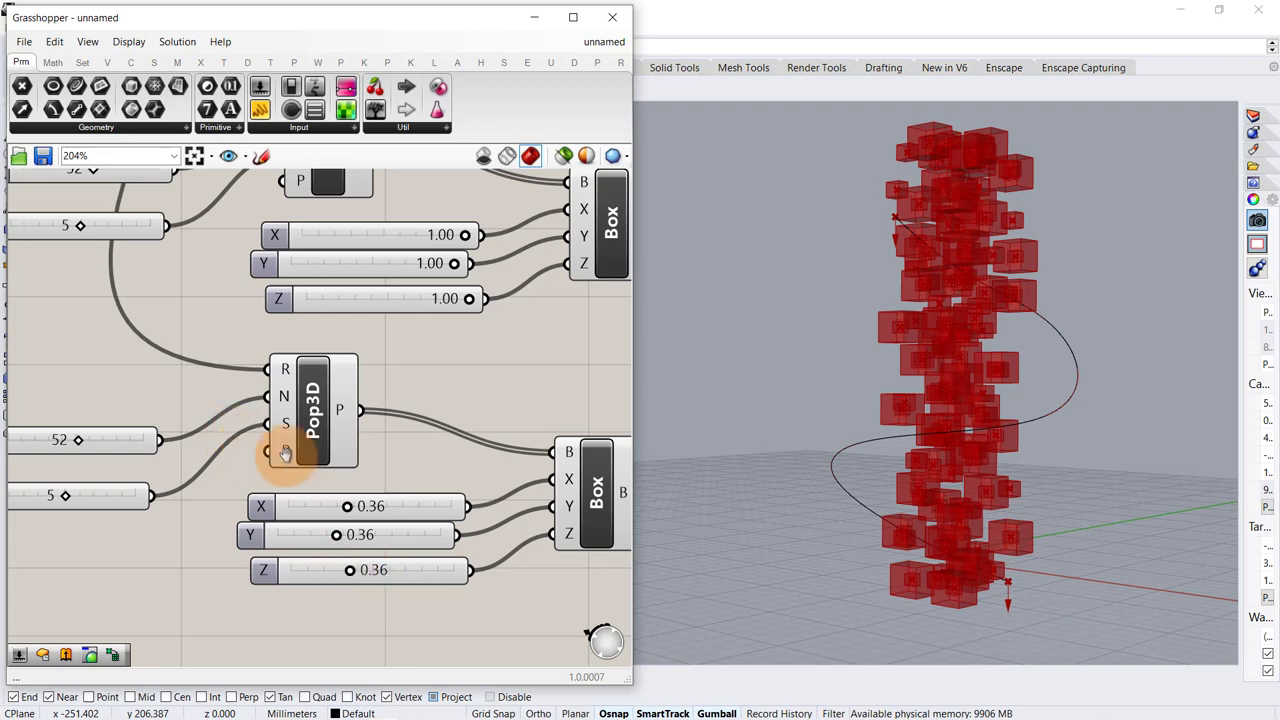
- Set the third Populate 3D component's Seed slider to 9
{"action": "right_click_drag", "start_coordinate": [285, 453], "coordinate": [386, 480]}
{"action": "left_click_drag", "start_coordinate": [178, 528], "coordinate": [220, 530]}
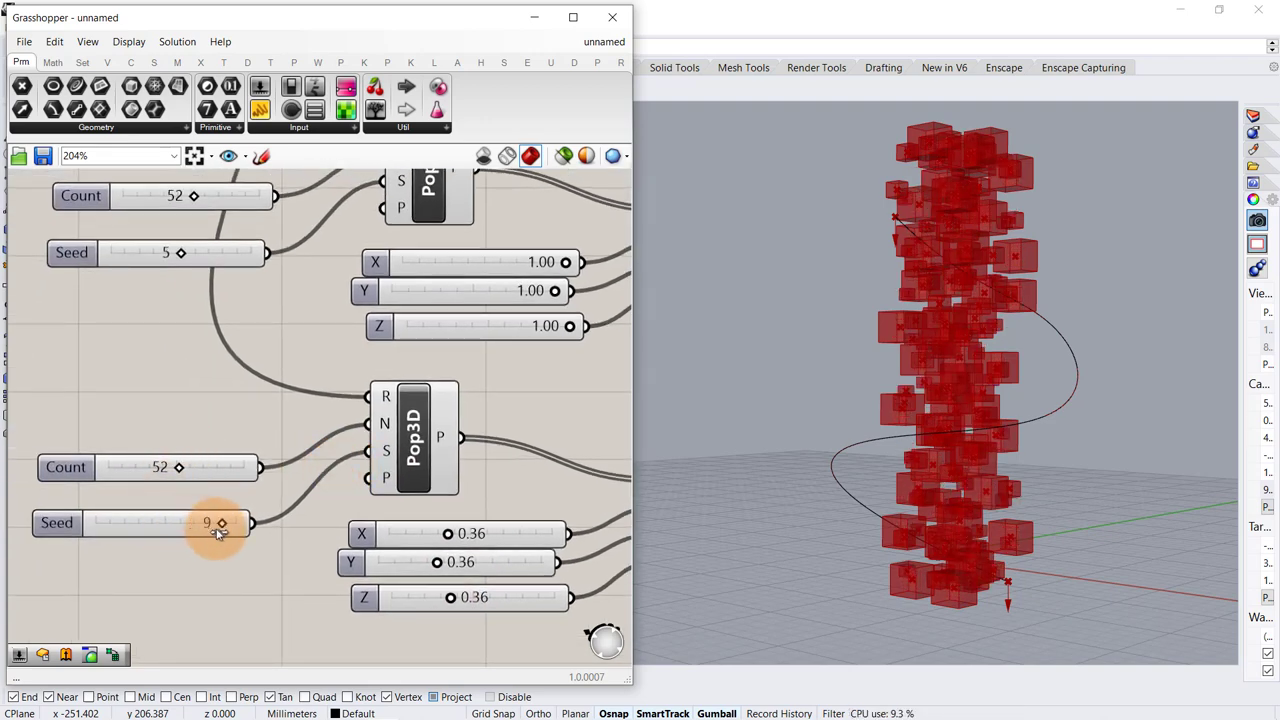
{"action": "right_click_drag", "start_coordinate": [992, 354], "coordinate": [1028, 373]}
- Add a Custom Preview component beside the first Center Box and connect the box output to its geometry input
{"action": "scroll", "coordinate": [345, 330], "scroll_direction": "down", "scroll_amount": 4}
{"action": "right_click_drag", "start_coordinate": [487, 240], "coordinate": [185, 350]}
{"action": "scroll", "coordinate": [226, 293], "scroll_direction": "up", "scroll_amount": 2}
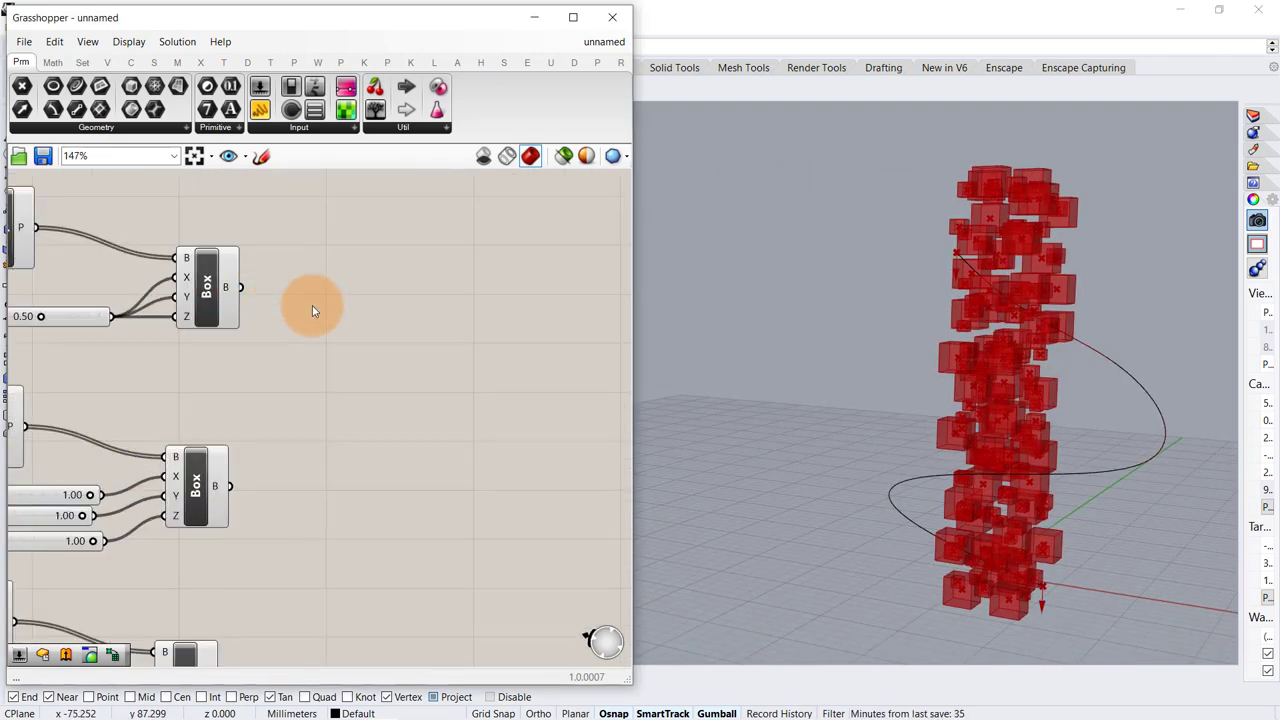
{"action": "double_click", "coordinate": [312, 305]}
{"action": "type", "text": "cust"}
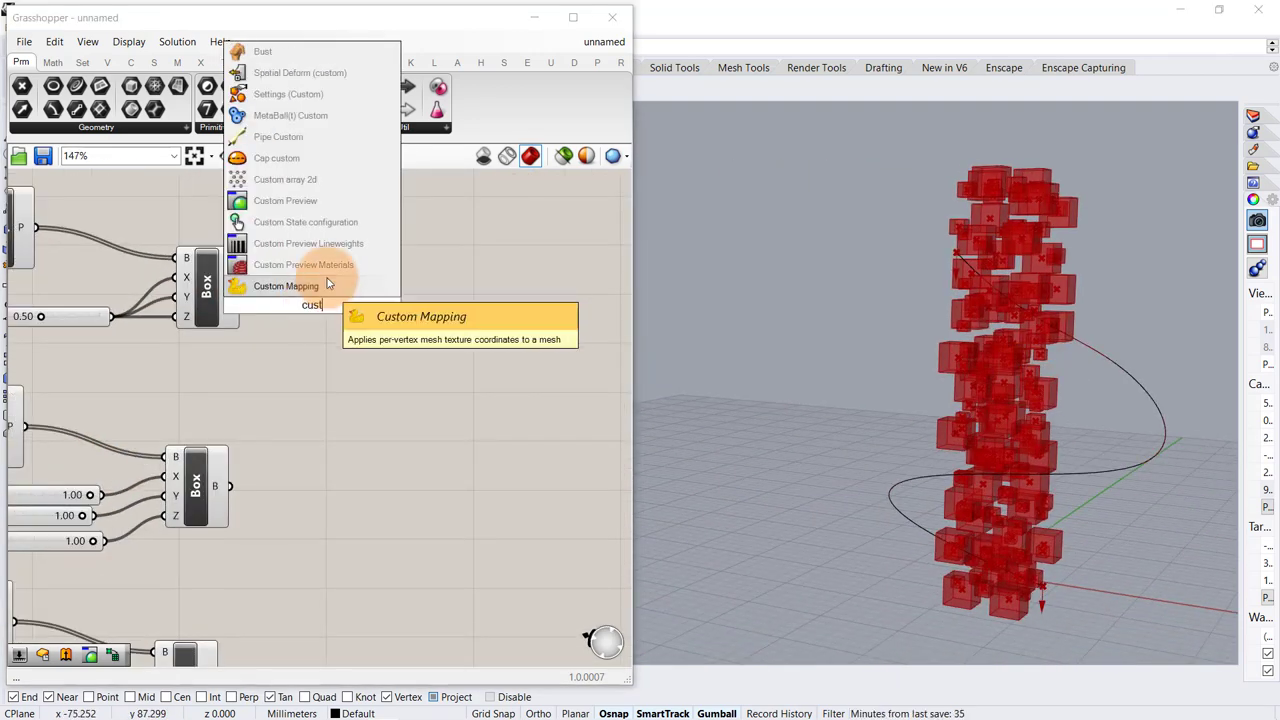
{"action": "left_click", "coordinate": [299, 207]}
{"action": "scroll", "coordinate": [229, 269], "scroll_direction": "up", "scroll_amount": 3}
{"action": "left_click_drag", "start_coordinate": [247, 300], "coordinate": [322, 306]}
{"action": "left_click_drag", "start_coordinate": [338, 335], "coordinate": [506, 351]}
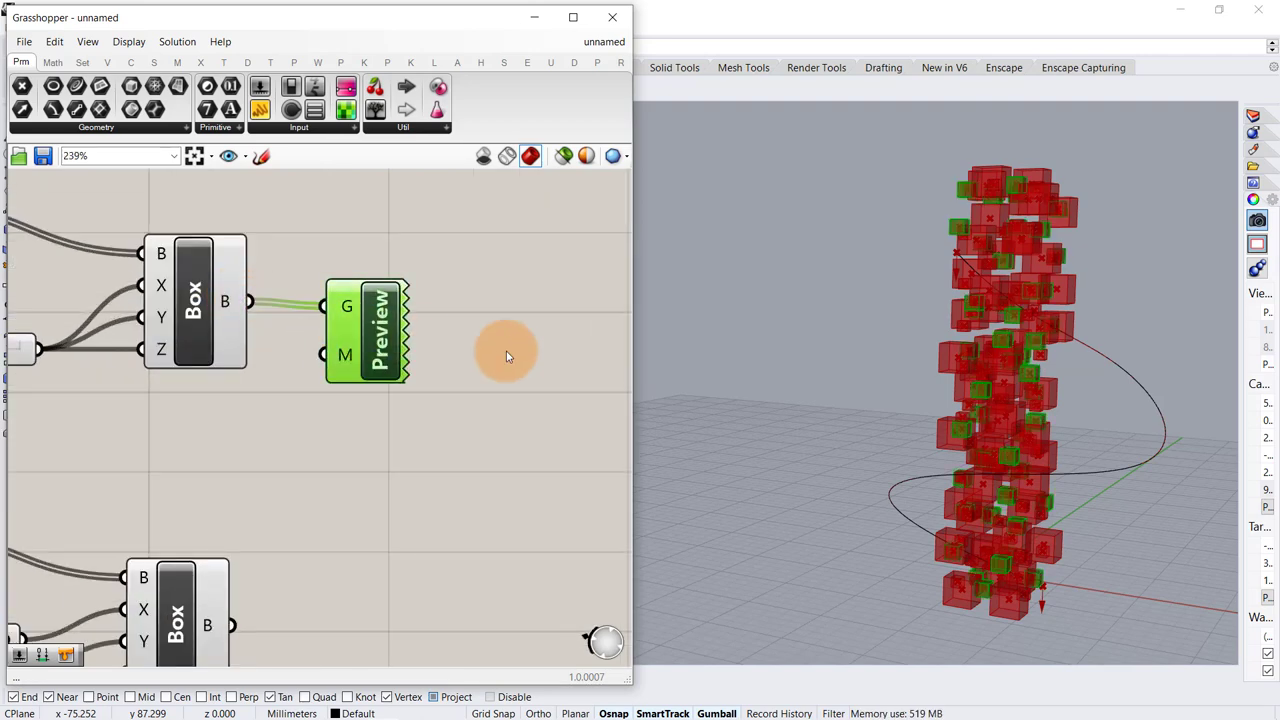
{"action": "left_click", "coordinate": [378, 416]}
- Duplicate the Custom Preview below the original and connect the second Center Box's output to the copy's geometry input
{"action": "scroll", "coordinate": [400, 400], "scroll_direction": "down", "scroll_amount": 2}
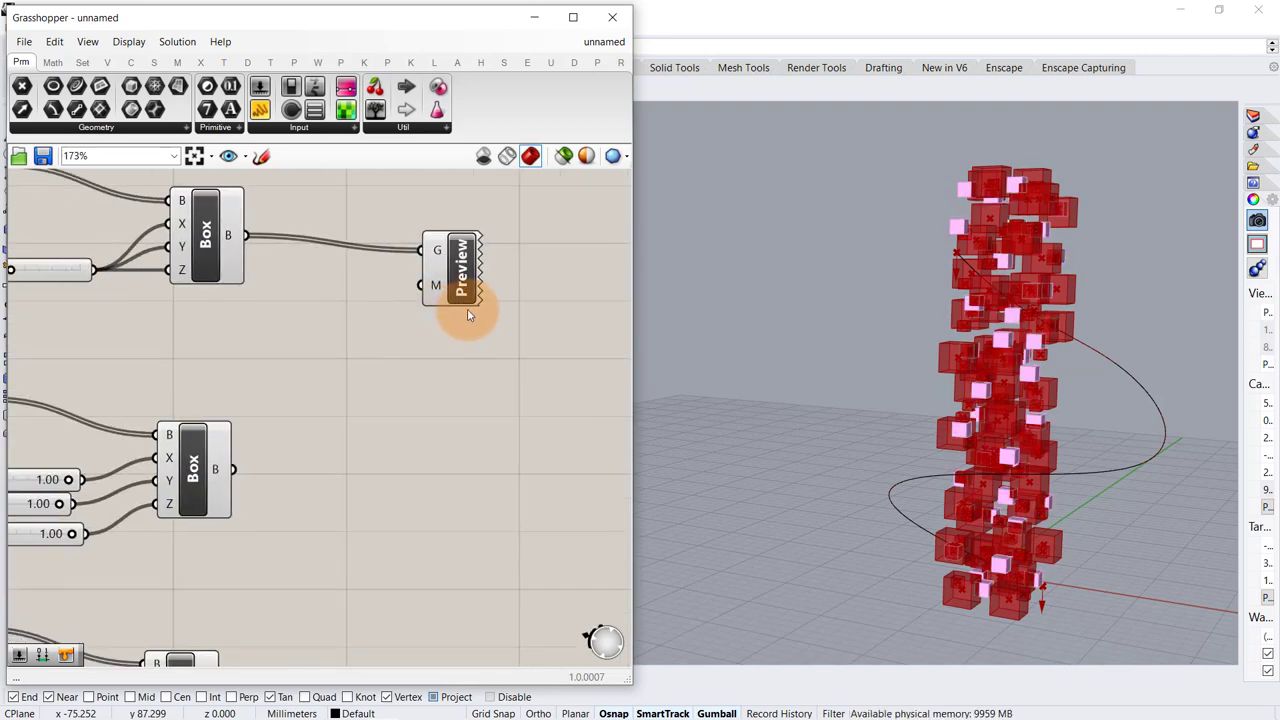
{"action": "left_click", "coordinate": [462, 283]}
{"action": "left_click_drag", "start_coordinate": [459, 274], "coordinate": [450, 481], "text": "alt"}
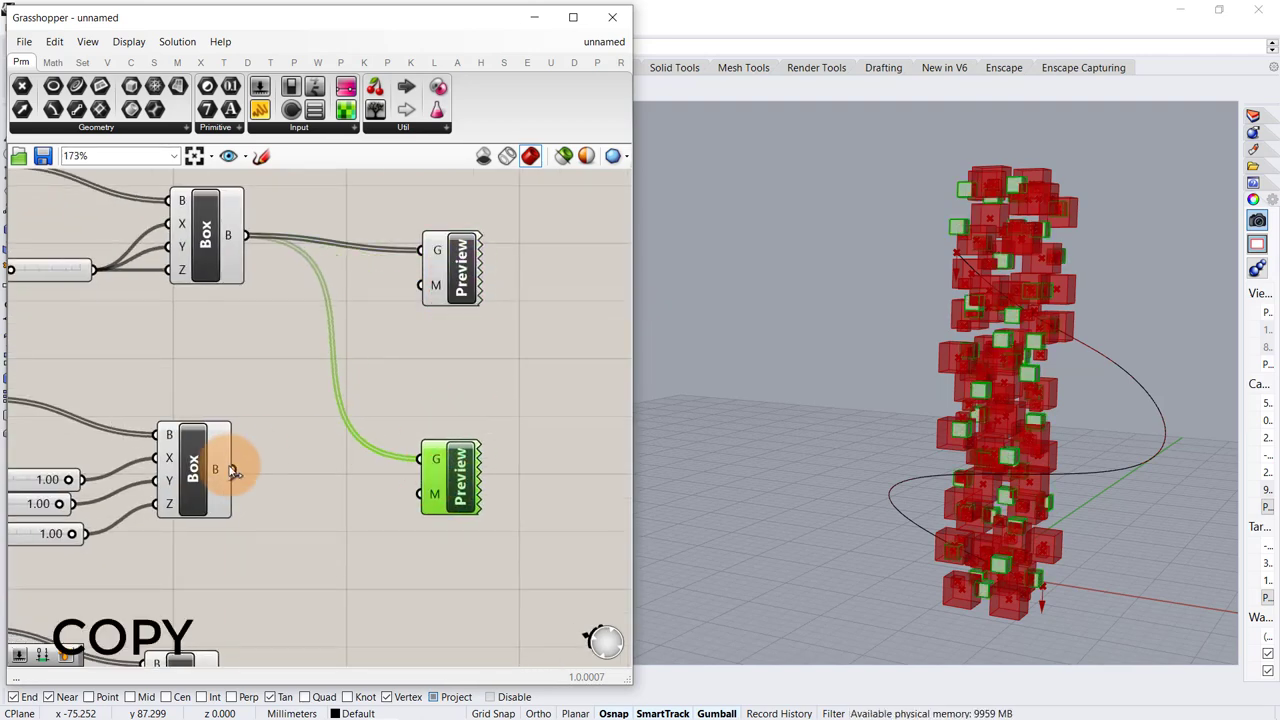
{"action": "left_click_drag", "start_coordinate": [232, 471], "coordinate": [421, 459]}
{"action": "right_click_drag", "start_coordinate": [1119, 399], "coordinate": [1076, 390]}
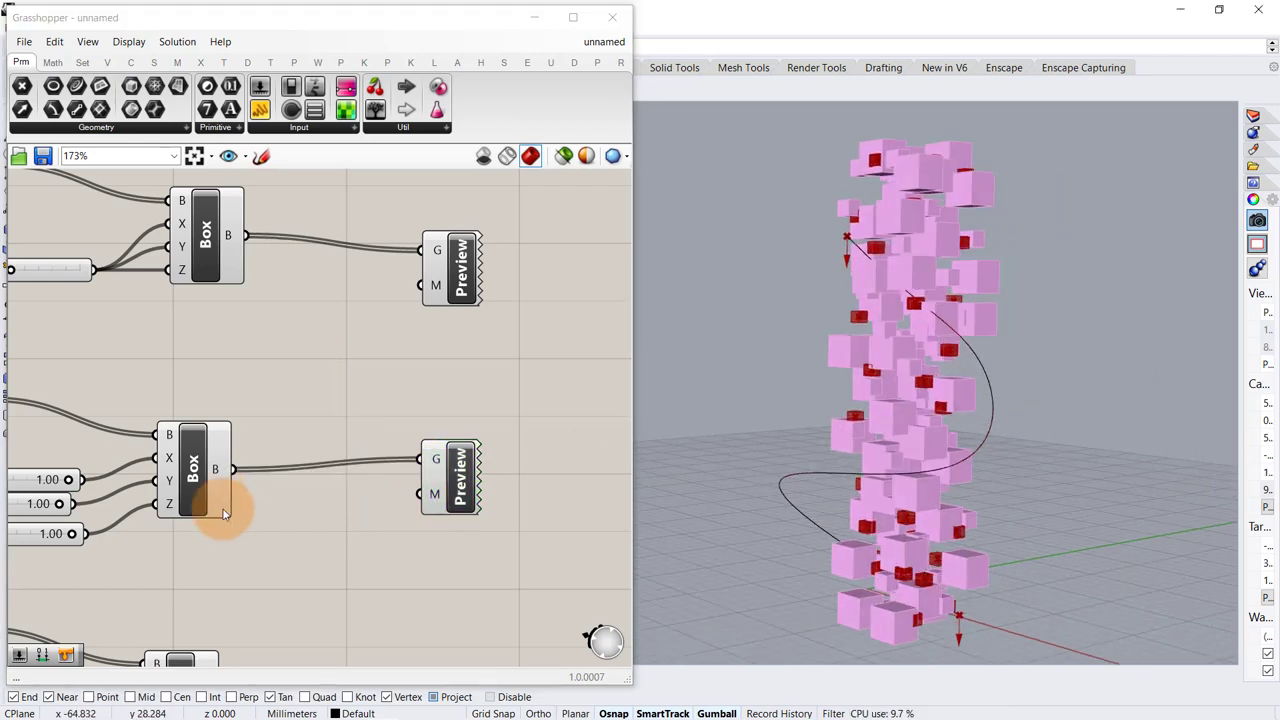
- Add a Colour Swatch and connect it to the second Custom Preview's material input
{"action": "double_click", "coordinate": [295, 562]}
{"action": "type", "text": "swa"}
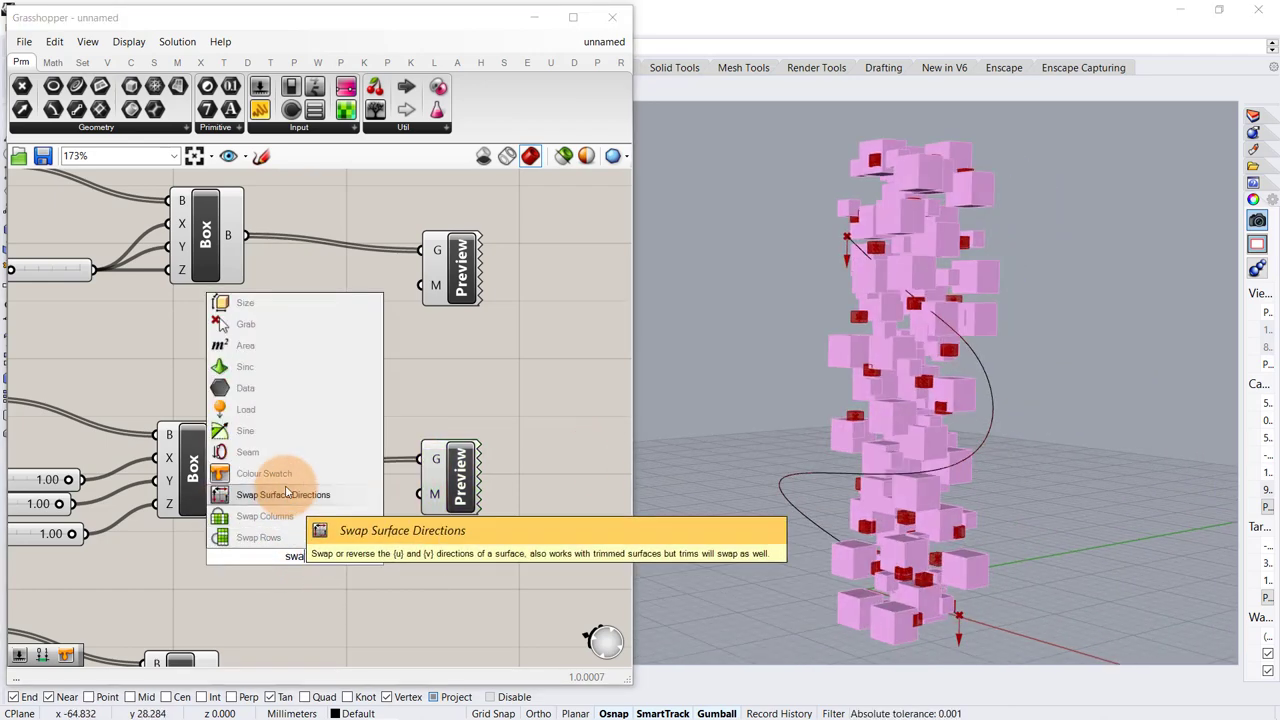
{"action": "left_click", "coordinate": [281, 477]}
{"action": "left_click_drag", "start_coordinate": [350, 557], "coordinate": [421, 493]}
{"action": "right_click_drag", "start_coordinate": [434, 560], "coordinate": [406, 428]}
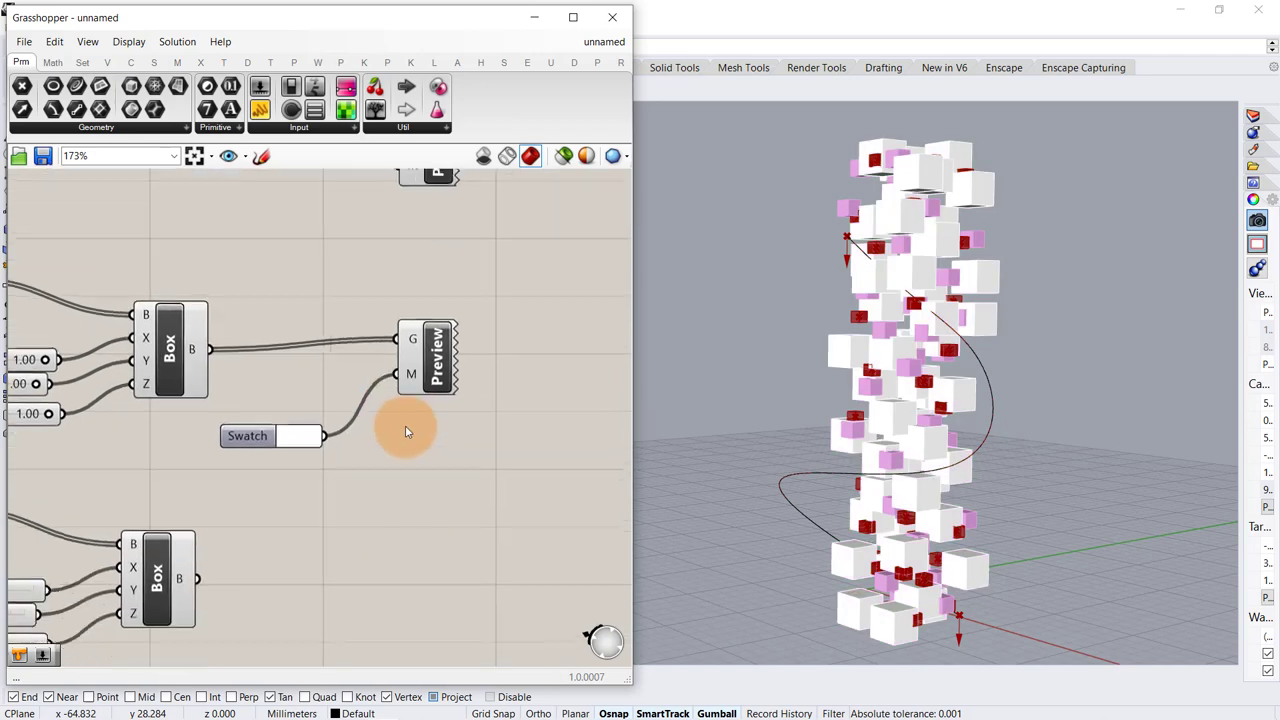
- Bake the first Center Box's boxes into the Rhino document as a group
{"action": "right_click_drag", "start_coordinate": [908, 371], "coordinate": [785, 386]}
{"action": "scroll", "coordinate": [300, 383], "scroll_direction": "down", "scroll_amount": 3}
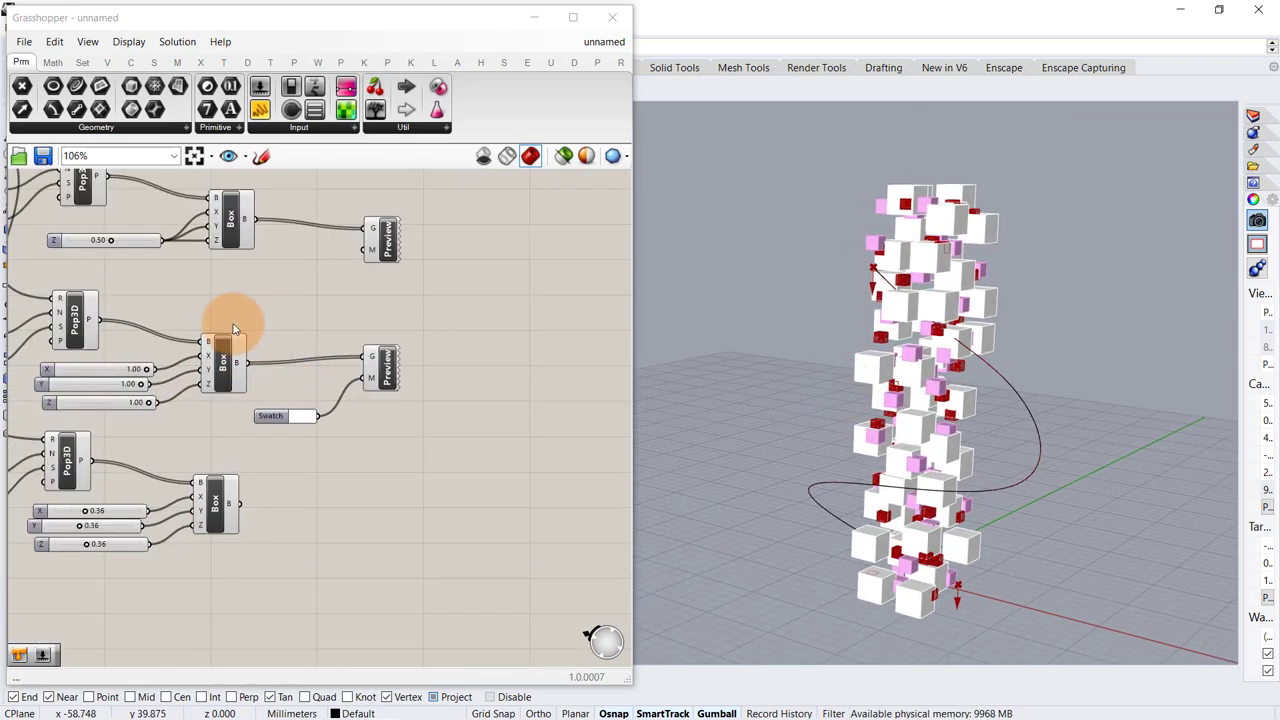
{"action": "right_click_drag", "start_coordinate": [231, 210], "coordinate": [268, 268]}
{"action": "scroll", "coordinate": [270, 268], "scroll_direction": "up", "scroll_amount": 3}
{"action": "right_click", "coordinate": [275, 295]}
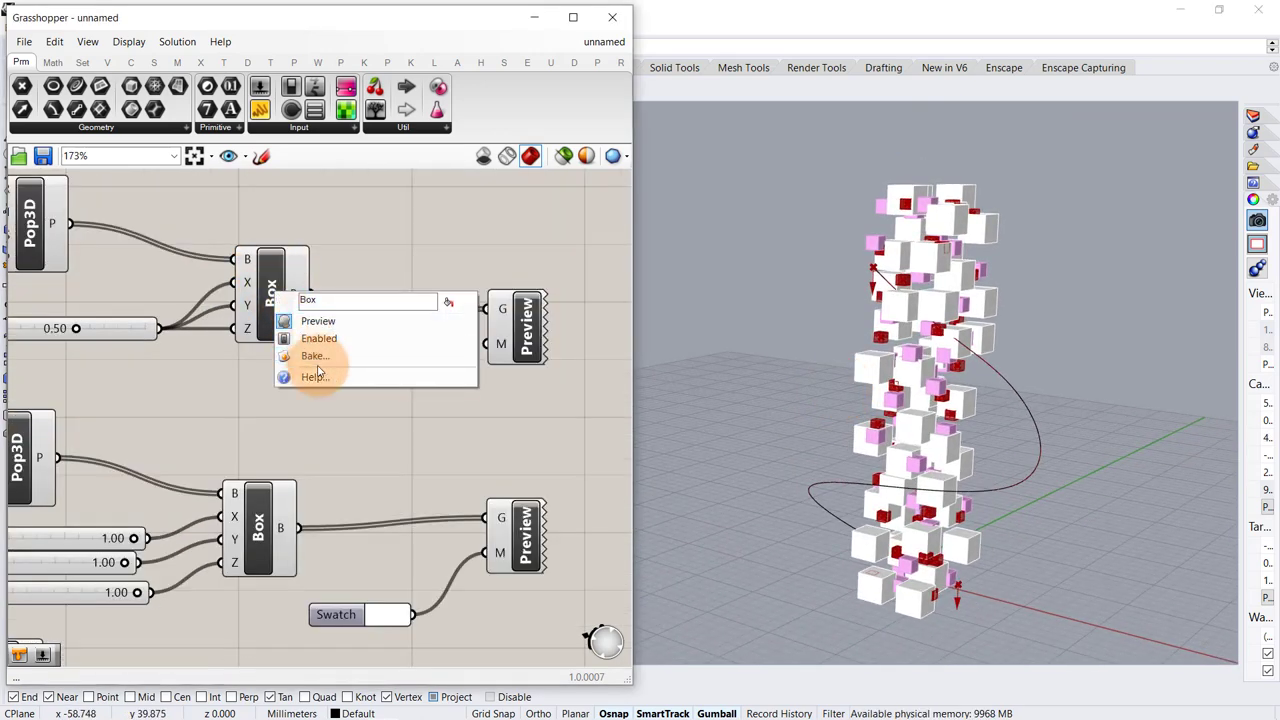
{"action": "left_click", "coordinate": [316, 358]}
{"action": "left_click", "coordinate": [290, 469]}
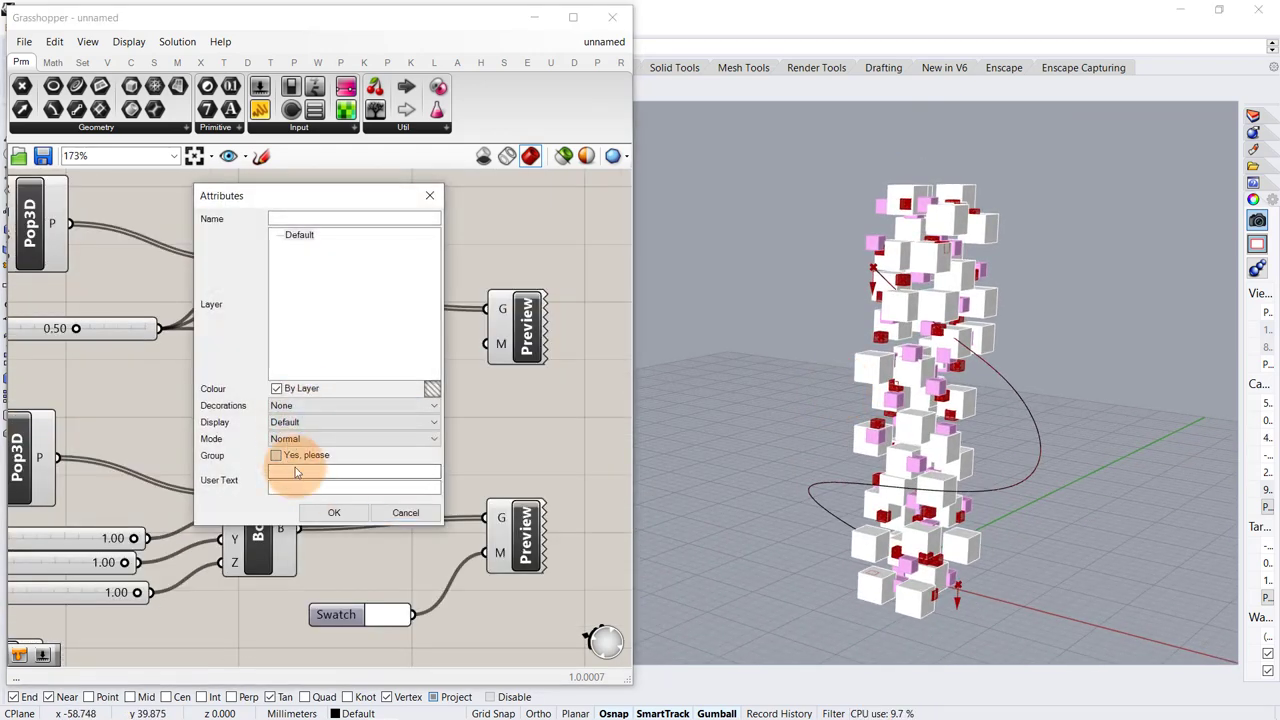
{"action": "left_click", "coordinate": [318, 513]}
- Bake the second Center Box's boxes into the Rhino document with the Group option enabled
{"action": "right_click_drag", "start_coordinate": [291, 512], "coordinate": [316, 366]}
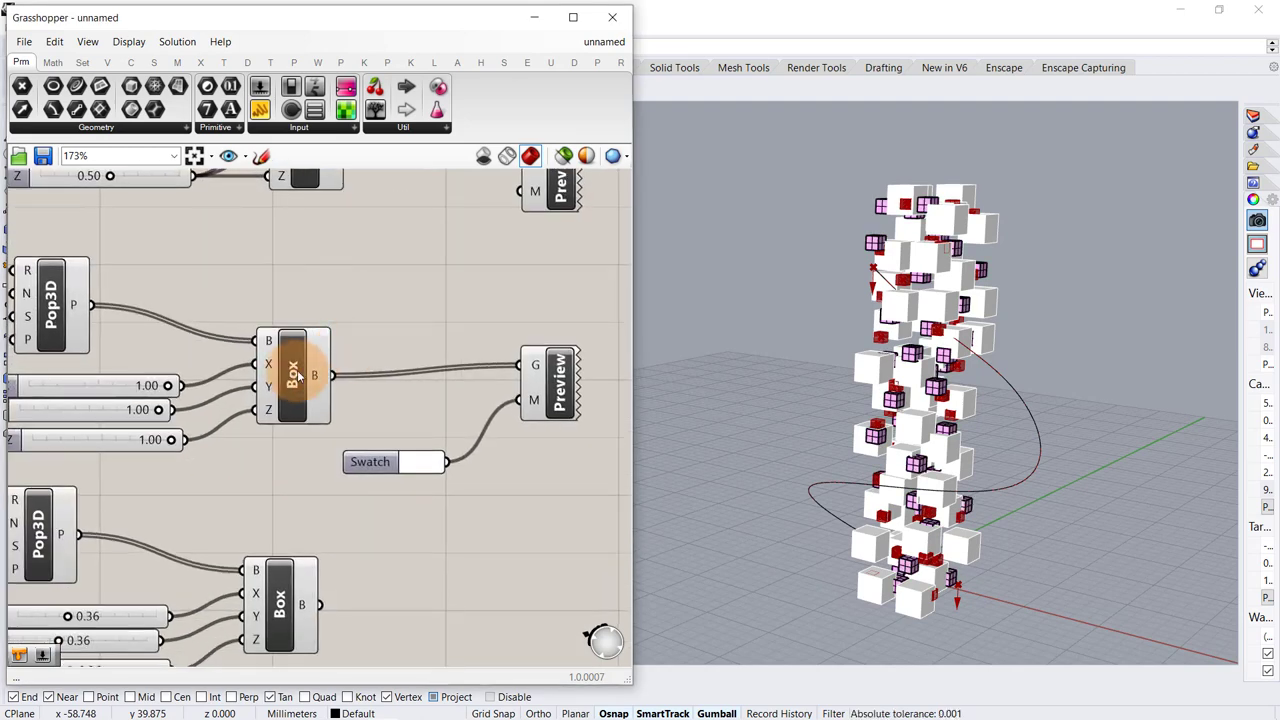
{"action": "right_click", "coordinate": [296, 375]}
{"action": "left_click", "coordinate": [329, 452]}
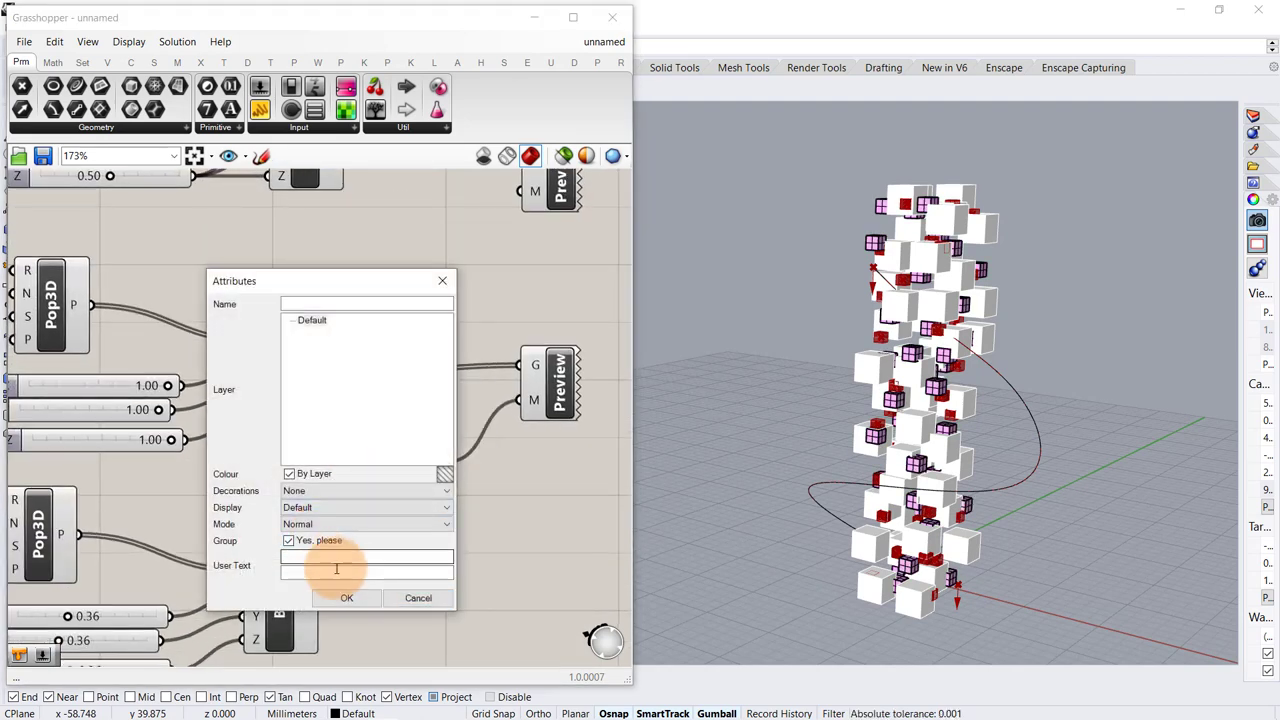
{"action": "left_click", "coordinate": [344, 596]}
- Bake the third Center Box's boxes into the Rhino document
{"action": "right_click_drag", "start_coordinate": [351, 497], "coordinate": [367, 385]}
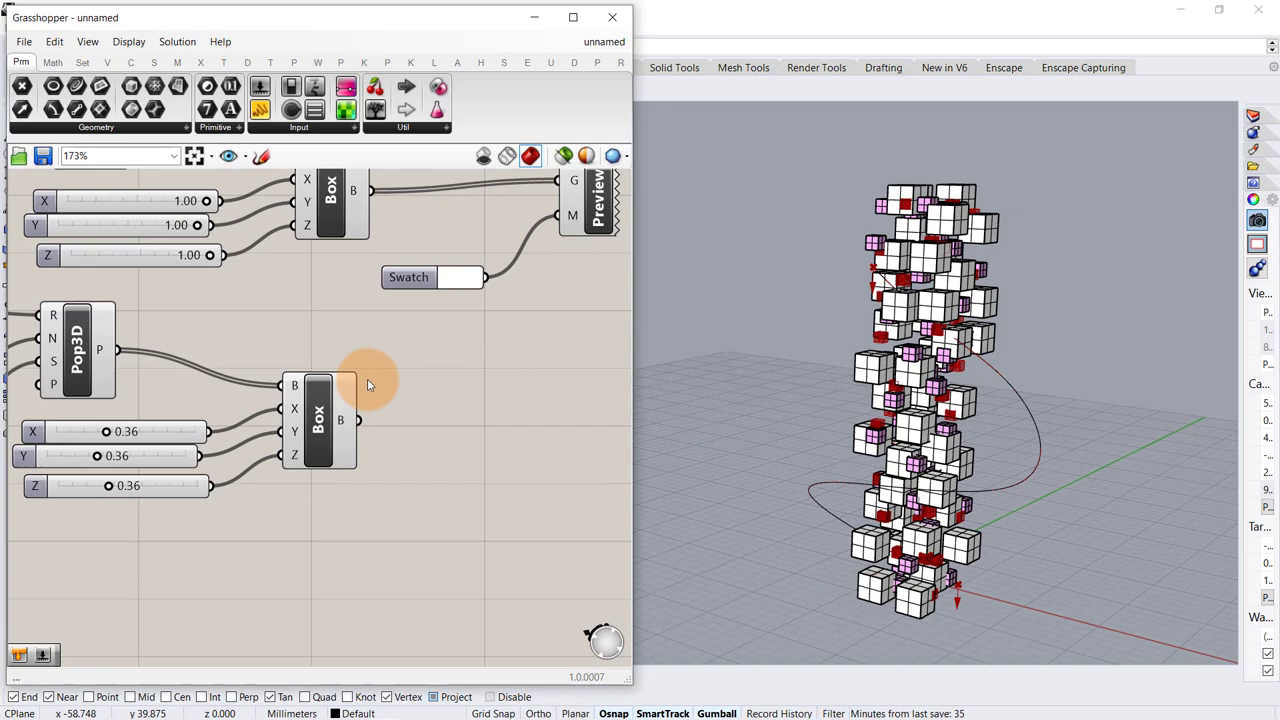
{"action": "right_click_drag", "start_coordinate": [323, 421], "coordinate": [321, 421]}
{"action": "right_click", "coordinate": [318, 418]}
{"action": "left_click", "coordinate": [360, 479]}
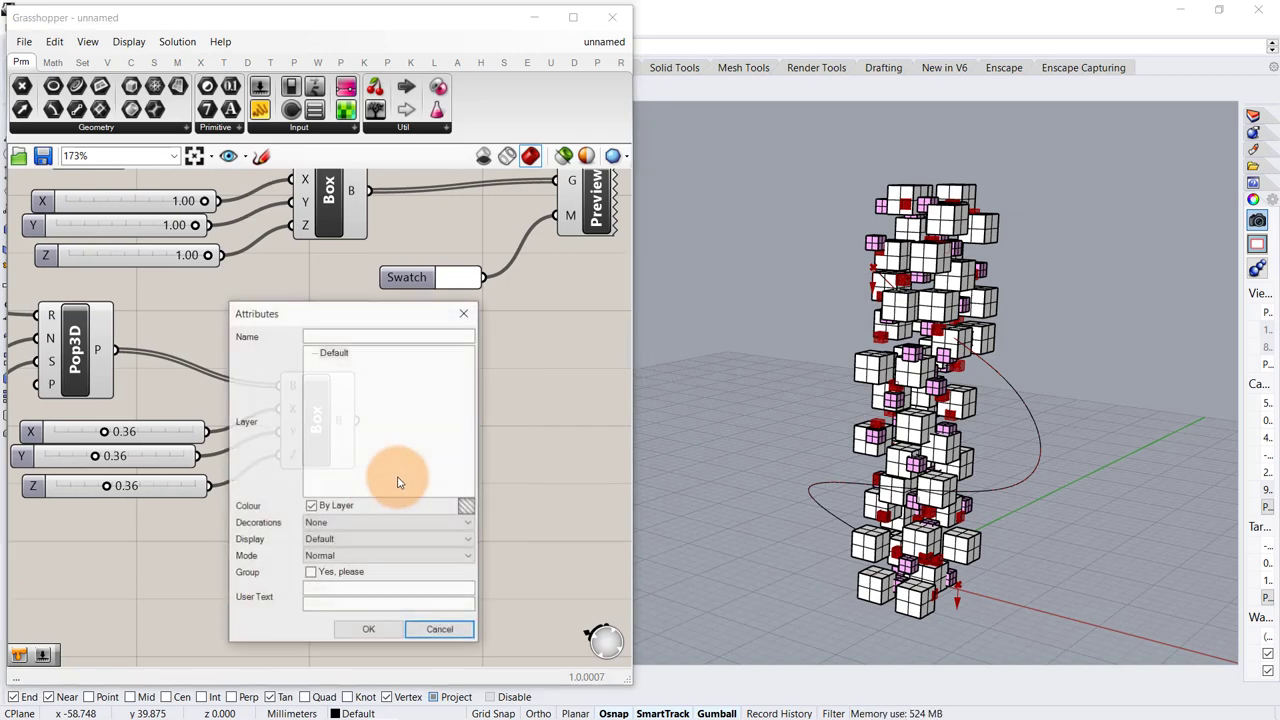
{"action": "left_click", "coordinate": [347, 632]}
- Delete both Custom Preview components connected to the first and second Center Boxes
{"action": "scroll", "coordinate": [465, 388], "scroll_direction": "down", "scroll_amount": 1}
{"action": "right_click_drag", "start_coordinate": [470, 378], "coordinate": [355, 478]}
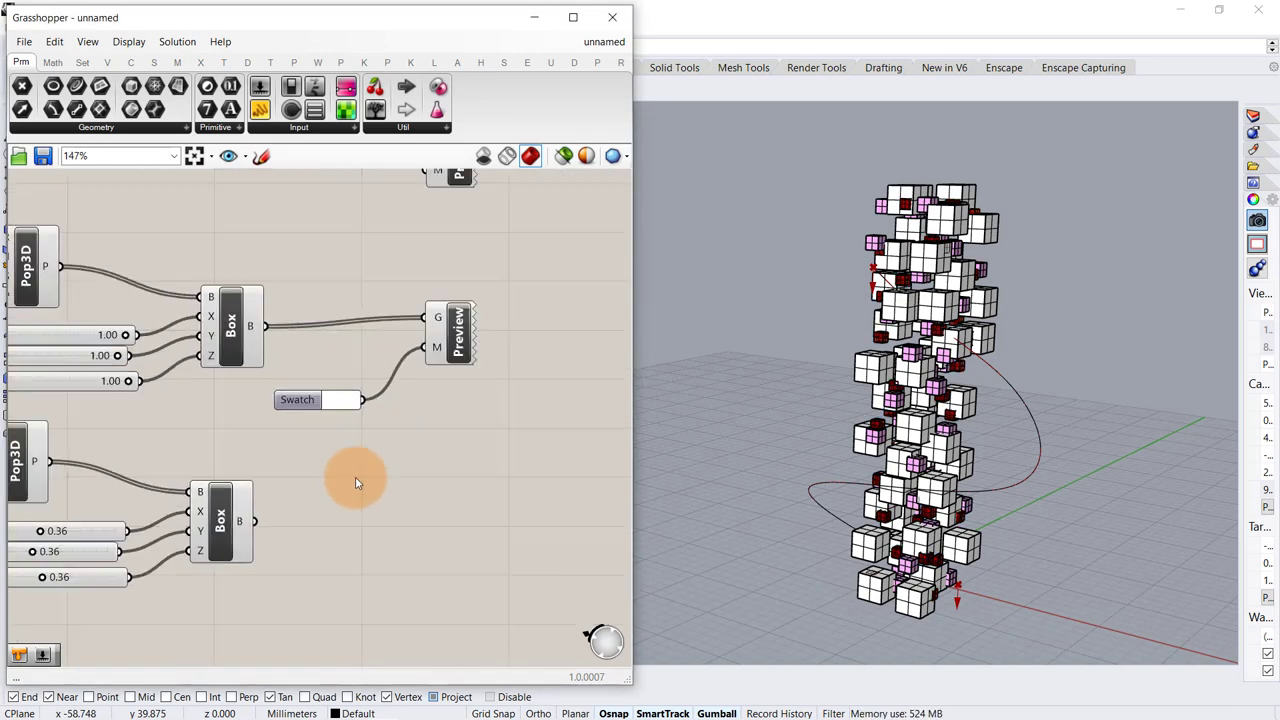
{"action": "right_click_drag", "start_coordinate": [405, 345], "coordinate": [378, 475]}
{"action": "left_click_drag", "start_coordinate": [473, 252], "coordinate": [343, 516]}
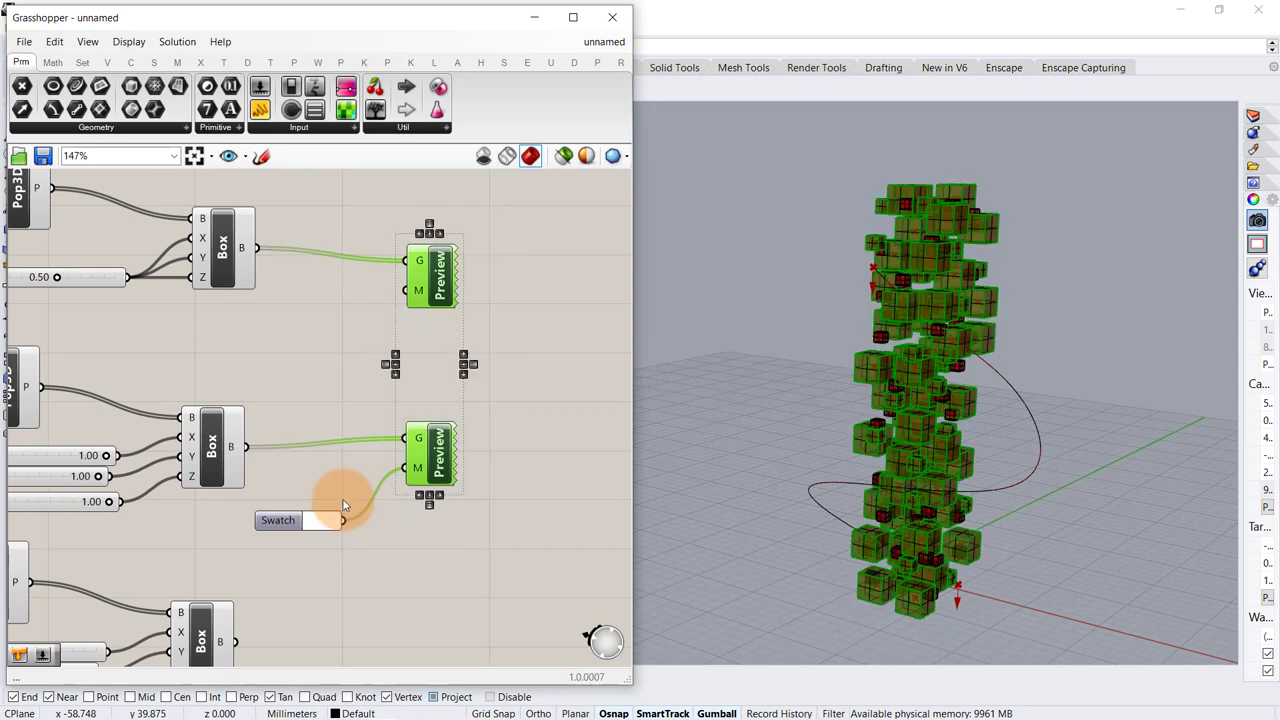
{"action": "key", "text": "Delete"}
- Turn off the preview of all components downstream of the Kangaroo solver, including the Populate 3D and Center Box groups
{"action": "scroll", "coordinate": [389, 361], "scroll_direction": "down", "scroll_amount": 8}
{"action": "right_click_drag", "start_coordinate": [389, 361], "coordinate": [436, 388]}
{"action": "left_click_drag", "start_coordinate": [424, 279], "coordinate": [186, 519]}
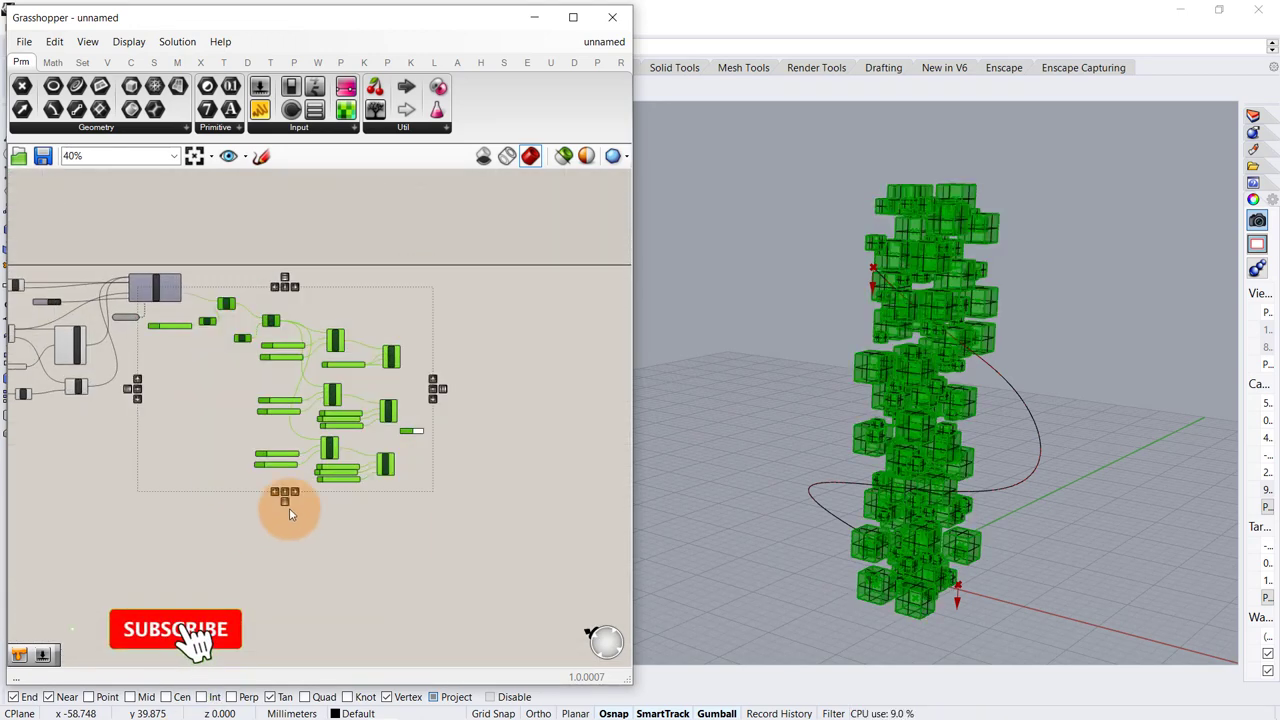
{"action": "middle_click", "coordinate": [290, 511]}
{"action": "left_click", "coordinate": [346, 453]}
{"action": "left_click", "coordinate": [453, 314]}
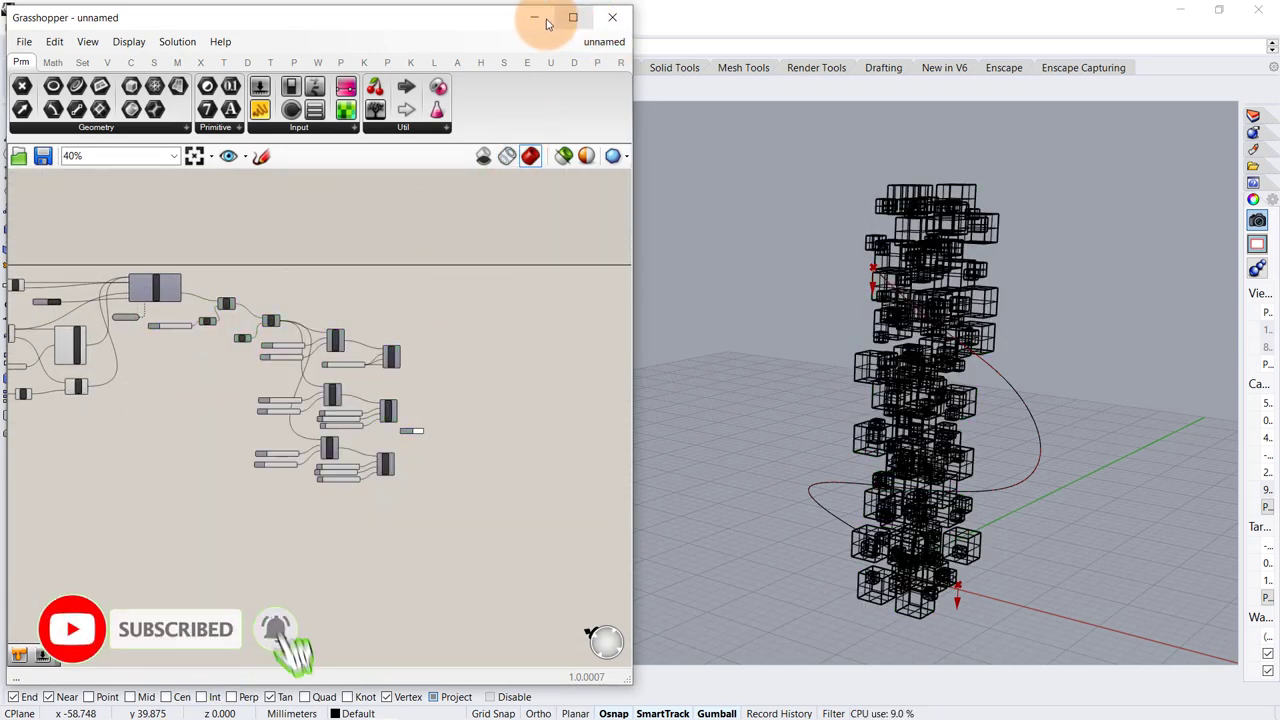
- Minimize Grasshopper and switch Rhino's Perspective viewport to a white display mode with soft shadows
{"action": "left_click", "coordinate": [547, 23]}
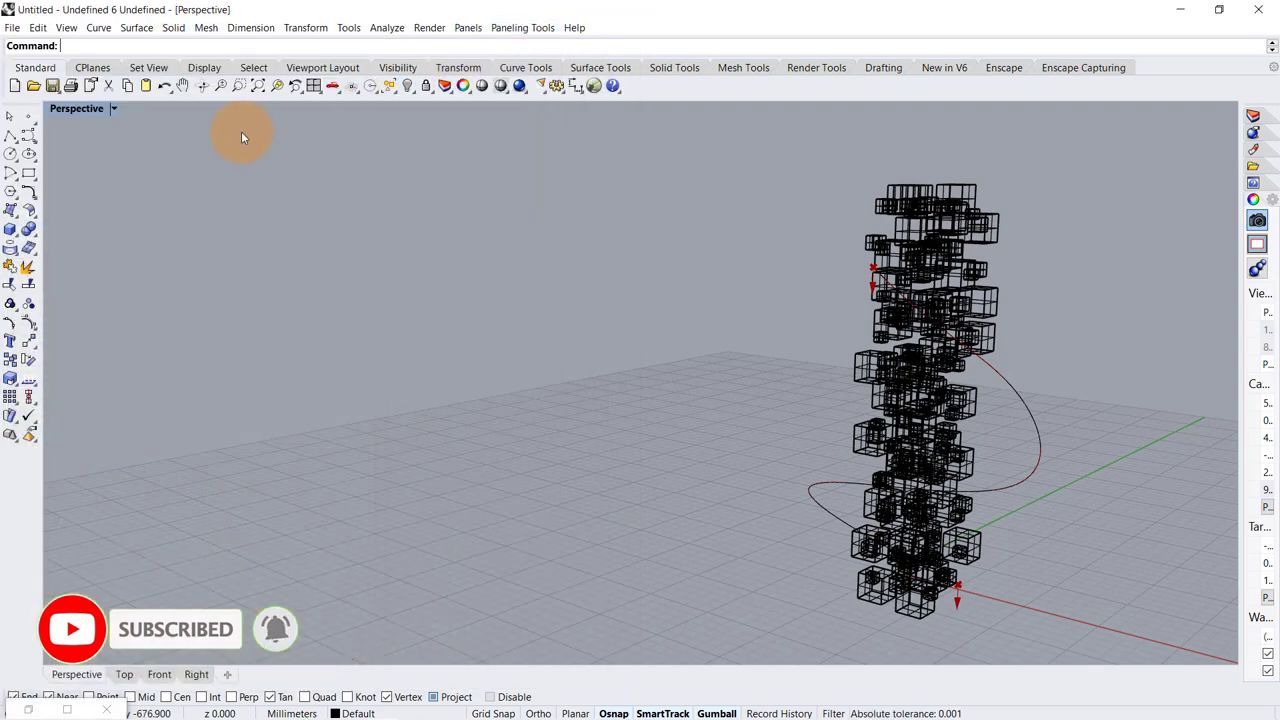
{"action": "left_click", "coordinate": [113, 110]}
{"action": "left_click", "coordinate": [140, 176]}
{"action": "mouse_move", "coordinate": [826, 340]}
{"action": "right_mouse_down"}
{"action": "mouse_move", "coordinate": [650, 345]}
{"action": "mouse_move", "coordinate": [709, 363]}
{"action": "mouse_move", "coordinate": [634, 334]}
{"action": "mouse_move", "coordinate": [851, 346]}
{"action": "mouse_move", "coordinate": [863, 294]}
{"action": "mouse_move", "coordinate": [706, 334]}
{"action": "mouse_move", "coordinate": [738, 291]}
{"action": "mouse_move", "coordinate": [854, 260]}
{"action": "mouse_move", "coordinate": [1023, 280]}
{"action": "mouse_move", "coordinate": [920, 269]}
{"action": "mouse_move", "coordinate": [526, 279]}
{"action": "right_mouse_up"}
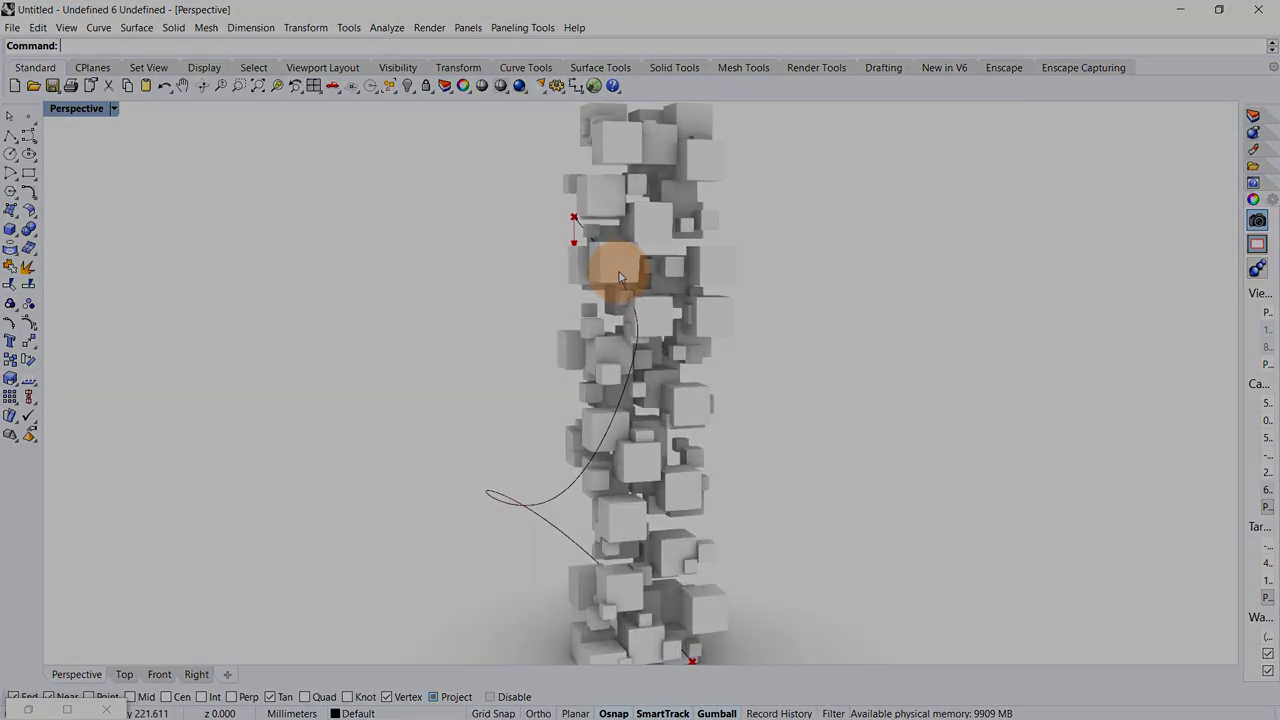